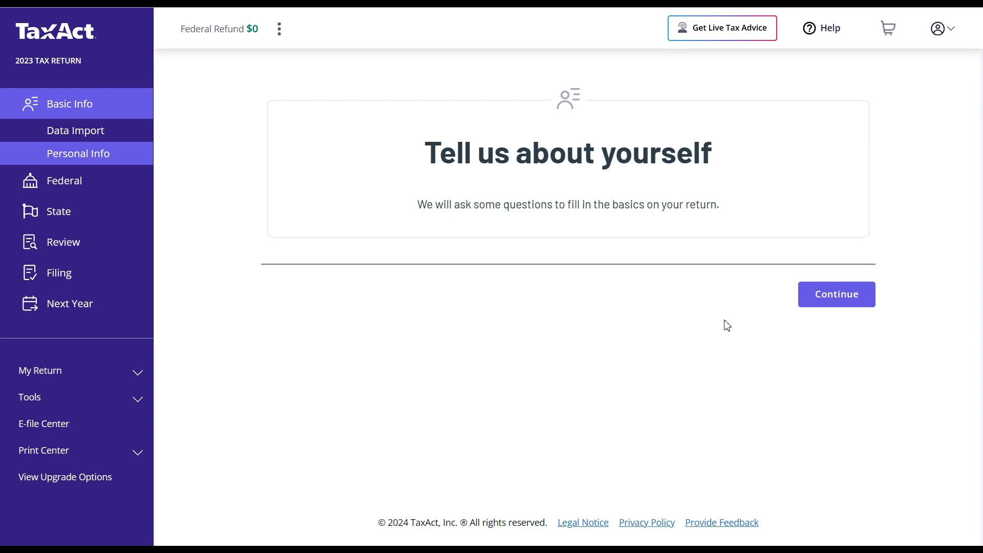
- Enter the taxpayer's first and last name on the personal info form and submit it
{"action": "left_click", "coordinate": [828, 307]}
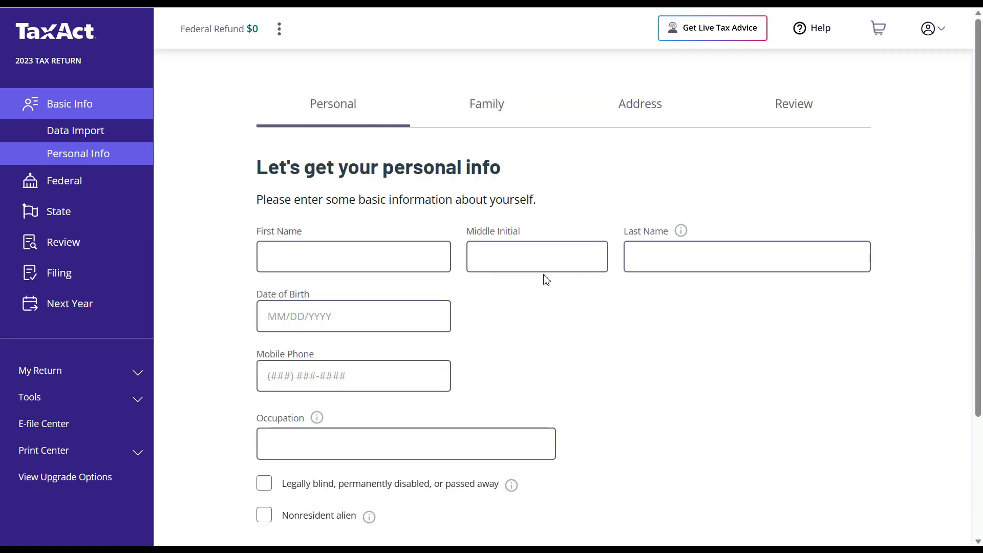
{"action": "left_click", "coordinate": [421, 251]}
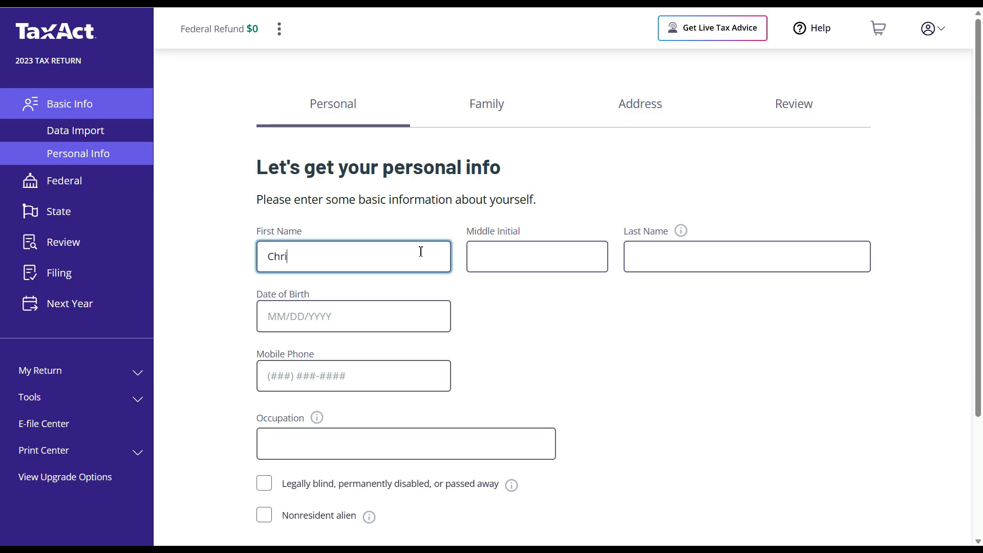
{"action": "key", "text": "Tab"}
{"action": "key", "text": "Tab"}
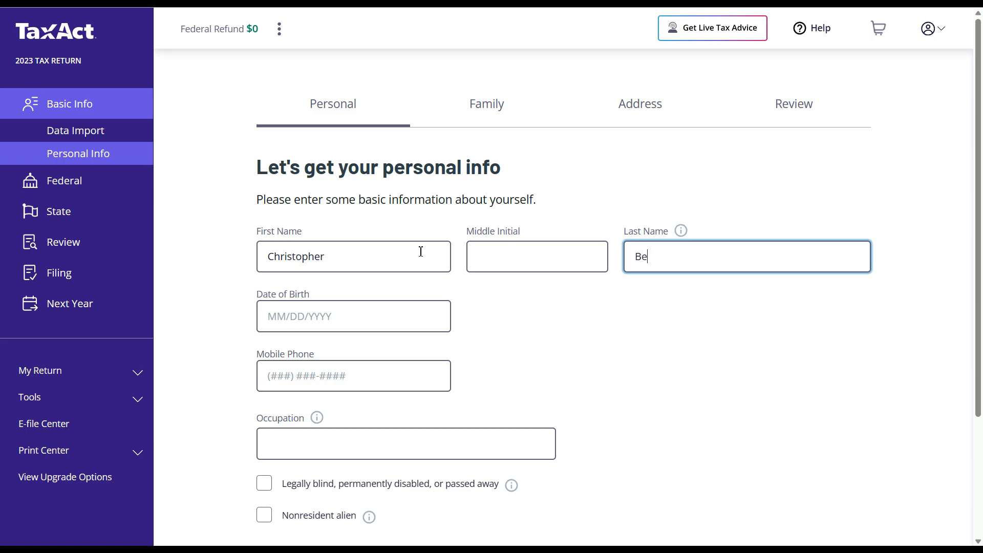
{"action": "key", "text": "Tab"}
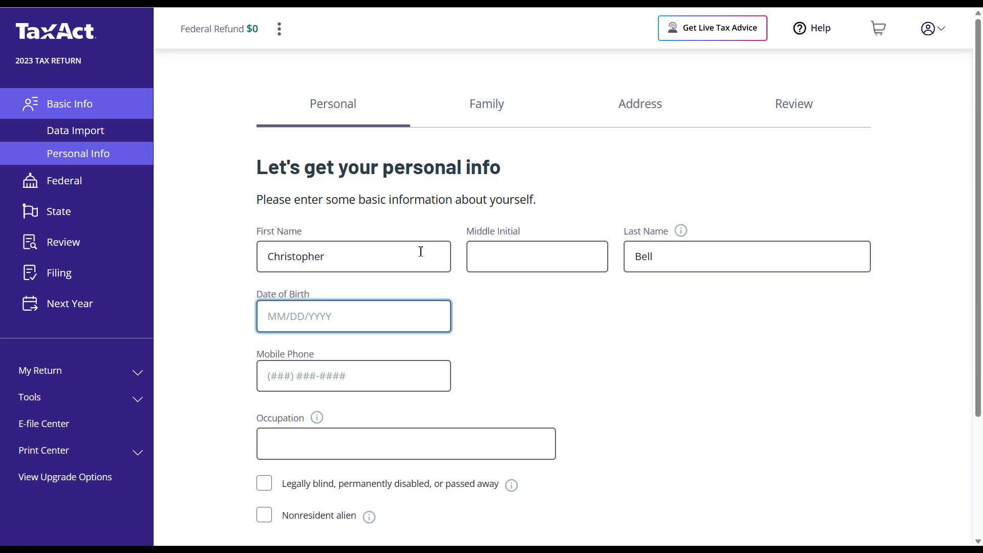
{"action": "key", "text": "Return"}
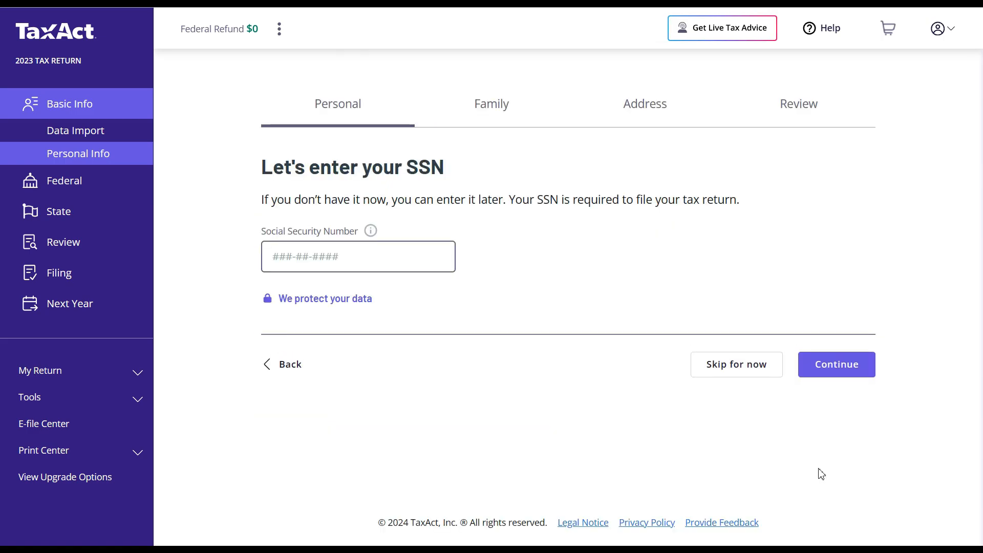
- Enter the taxpayer's Social Security number and save it
{"action": "left_click", "coordinate": [405, 265]}
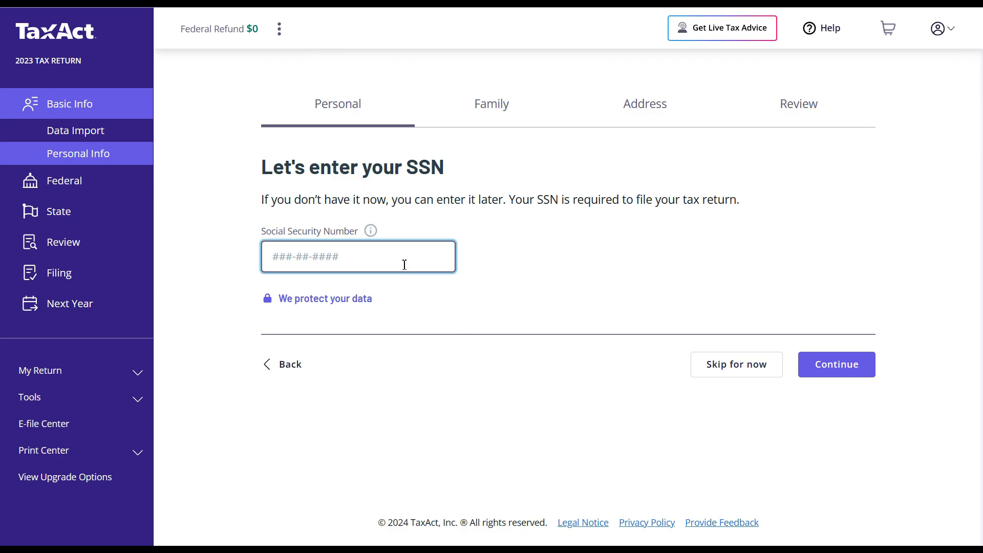
{"action": "left_click", "coordinate": [816, 368]}
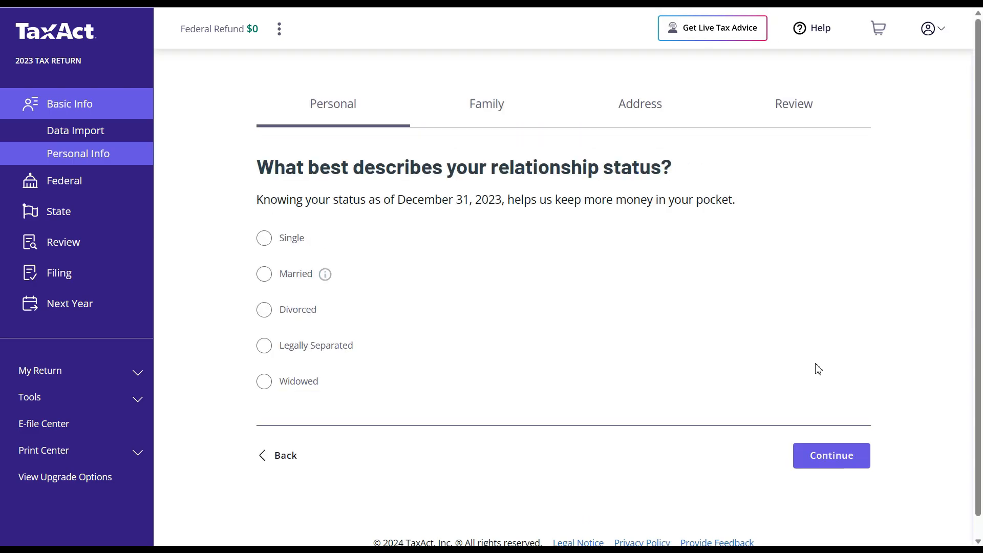
- Choose Single as relationship status and answer that no one else was supported last year
{"action": "left_click", "coordinate": [265, 239]}
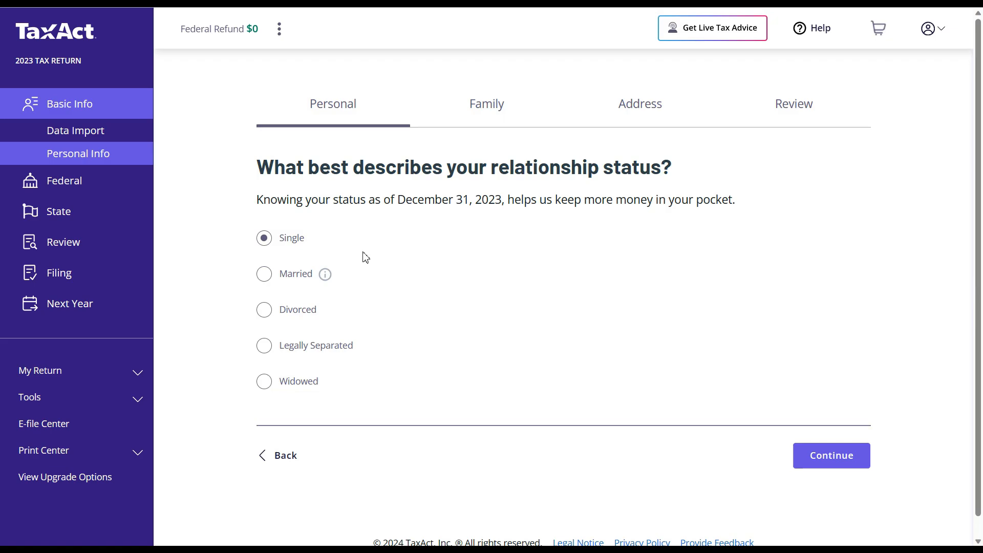
{"action": "left_click", "coordinate": [834, 455]}
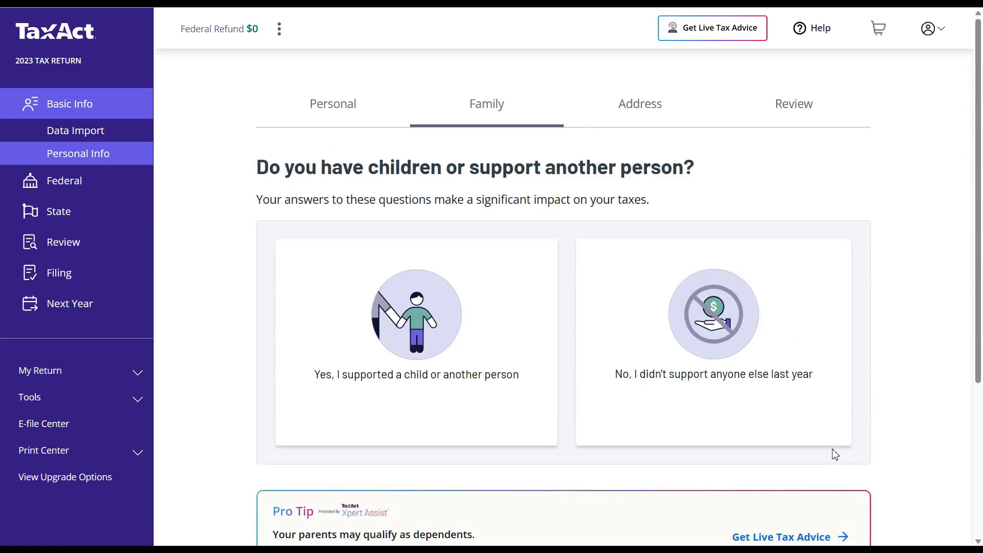
{"action": "left_click_drag", "start_coordinate": [977, 248], "coordinate": [982, 336]}
{"action": "left_click", "coordinate": [746, 237]}
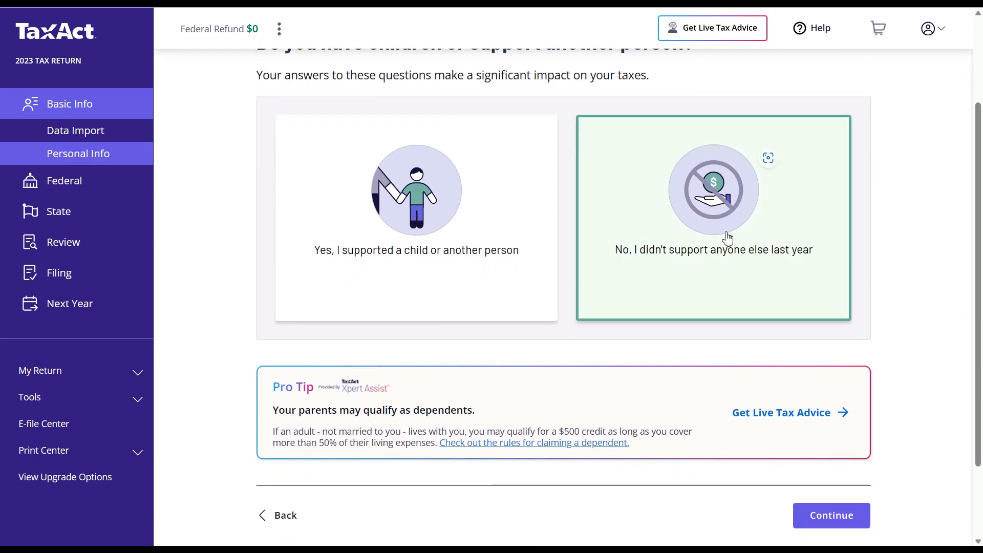
{"action": "left_click", "coordinate": [727, 237]}
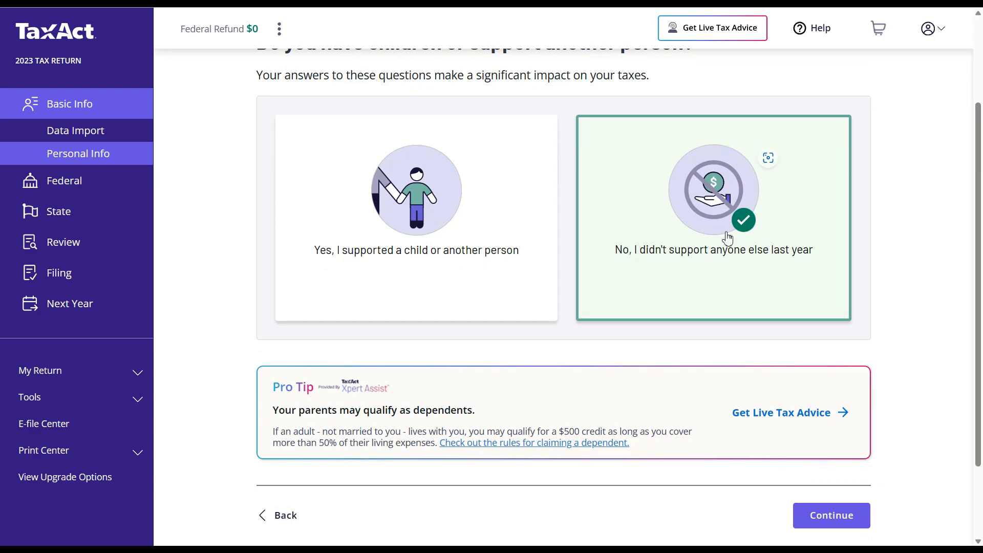
- Confirm the family answer and save the home street address and ZIP code
{"action": "left_click", "coordinate": [831, 516]}
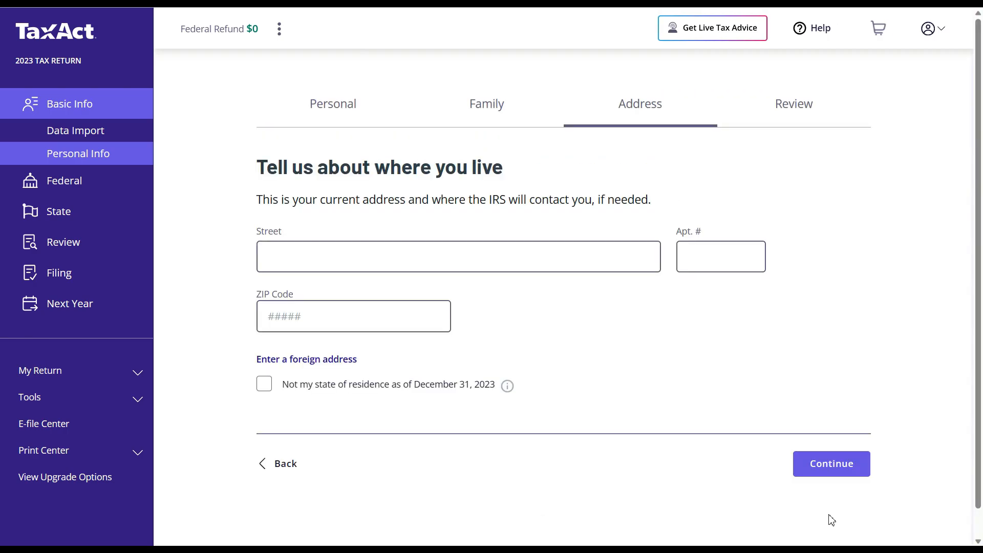
{"action": "left_click", "coordinate": [577, 262]}
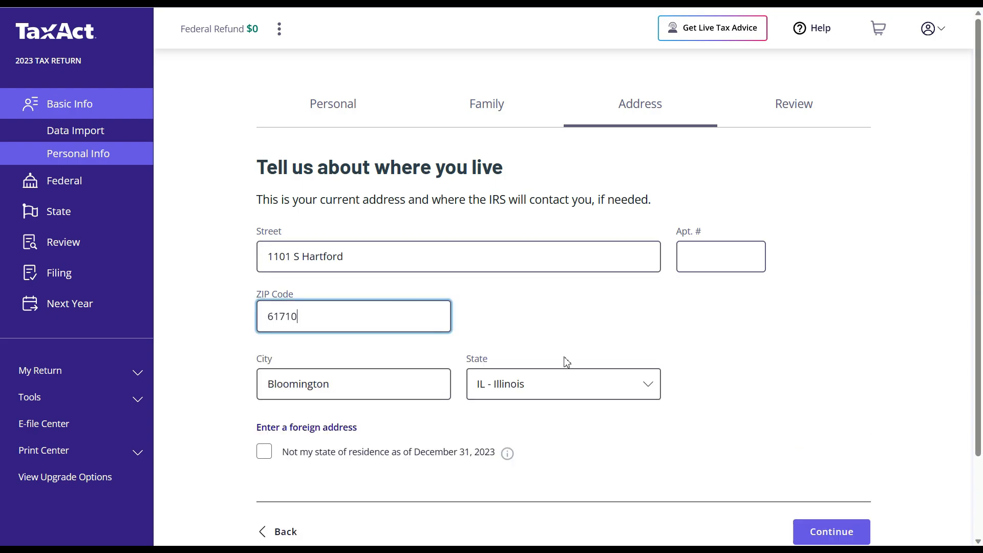
{"action": "left_click", "coordinate": [823, 540]}
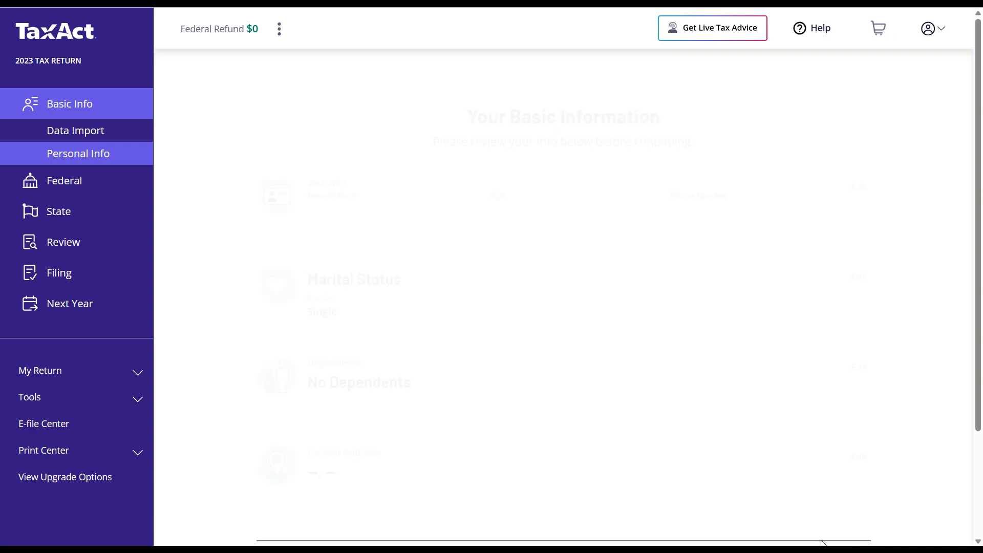
- Accept the basic info summary and the Single filing recommendation, reaching the bundle offer
{"action": "left_click", "coordinate": [843, 447]}
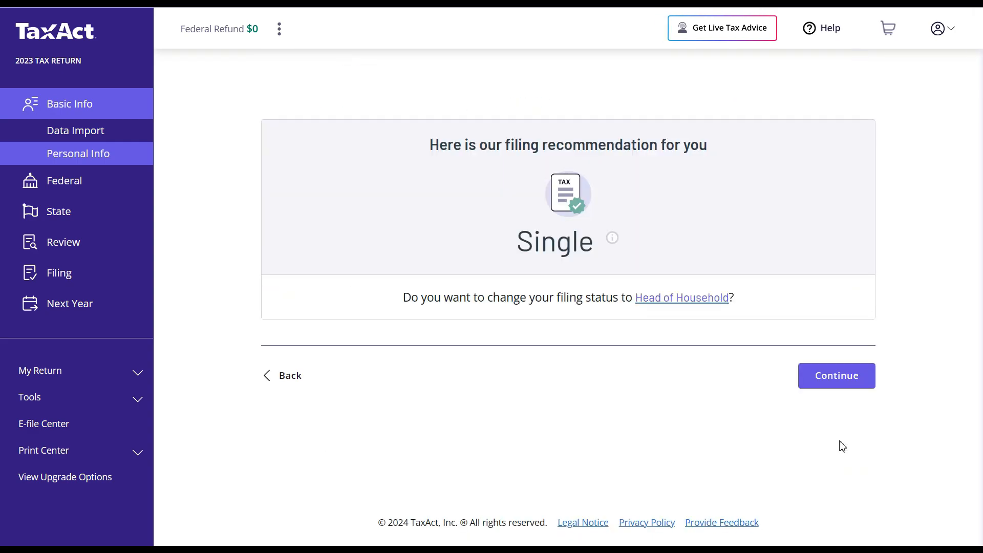
{"action": "left_click", "coordinate": [835, 377]}
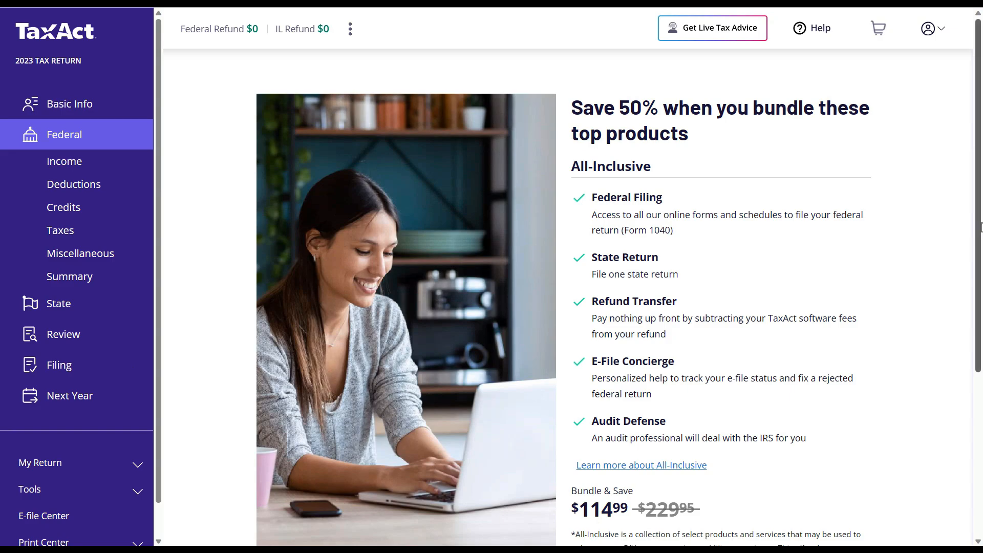
{"action": "scroll", "coordinate": [974, 279], "scroll_direction": "down", "scroll_amount": 1}
{"action": "scroll", "coordinate": [968, 307], "scroll_direction": "down", "scroll_amount": 3}
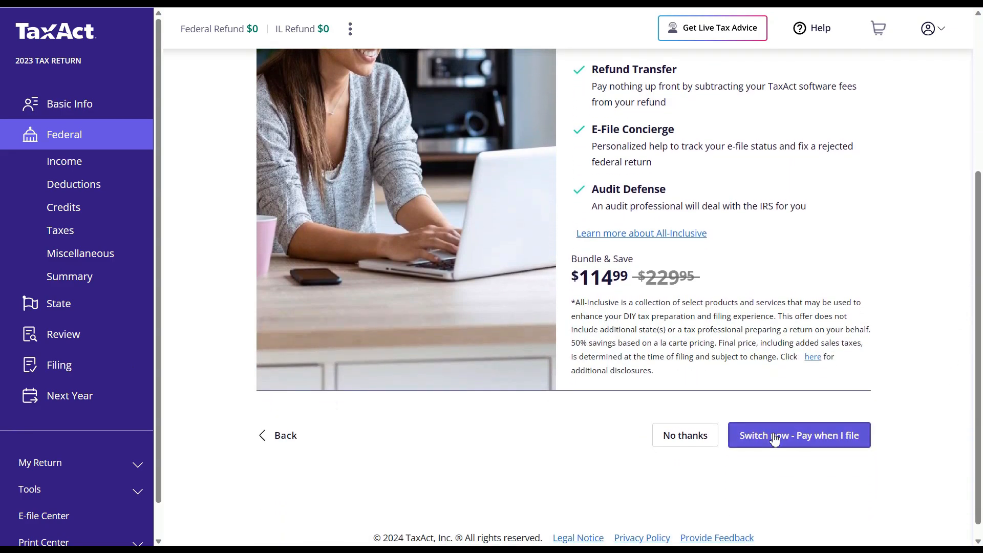
- Decline the bundle upgrade and report Employee (Form W-2) as the only income source
{"action": "left_click", "coordinate": [685, 436]}
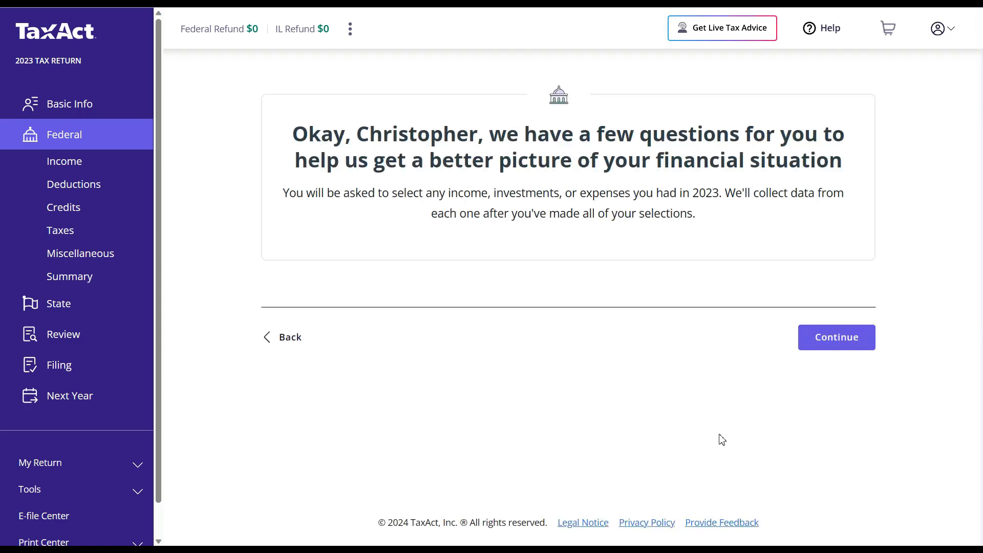
{"action": "left_click", "coordinate": [821, 343]}
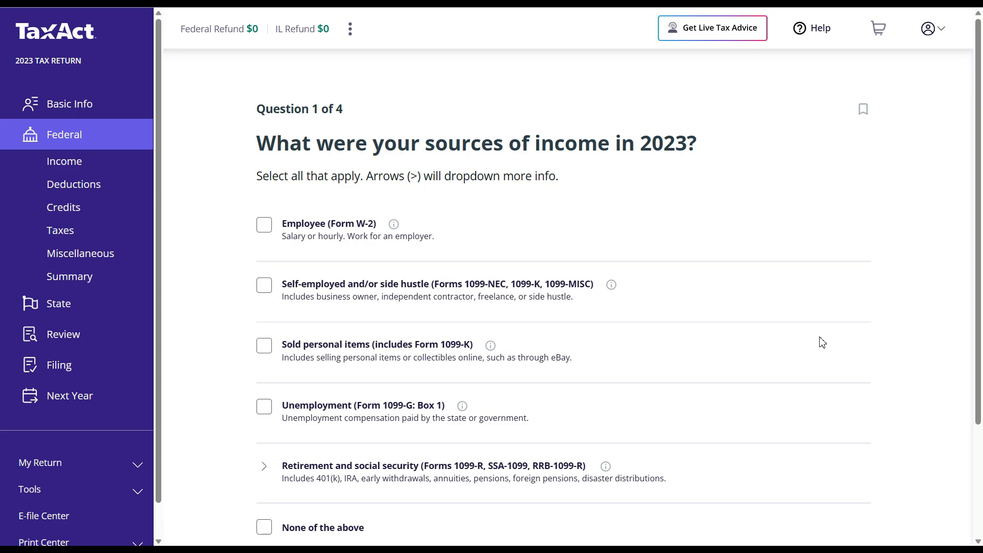
{"action": "left_click", "coordinate": [271, 234]}
{"action": "scroll", "coordinate": [965, 254], "scroll_direction": "down", "scroll_amount": 2}
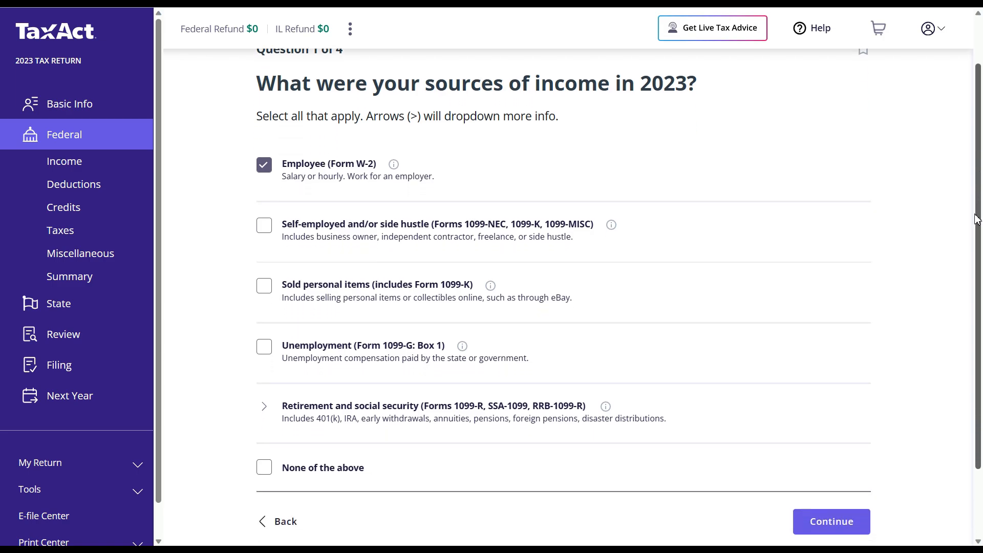
{"action": "scroll", "coordinate": [964, 259], "scroll_direction": "down", "scroll_amount": 1}
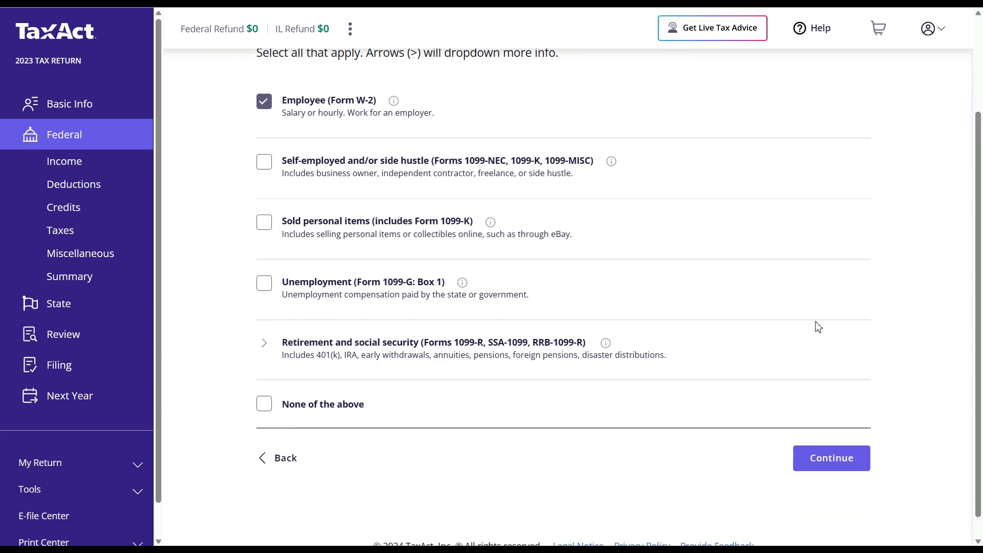
{"action": "left_click", "coordinate": [825, 456]}
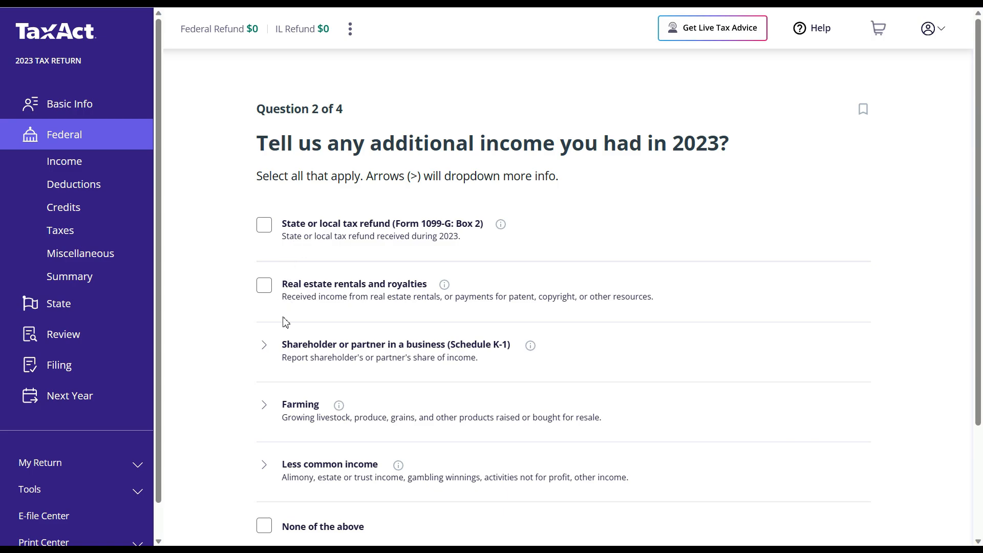
- Answer 'None of the above' for additional income, investments and 2023 expenses
{"action": "left_click", "coordinate": [267, 528]}
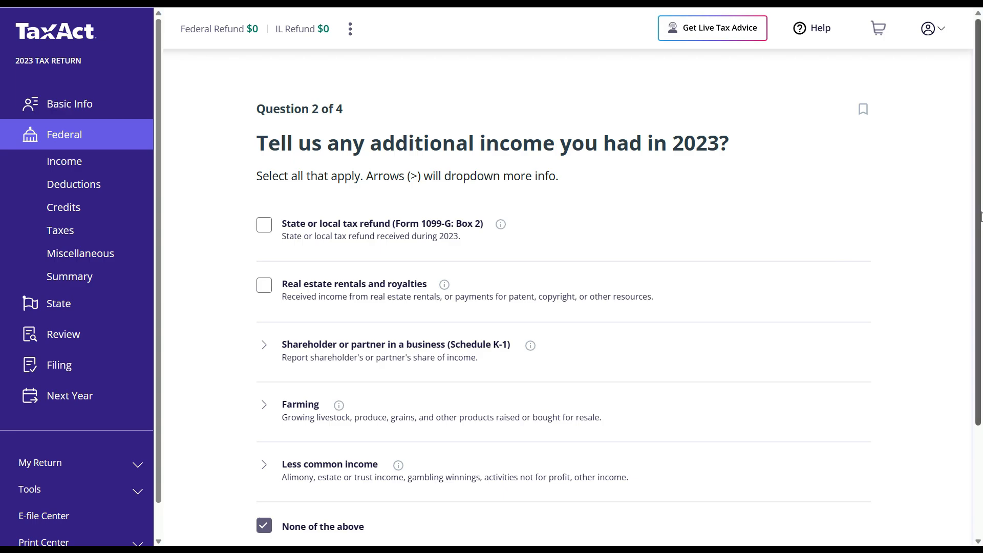
{"action": "scroll", "coordinate": [945, 220], "scroll_direction": "down", "scroll_amount": 3}
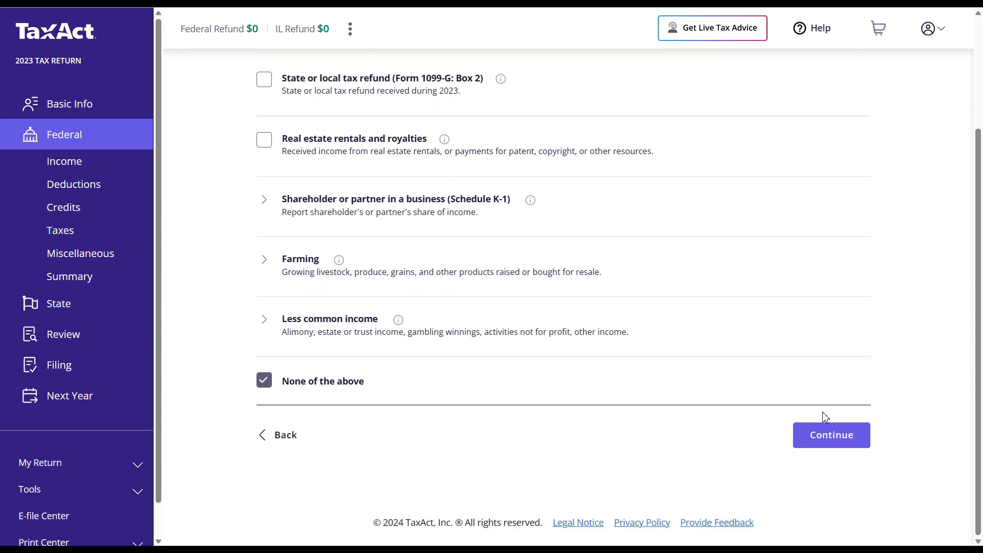
{"action": "left_click", "coordinate": [820, 439]}
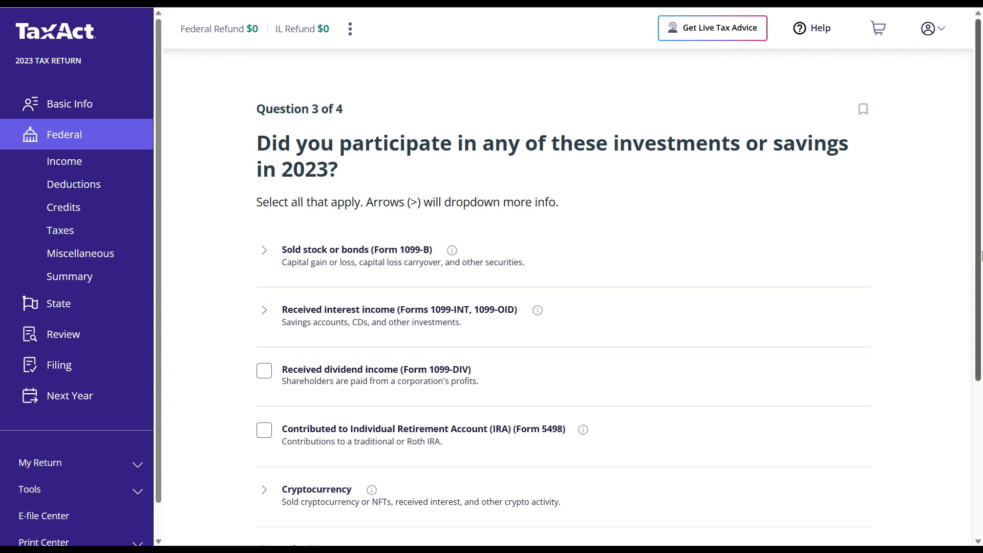
{"action": "left_click_drag", "start_coordinate": [981, 256], "coordinate": [981, 355]}
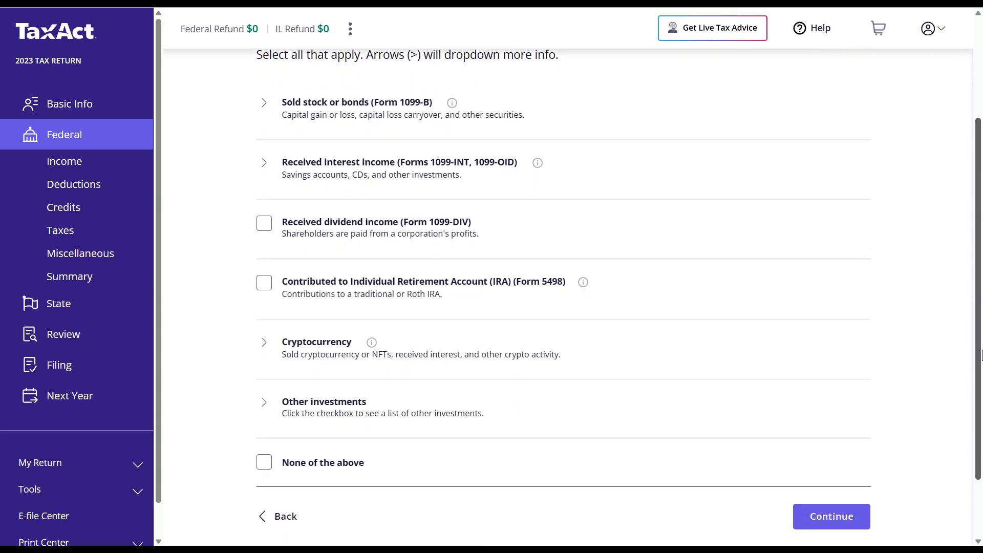
{"action": "left_click", "coordinate": [265, 468]}
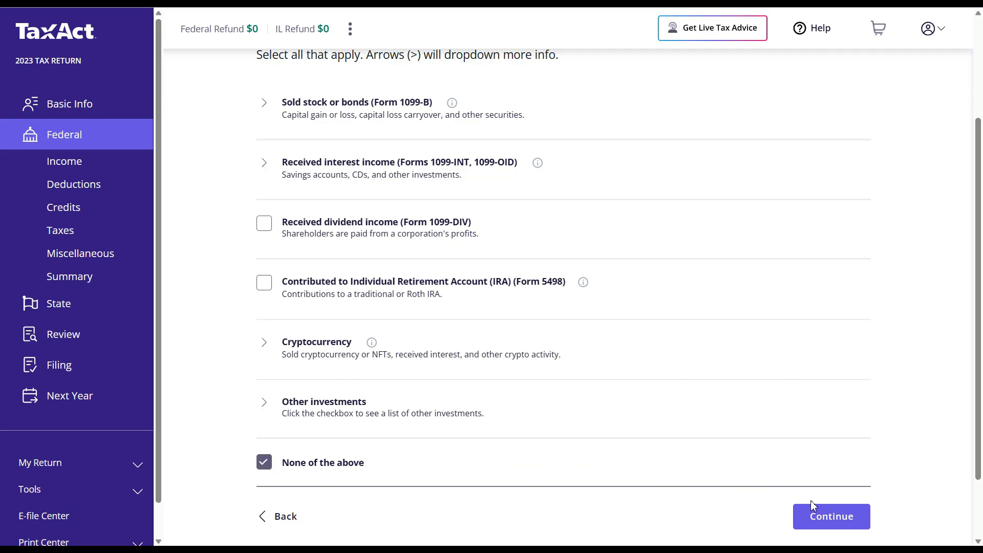
{"action": "left_click", "coordinate": [824, 517]}
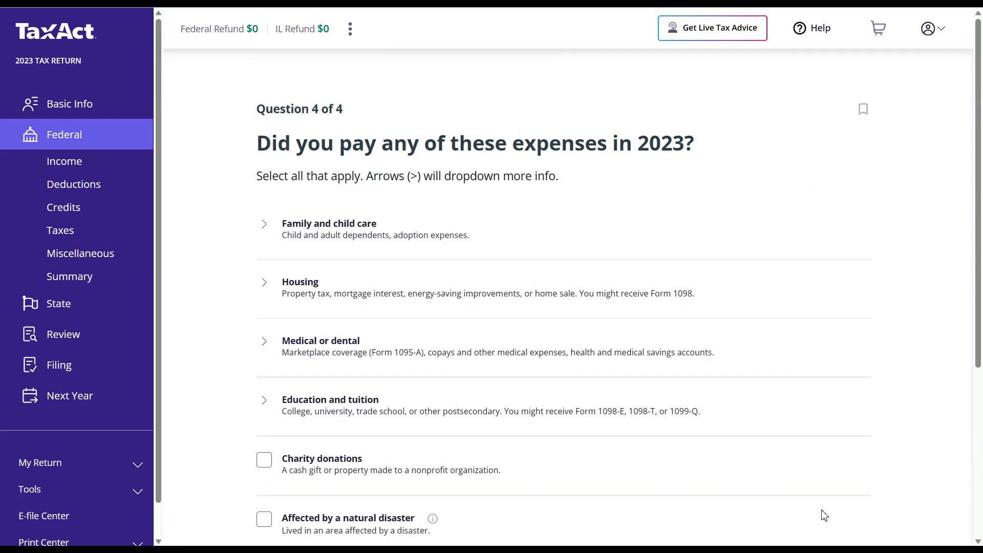
{"action": "left_click_drag", "start_coordinate": [978, 226], "coordinate": [980, 333]}
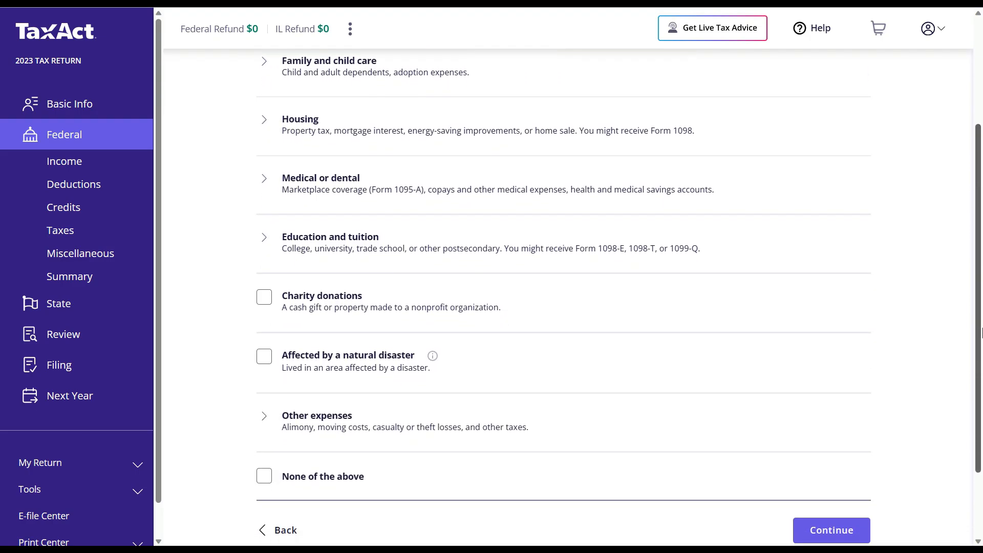
{"action": "left_click", "coordinate": [265, 477]}
{"action": "left_click", "coordinate": [831, 527]}
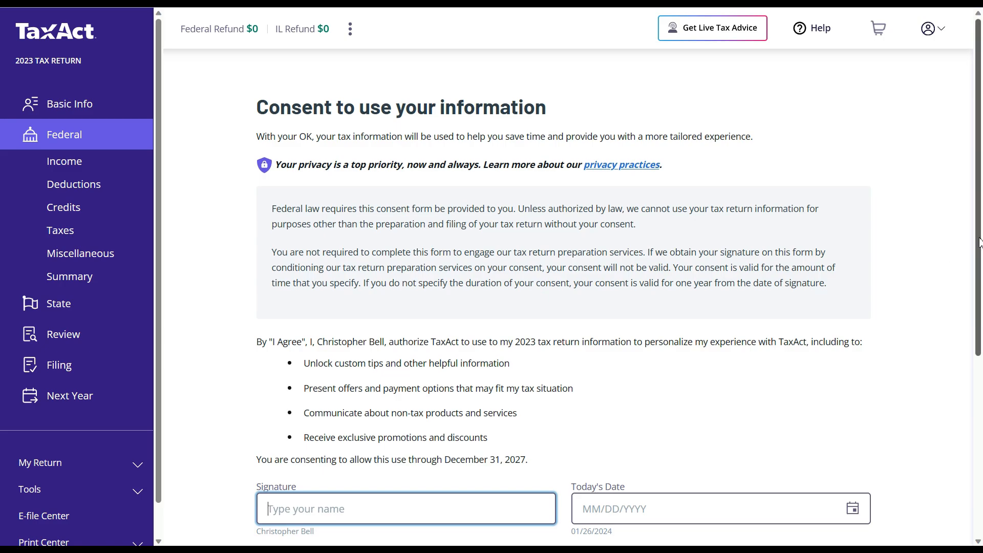
- Decline the data-use consent with I Don't Agree and continue past the income introduction
{"action": "left_click_drag", "start_coordinate": [980, 243], "coordinate": [982, 343]}
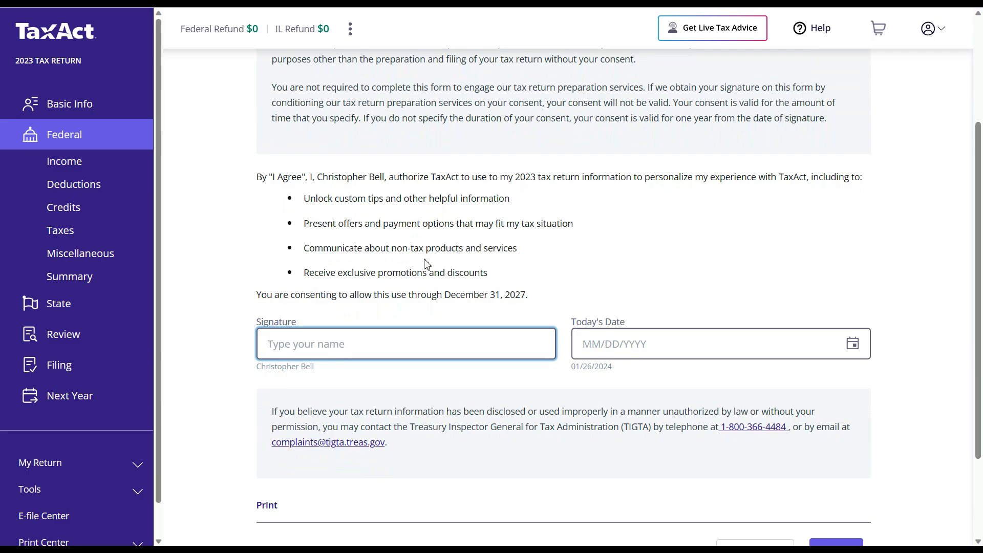
{"action": "left_click_drag", "start_coordinate": [259, 177], "coordinate": [502, 280]}
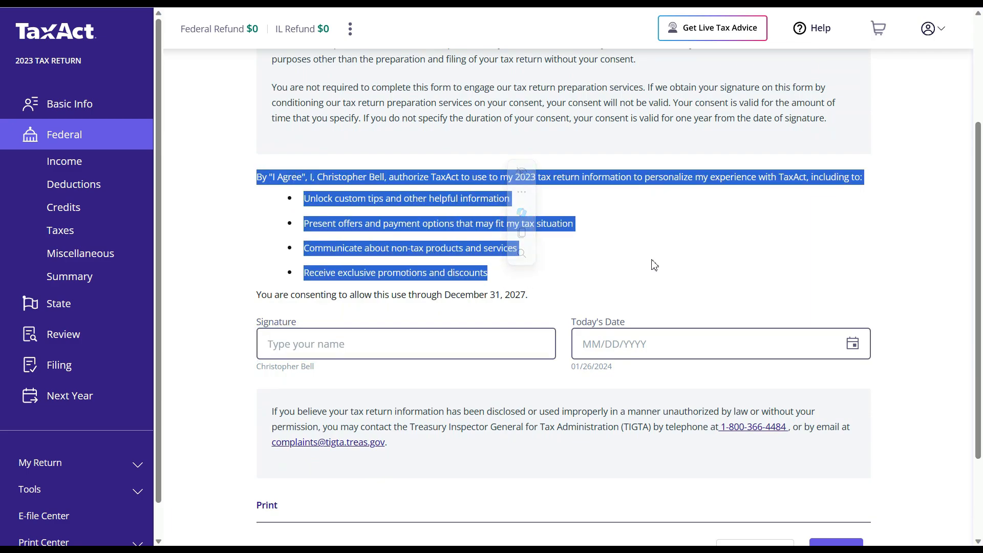
{"action": "scroll", "coordinate": [941, 197], "scroll_direction": "down", "scroll_amount": 2}
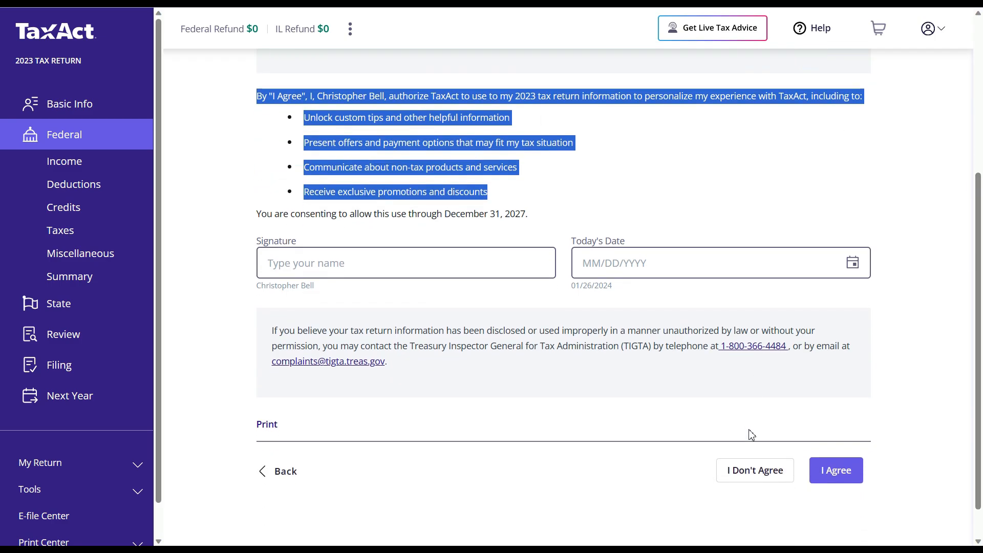
{"action": "left_click", "coordinate": [754, 470]}
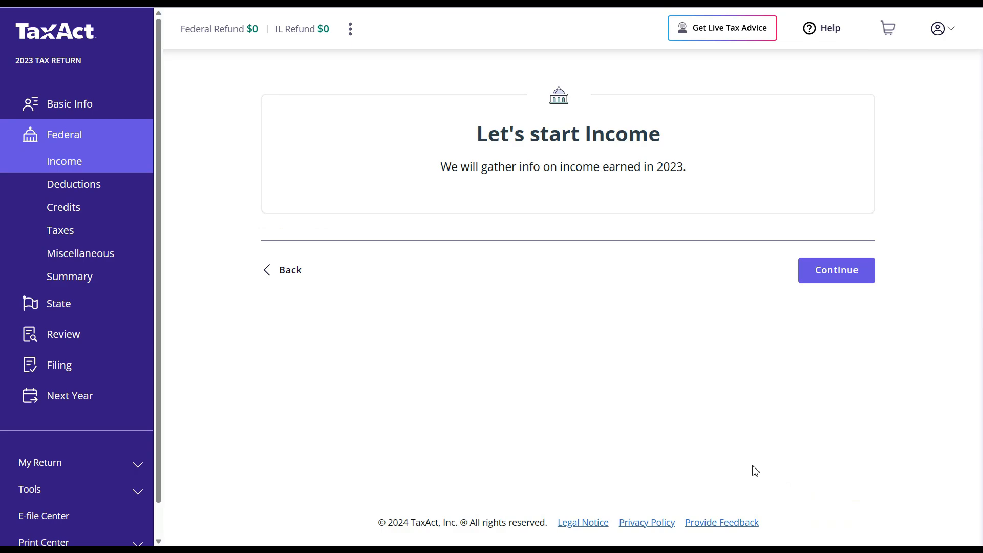
{"action": "left_click", "coordinate": [838, 279]}
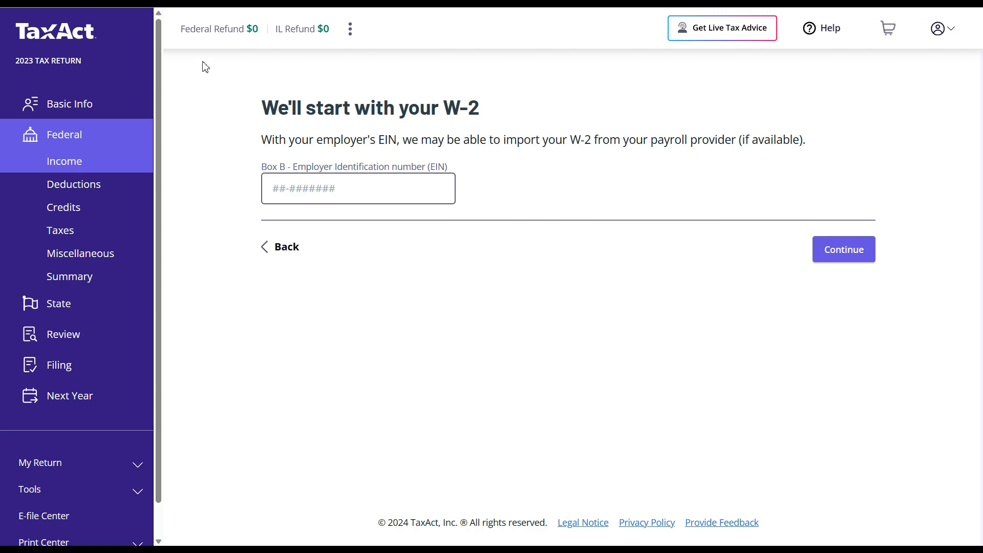
{"action": "left_click_drag", "start_coordinate": [668, 78], "coordinate": [211, 74]}
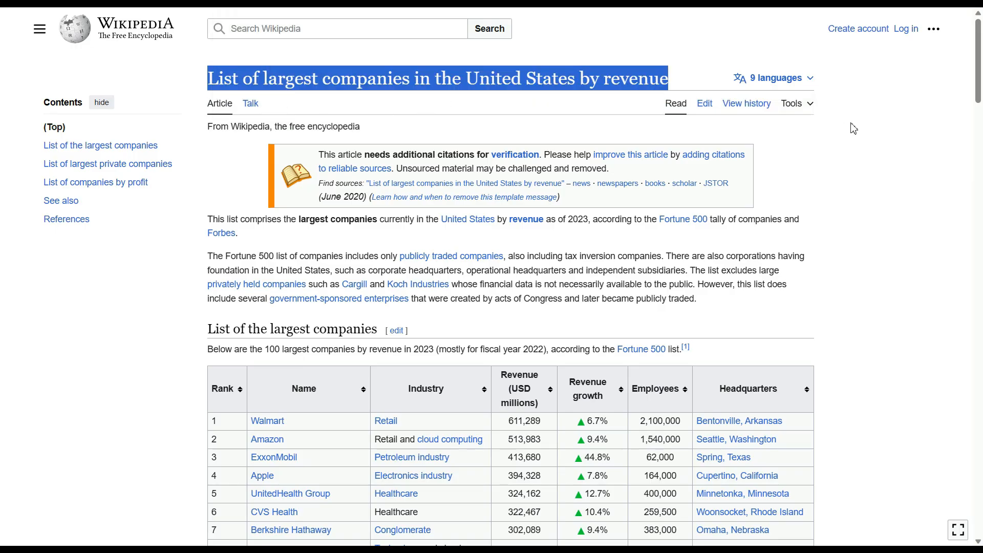
{"action": "left_click", "coordinate": [897, 152]}
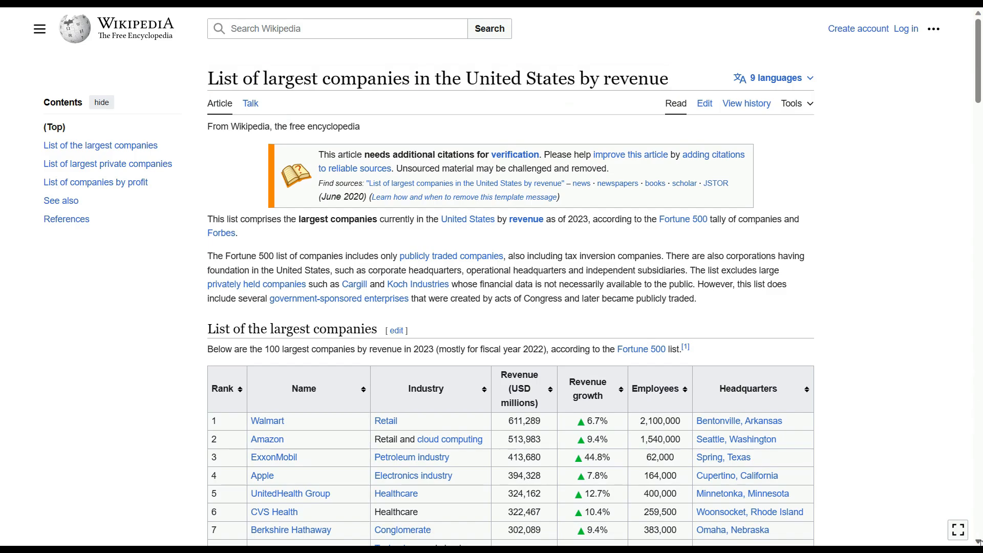
{"action": "scroll", "coordinate": [978, 541], "scroll_direction": "down", "scroll_amount": 4}
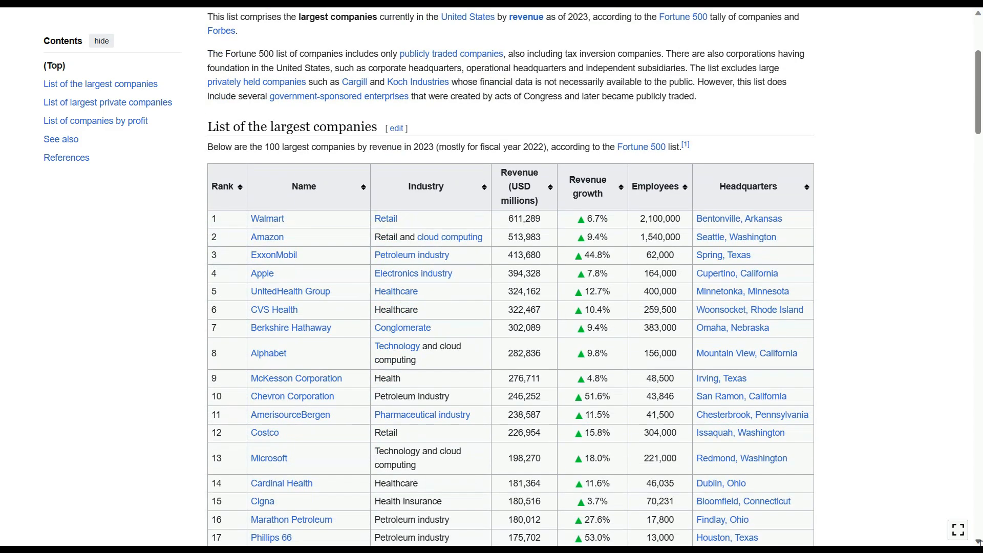
{"action": "scroll", "coordinate": [978, 542], "scroll_direction": "down", "scroll_amount": 3}
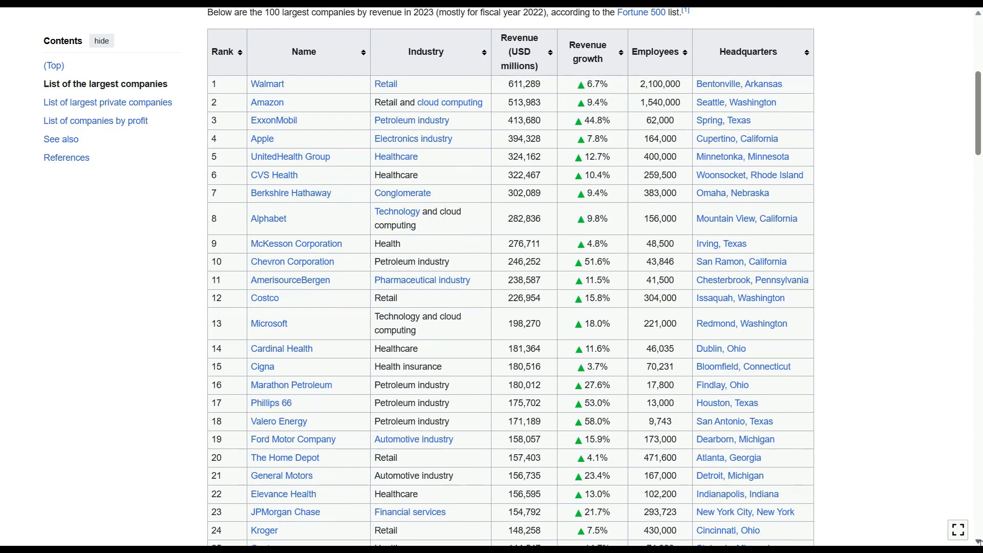
{"action": "scroll", "coordinate": [978, 542], "scroll_direction": "down", "scroll_amount": 1}
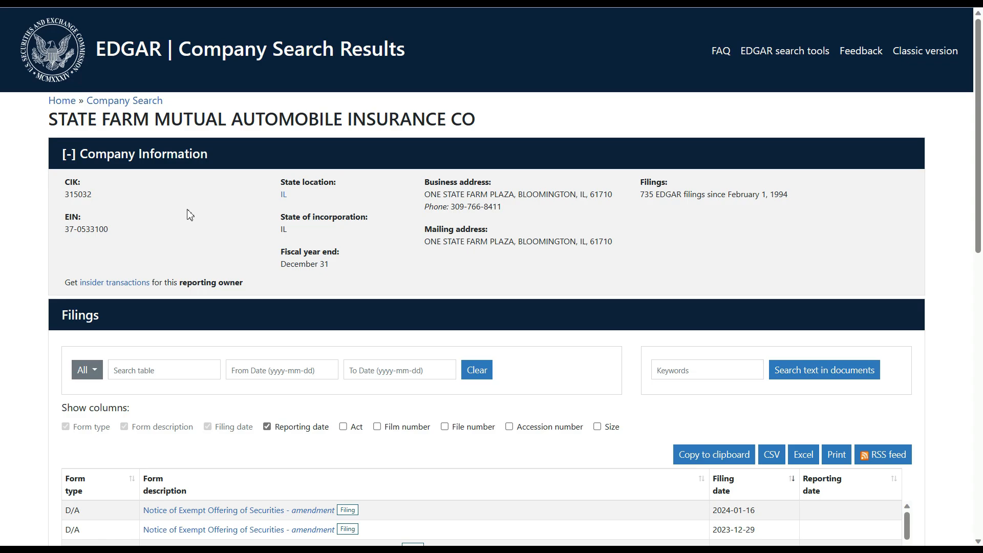
{"action": "left_click_drag", "start_coordinate": [275, 194], "coordinate": [298, 205]}
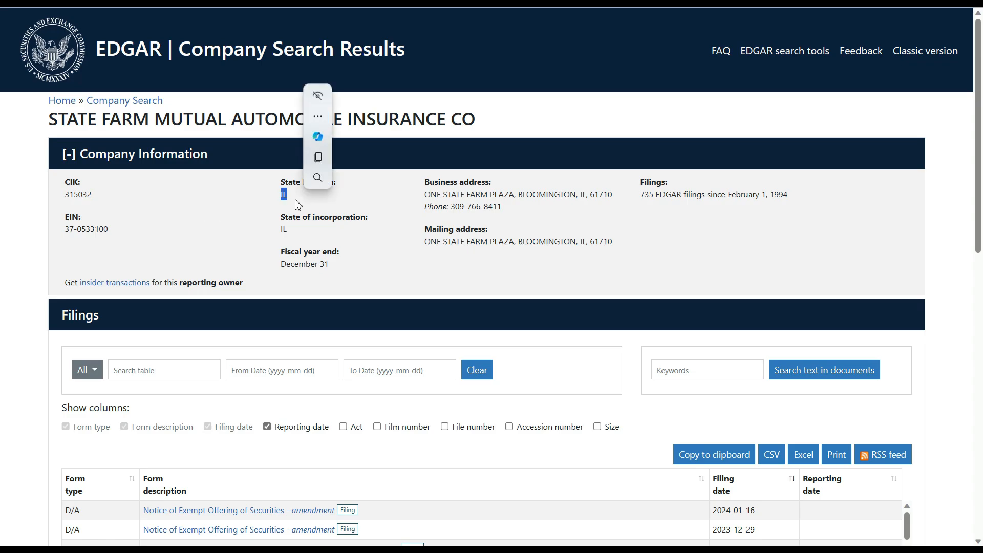
{"action": "left_click", "coordinate": [258, 217]}
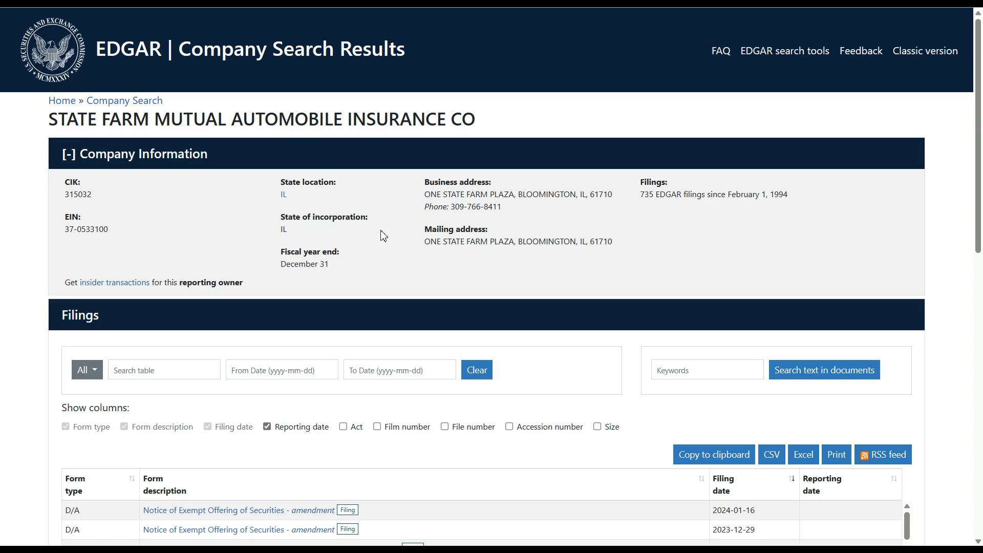
{"action": "left_click", "coordinate": [197, 165]}
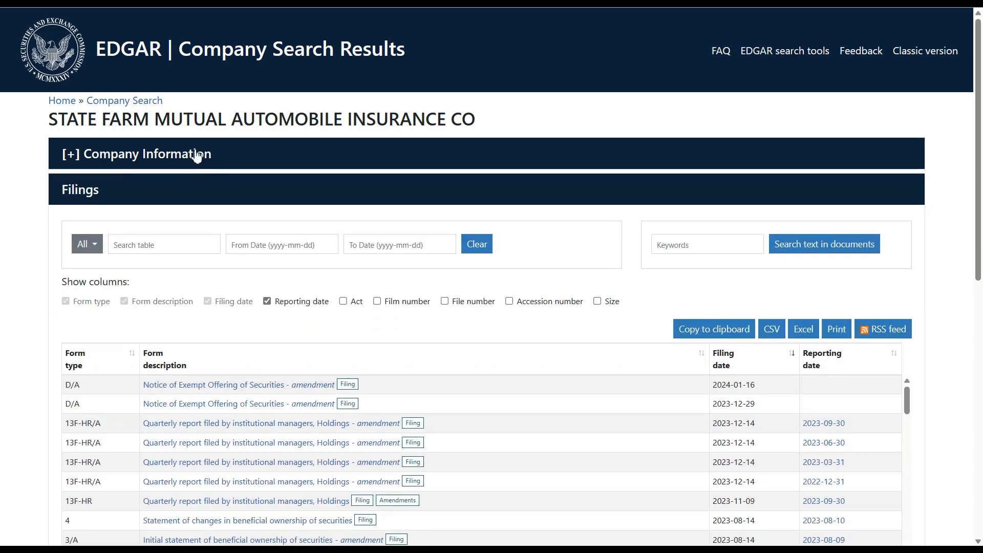
{"action": "left_click", "coordinate": [196, 156]}
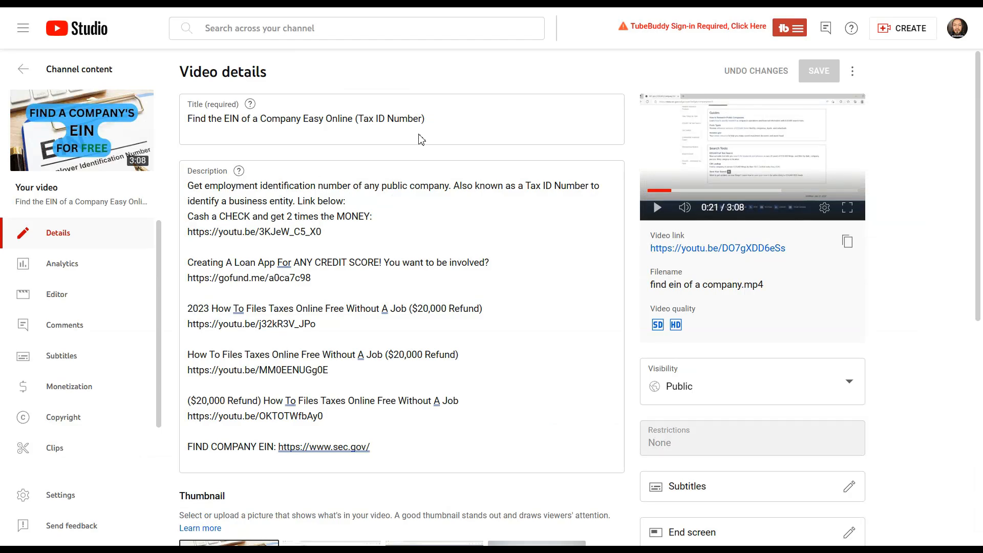
{"action": "left_click", "coordinate": [436, 113]}
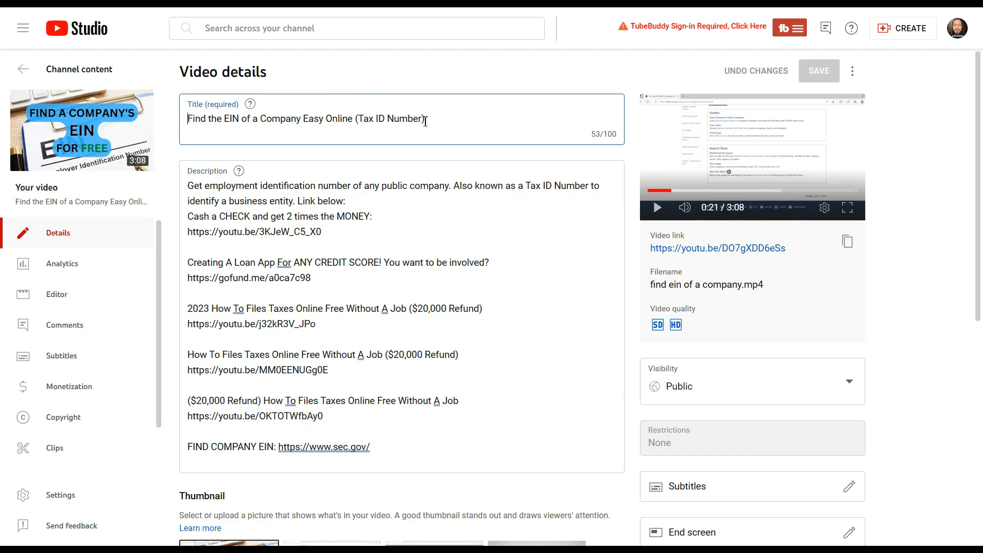
{"action": "left_click_drag", "start_coordinate": [423, 121], "coordinate": [182, 132]}
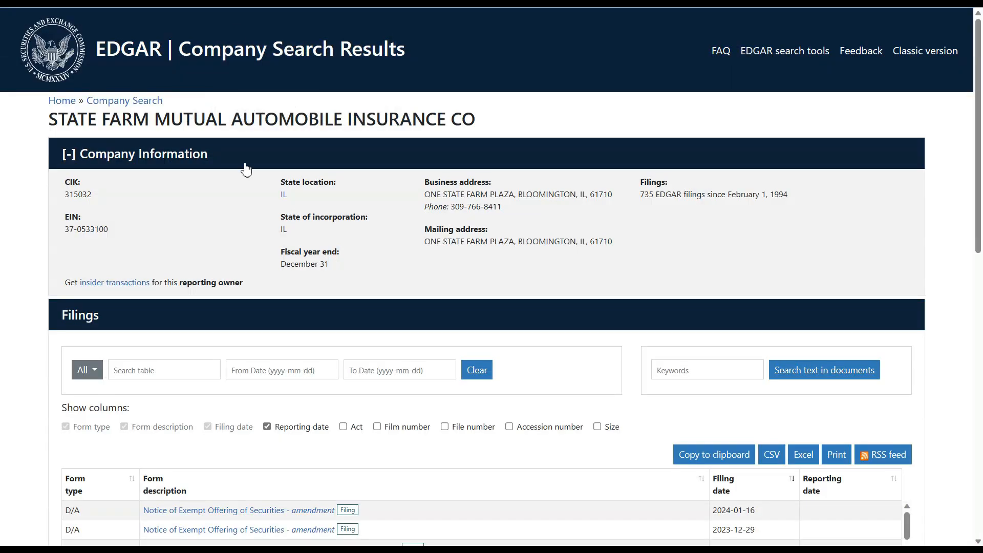
- Copy State Farm Mutual Automobile Insurance Co.'s EIN from EDGAR and return to TaxAct
{"action": "left_click_drag", "start_coordinate": [109, 233], "coordinate": [57, 239]}
{"action": "right_click", "coordinate": [100, 231]}
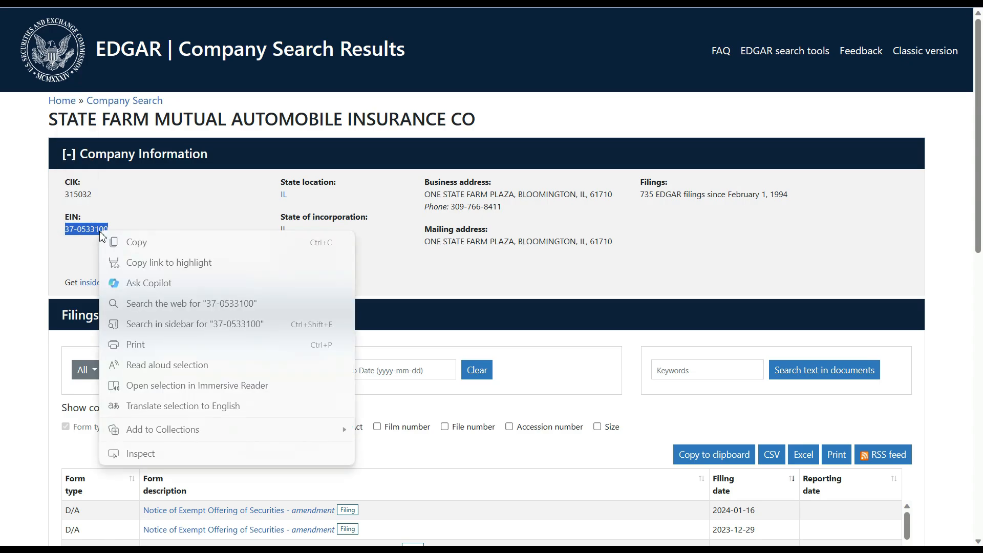
{"action": "left_click", "coordinate": [119, 244]}
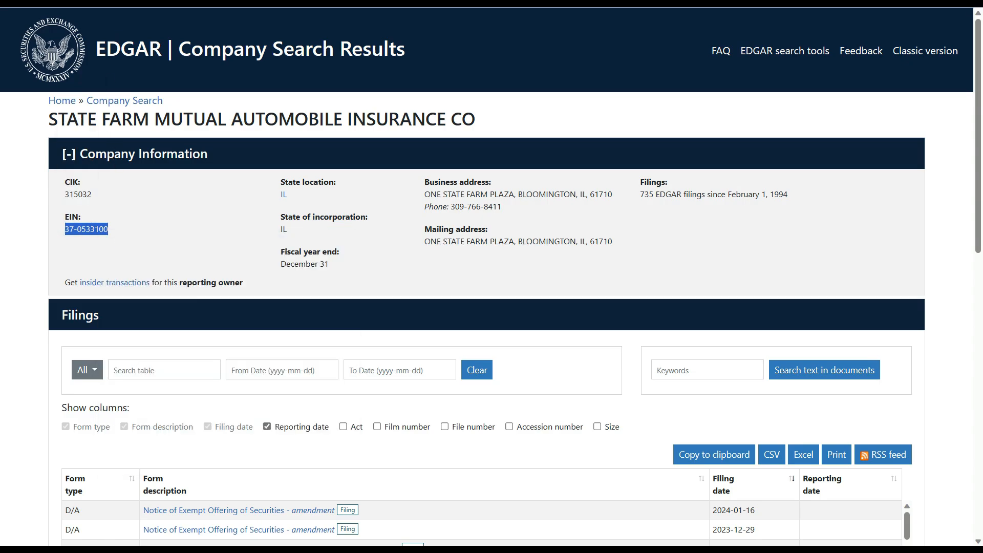
{"action": "left_click", "coordinate": [123, 2]}
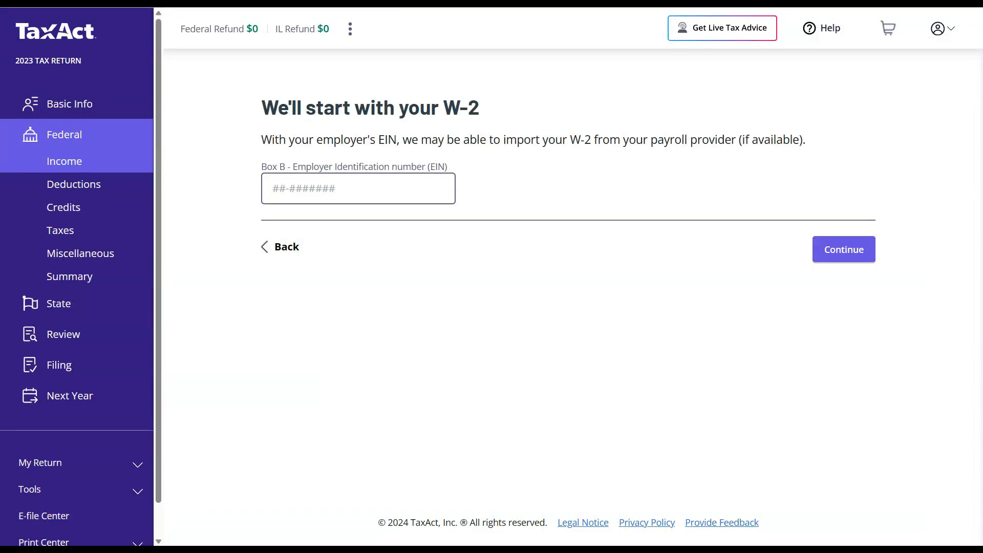
- Paste State Farm's EIN into the W-2 employer EIN field and continue
{"action": "right_click", "coordinate": [290, 180]}
{"action": "left_click", "coordinate": [324, 300]}
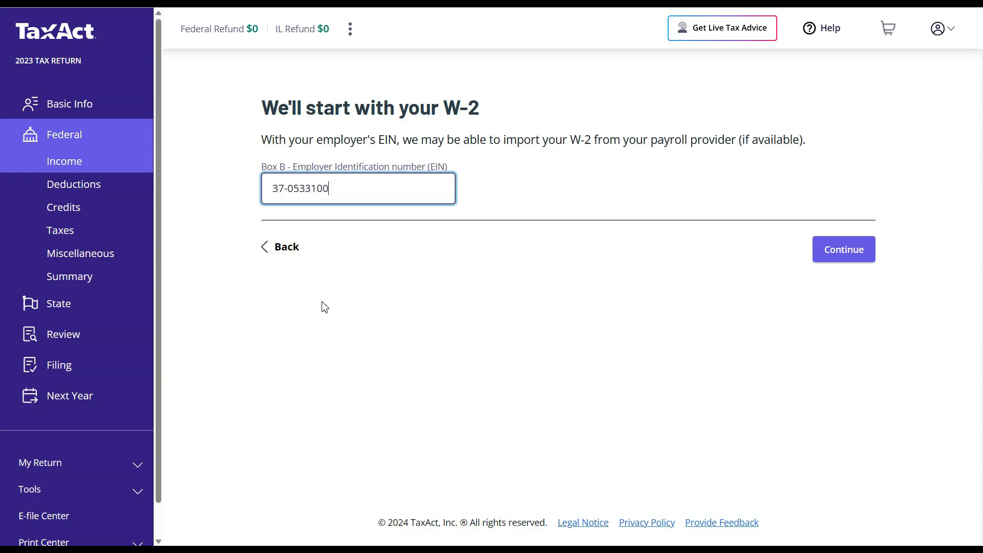
{"action": "left_click", "coordinate": [837, 248]}
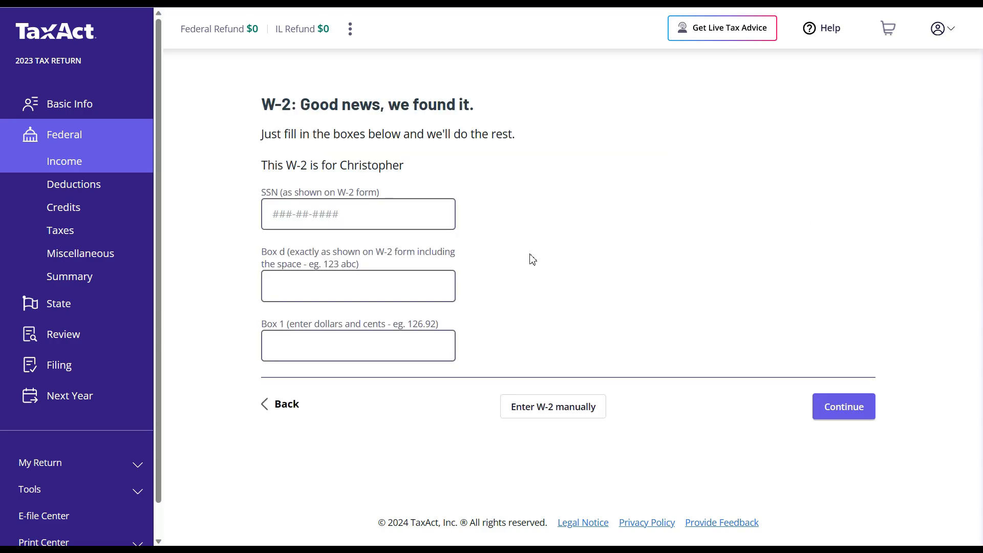
- Skip the found-W-2 shortcut fields and choose to enter the W-2 manually
{"action": "left_click", "coordinate": [420, 214]}
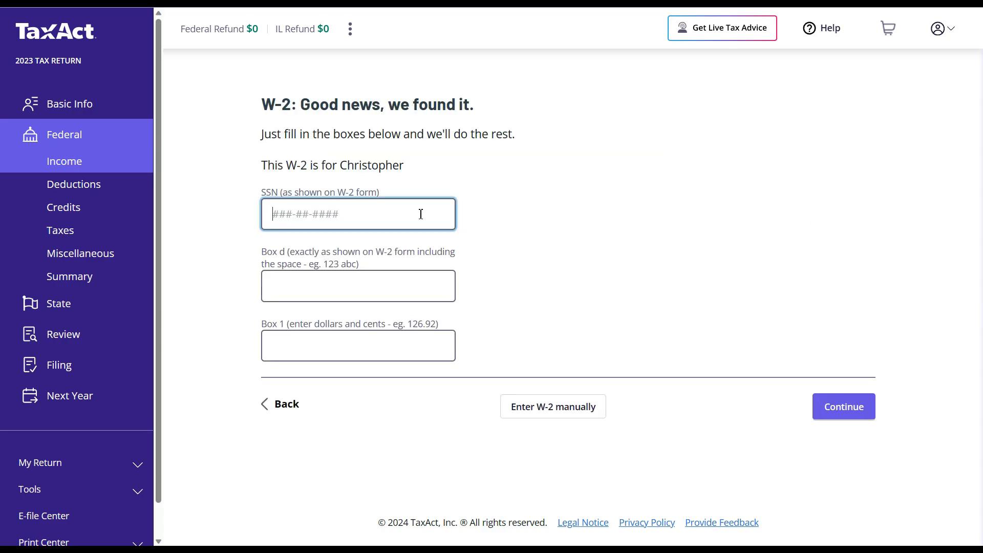
{"action": "left_click", "coordinate": [415, 288]}
{"action": "left_click", "coordinate": [415, 339]}
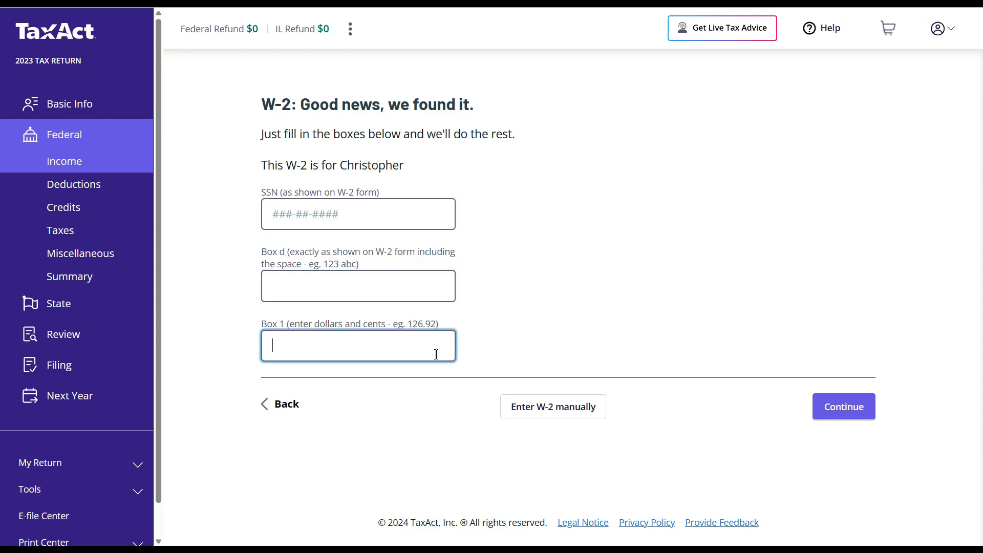
{"action": "left_click", "coordinate": [552, 407]}
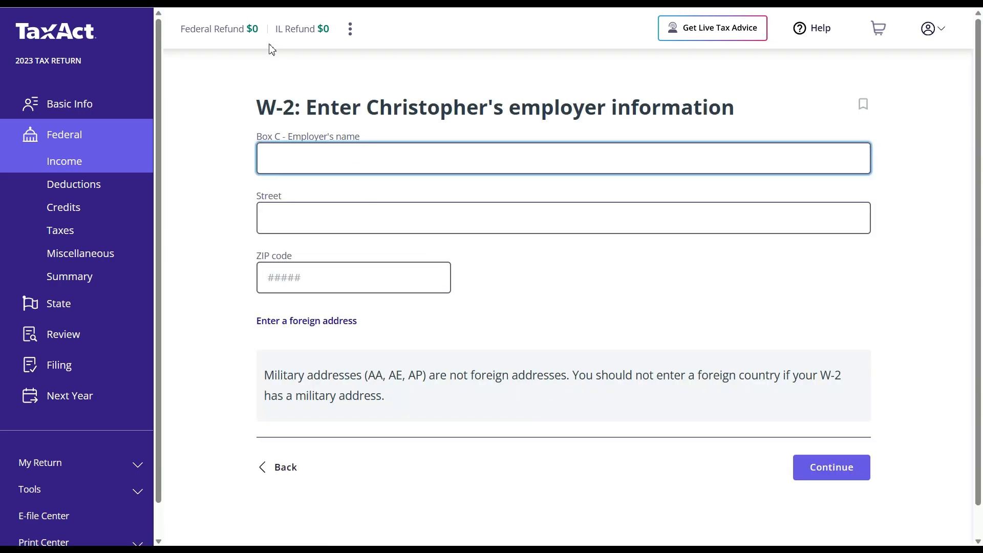
- Copy State Farm's company name from EDGAR into the W-2 employer name field
{"action": "key", "text": "ctrl+Tab"}
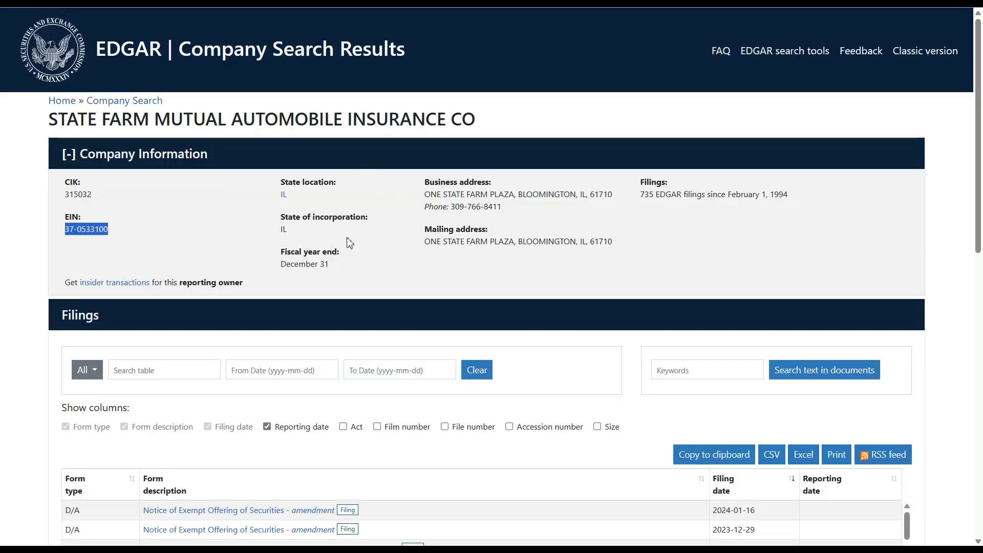
{"action": "left_click_drag", "start_coordinate": [478, 125], "coordinate": [51, 128]}
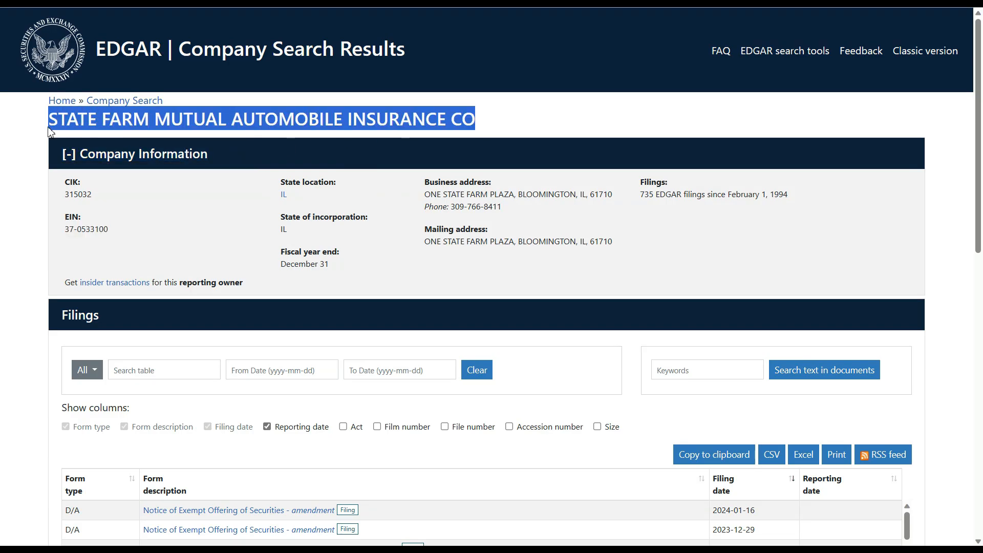
{"action": "right_click", "coordinate": [132, 120]}
{"action": "left_click", "coordinate": [156, 132]}
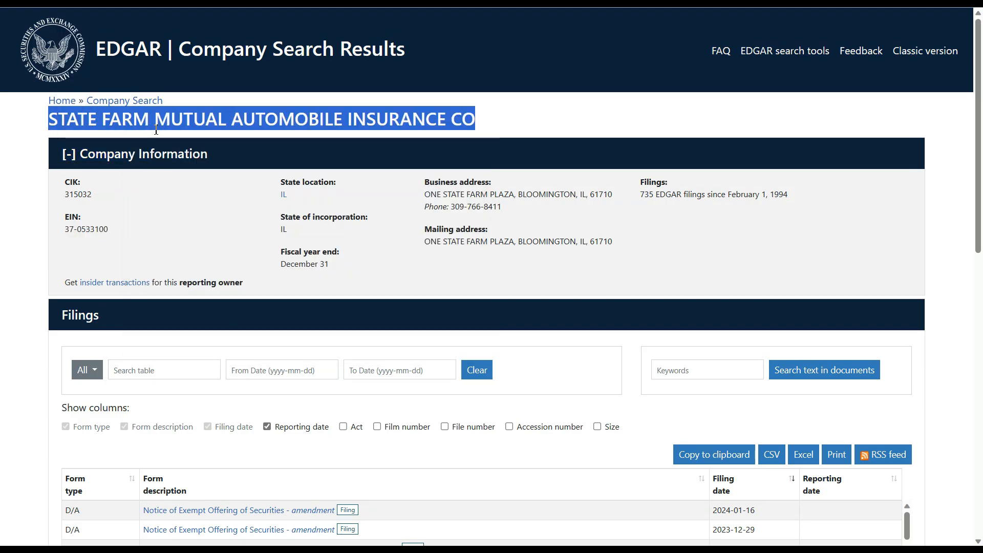
{"action": "key", "text": "alt+Tab"}
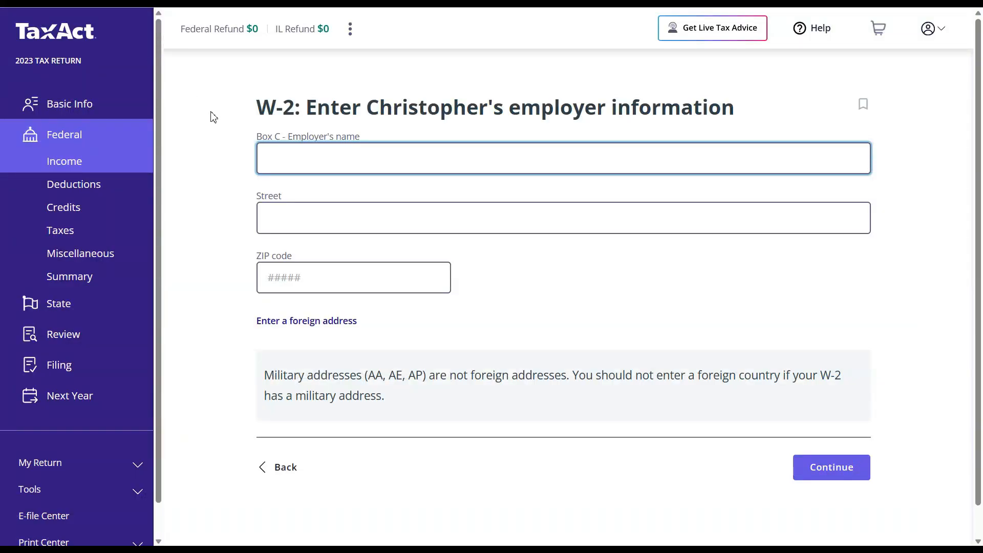
{"action": "right_click", "coordinate": [294, 157]}
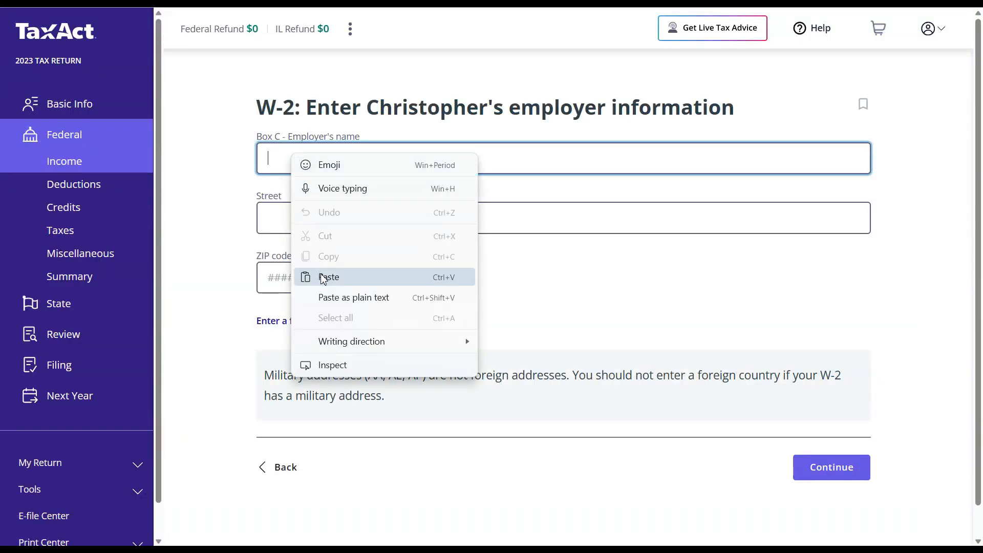
{"action": "left_click", "coordinate": [322, 277]}
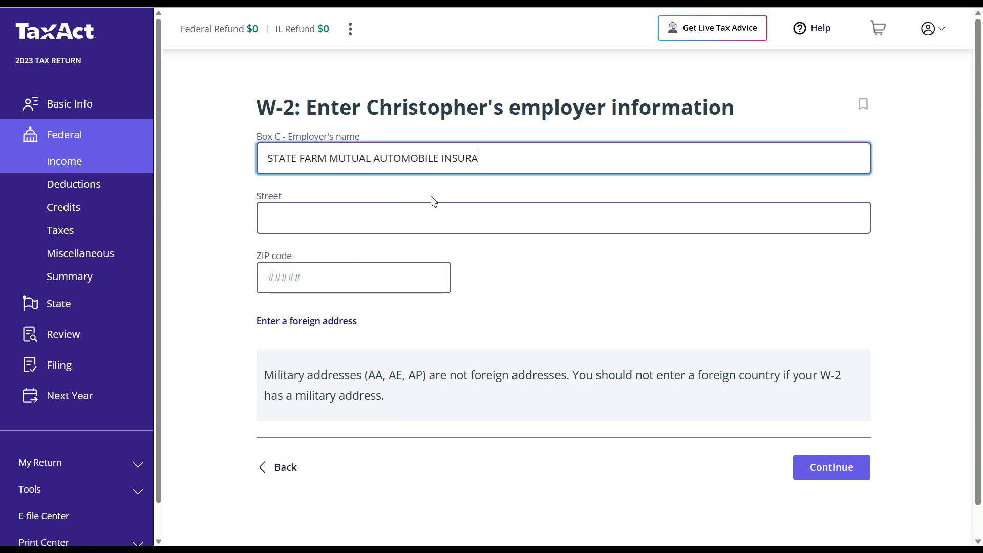
{"action": "type", "text": "E"}
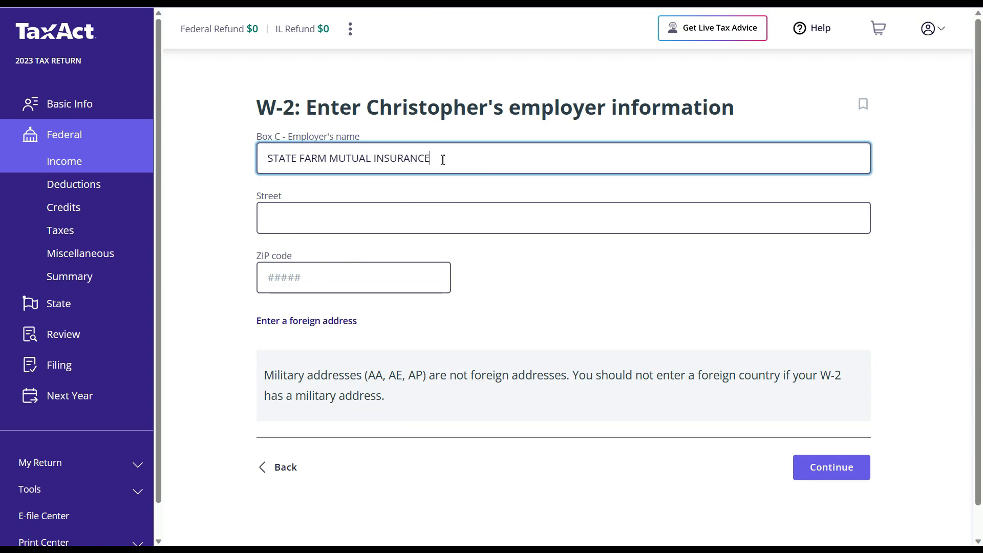
- Copy the street address ONE STATE FARM PLAZA from EDGAR into the Street field
{"action": "left_click", "coordinate": [430, 216]}
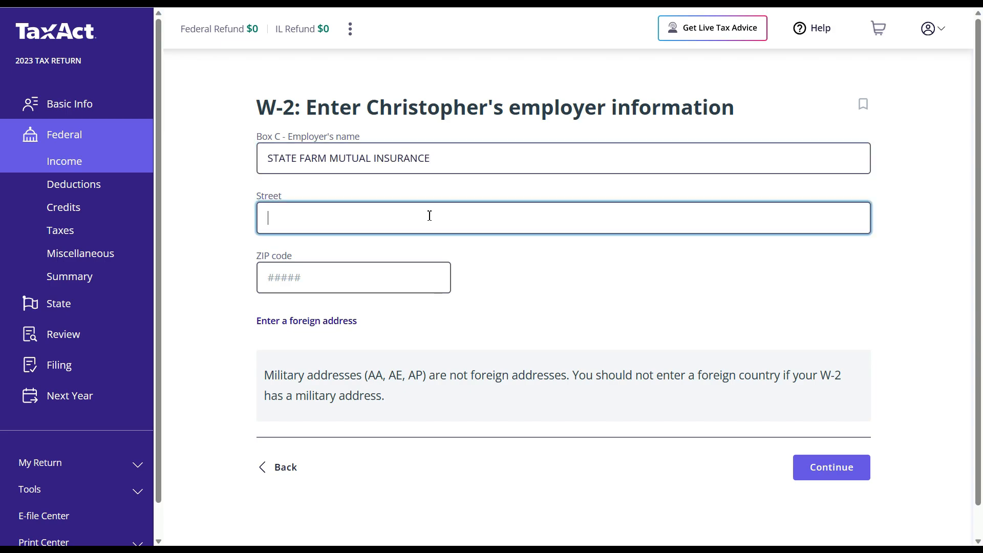
{"action": "key", "text": "alt+Tab"}
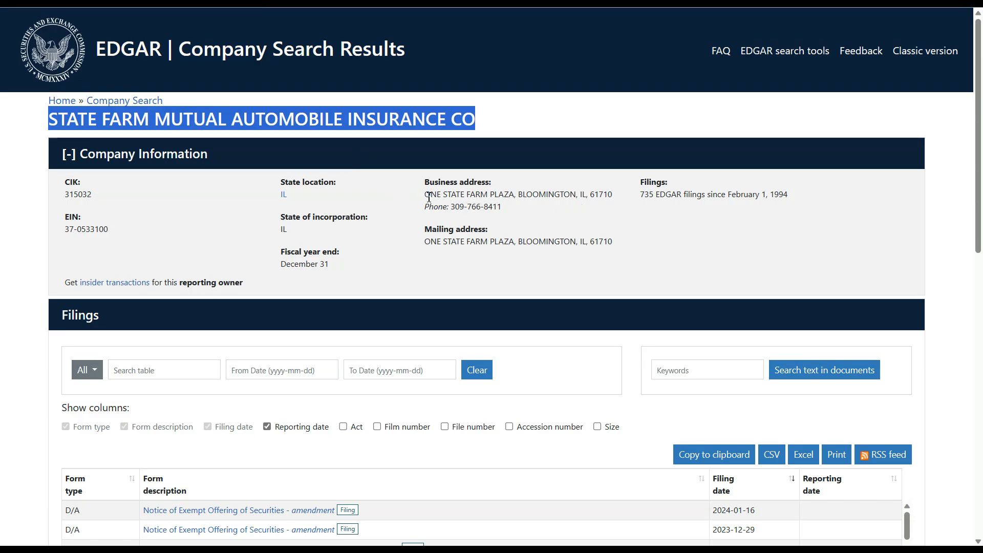
{"action": "left_click_drag", "start_coordinate": [426, 196], "coordinate": [514, 197]}
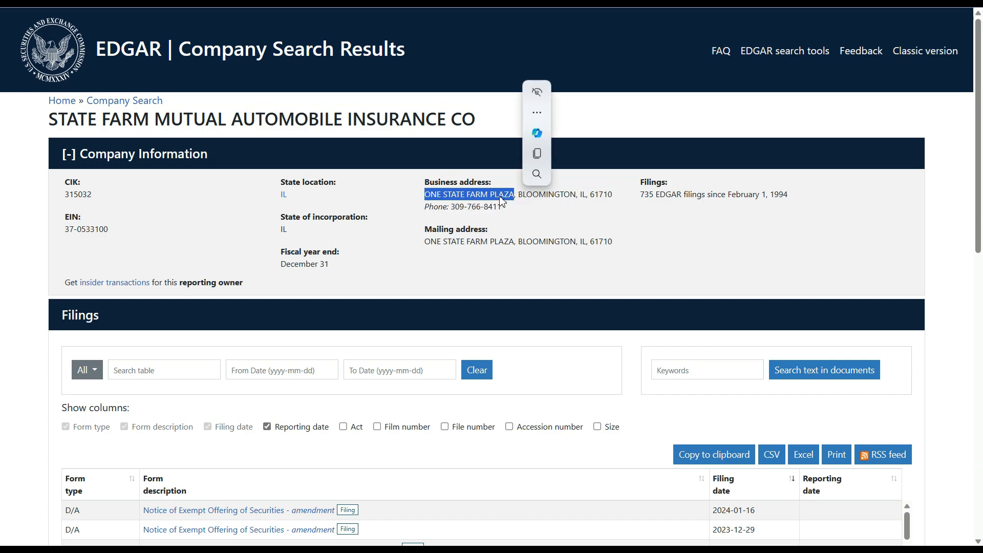
{"action": "right_click", "coordinate": [500, 196]}
{"action": "left_click", "coordinate": [512, 207]}
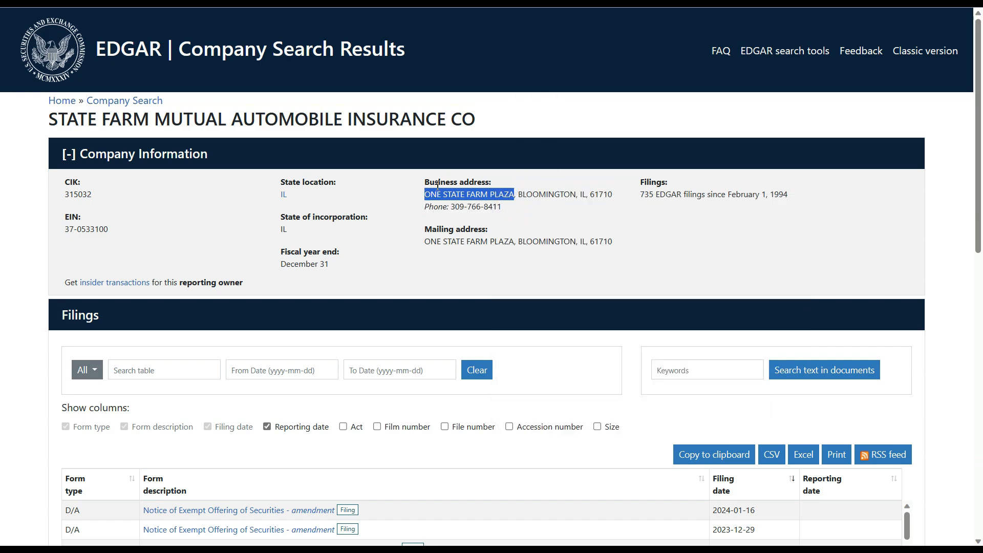
{"action": "key", "text": "alt+Tab"}
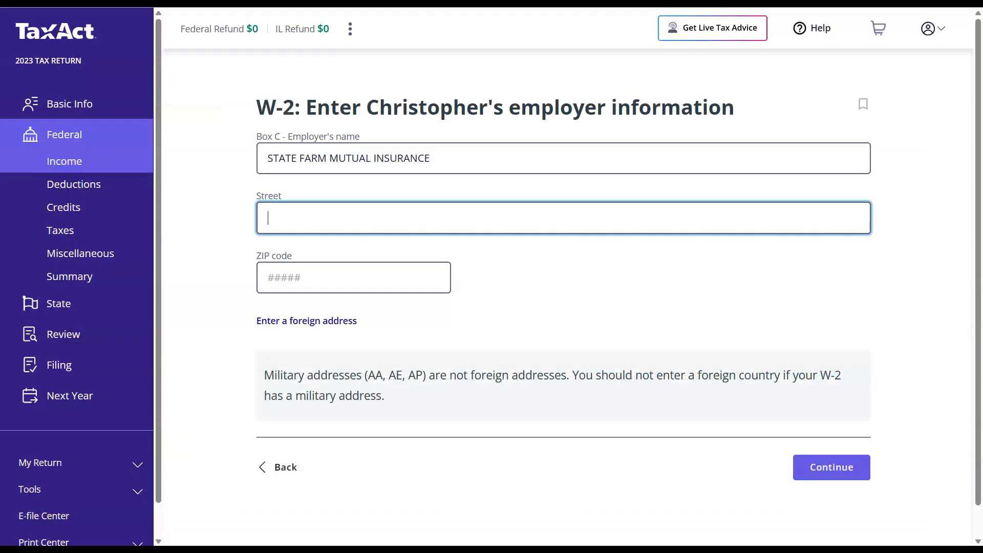
{"action": "right_click", "coordinate": [296, 207]}
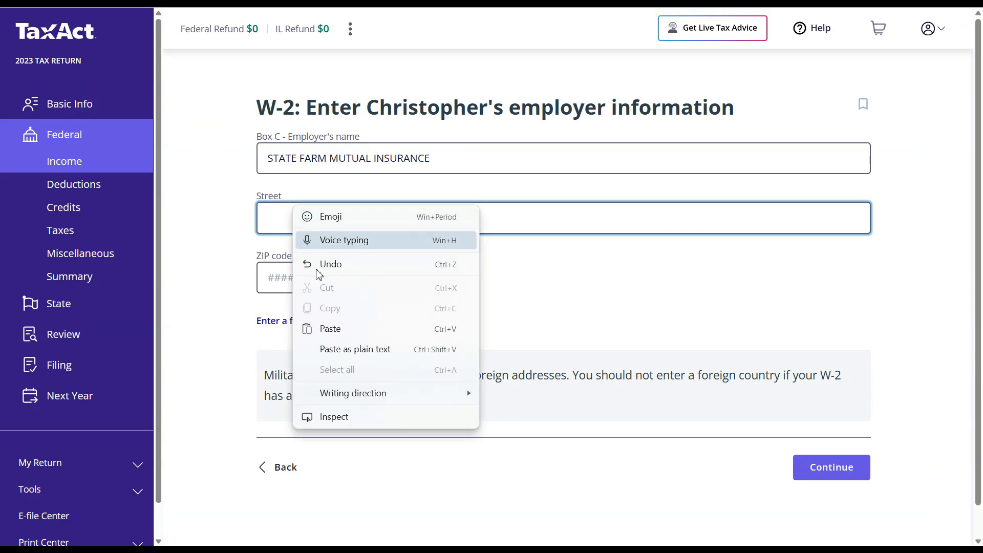
{"action": "left_click", "coordinate": [332, 328]}
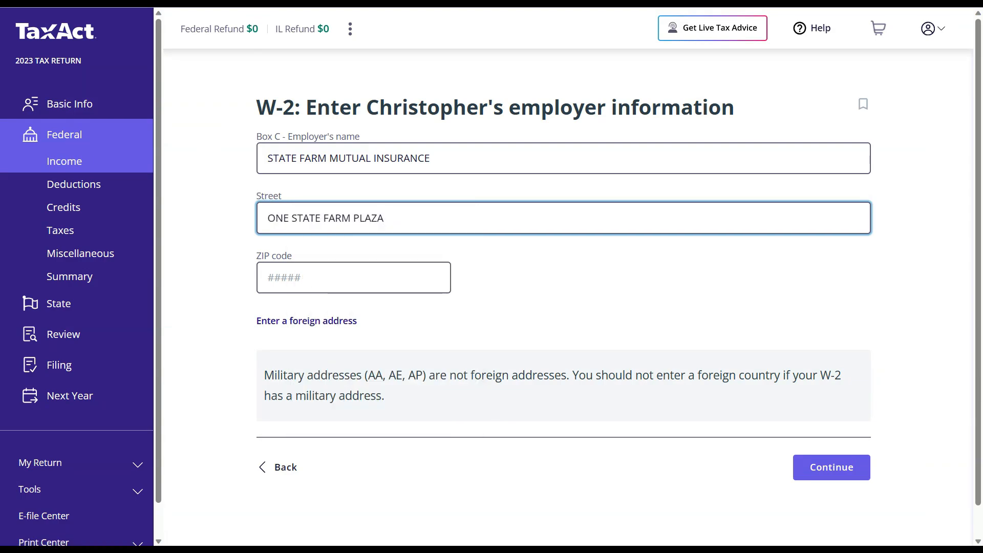
- Copy ZIP code 61710 from EDGAR into the ZIP field and save the employer details
{"action": "key", "text": "alt+Tab"}
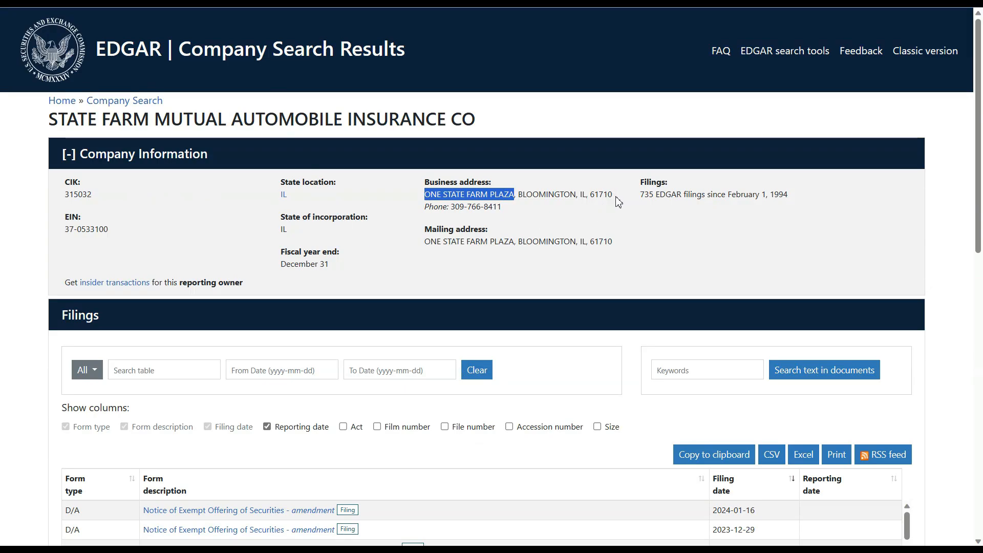
{"action": "left_click_drag", "start_coordinate": [619, 200], "coordinate": [592, 200]}
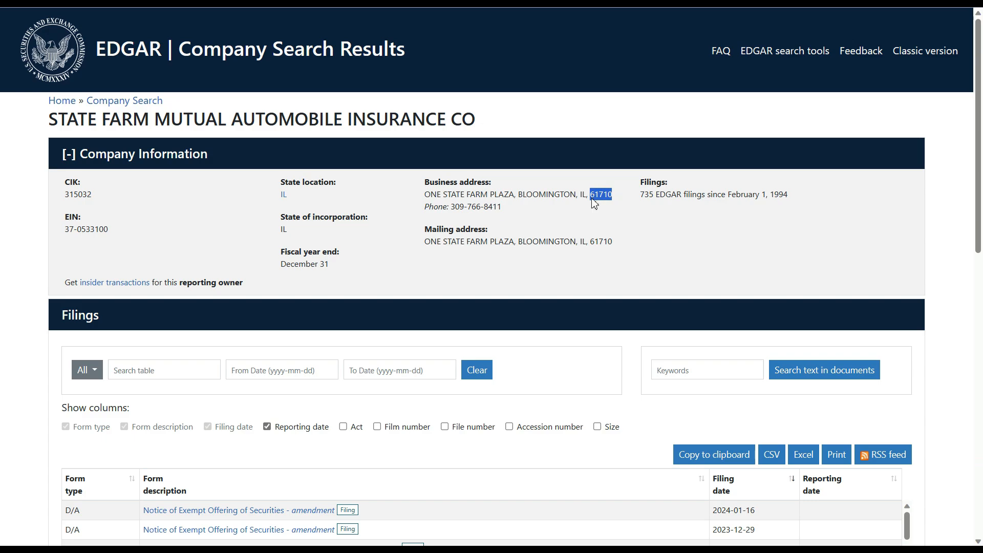
{"action": "right_click", "coordinate": [599, 200]}
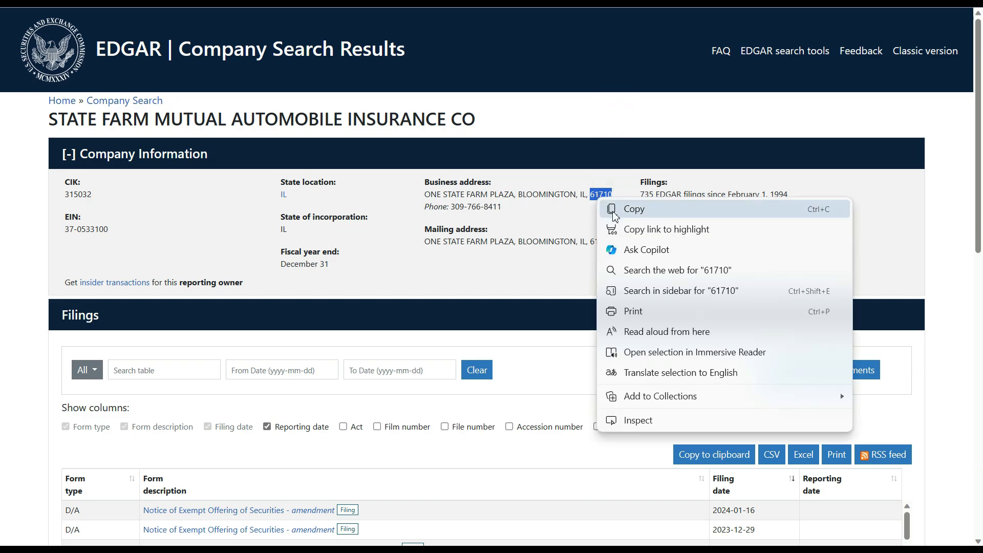
{"action": "left_click", "coordinate": [615, 209]}
{"action": "key", "text": "alt+Tab"}
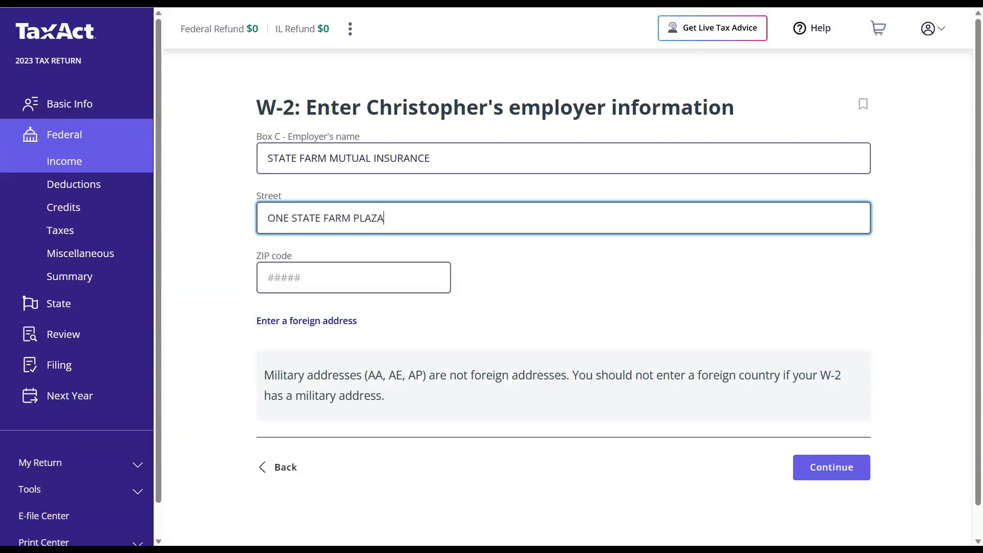
{"action": "left_click", "coordinate": [298, 282]}
{"action": "right_click", "coordinate": [298, 282]}
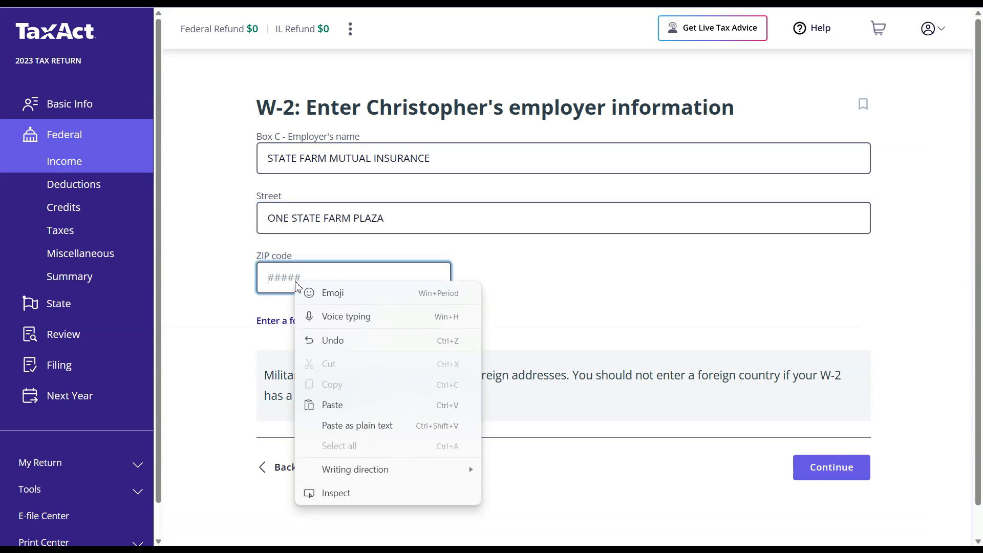
{"action": "left_click", "coordinate": [338, 405]}
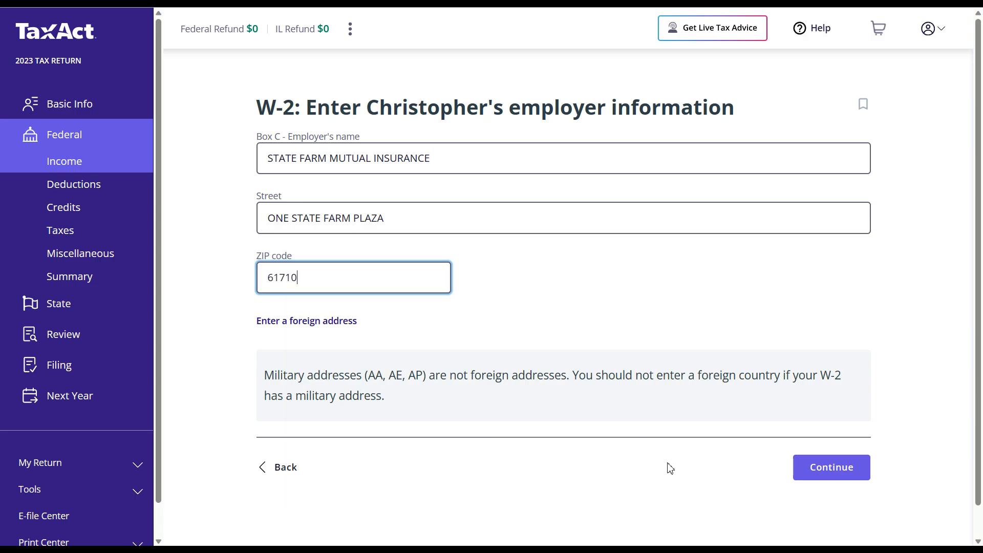
{"action": "left_click", "coordinate": [821, 473]}
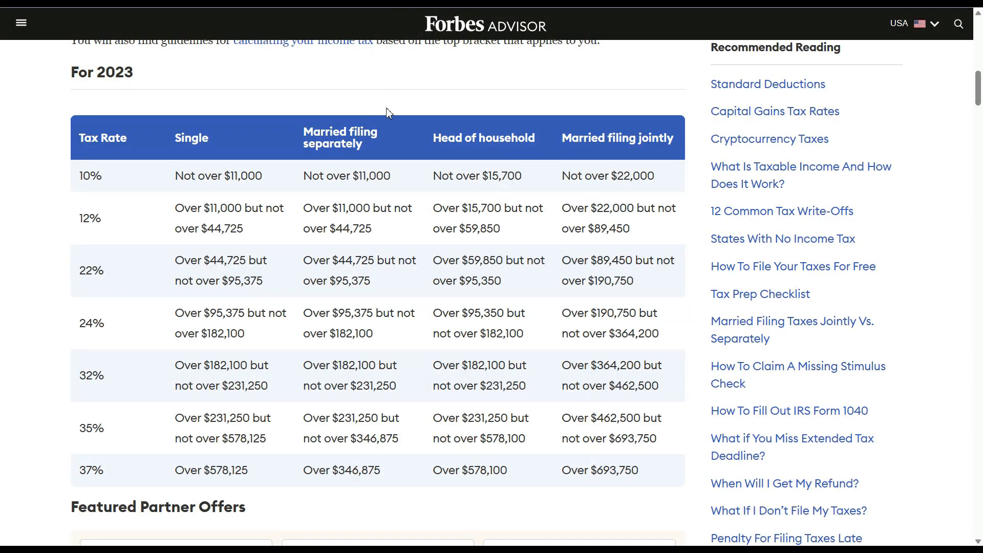
- Review the 'For 2023' federal tax bracket table on Forbes Advisor
{"action": "left_click_drag", "start_coordinate": [147, 76], "coordinate": [70, 75]}
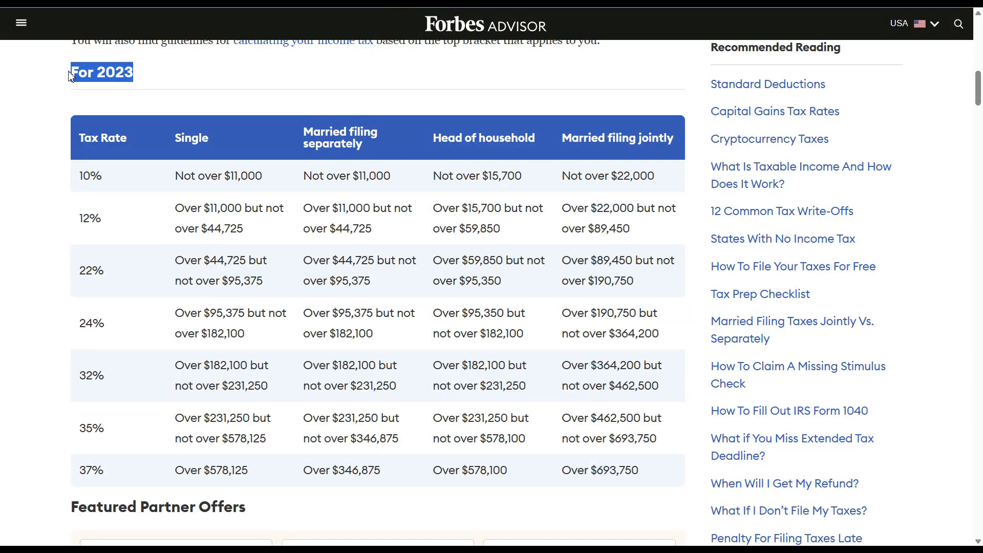
{"action": "left_click", "coordinate": [50, 162]}
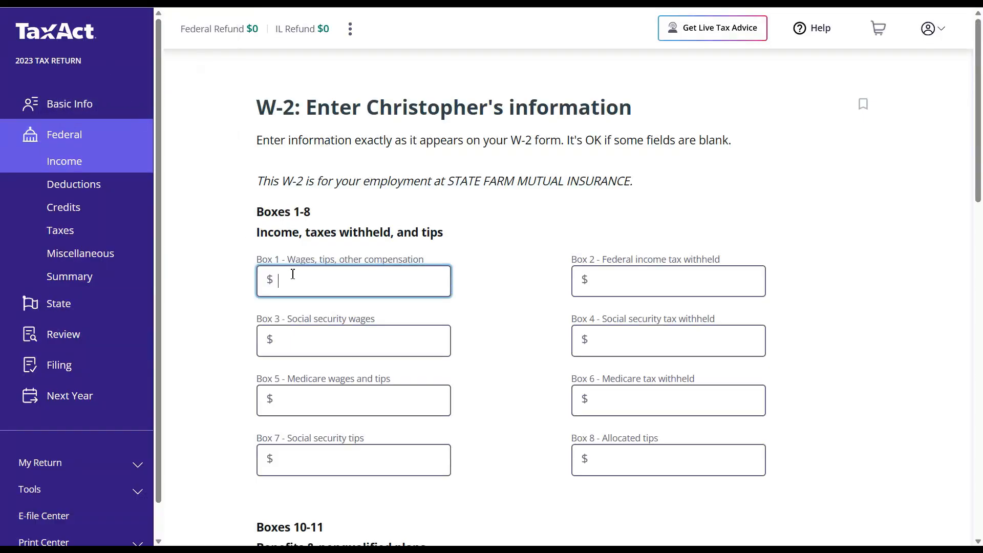
- Enter 98150 as Box 1 wages and move on to Box 2
{"action": "type", "text": "98150"}
{"action": "left_click", "coordinate": [617, 283]}
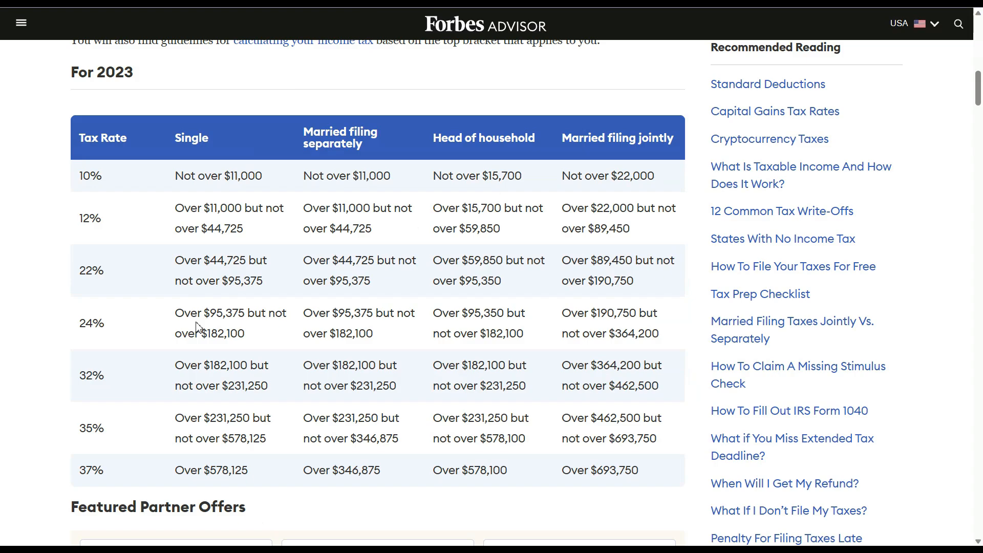
- Highlight the 10%, 12%, 22% and 24% rates in the Forbes table, then start a blank Notepad page
{"action": "left_click_drag", "start_coordinate": [106, 176], "coordinate": [84, 176]}
{"action": "left_click", "coordinate": [119, 188]}
{"action": "double_click", "coordinate": [119, 188]}
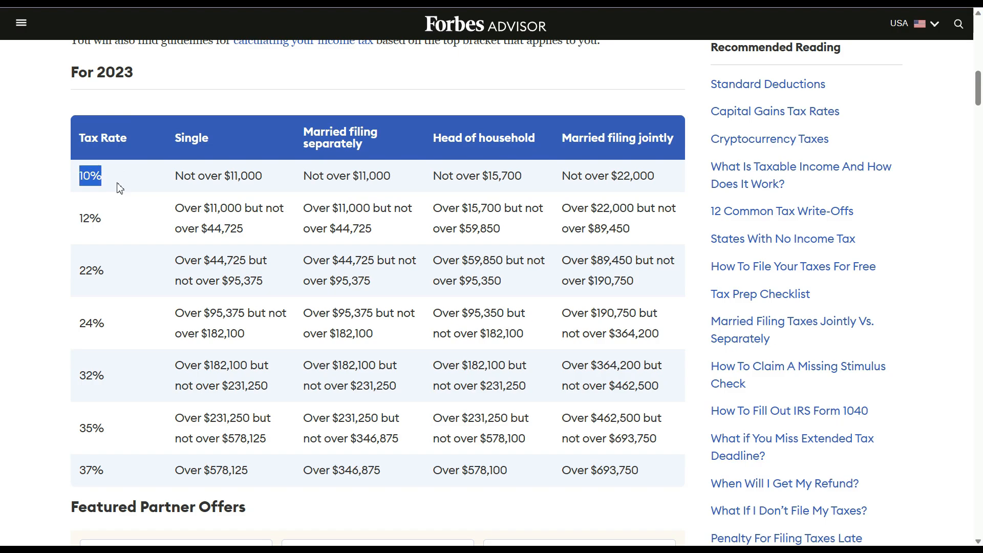
{"action": "left_click", "coordinate": [122, 224]}
{"action": "double_click", "coordinate": [105, 220]}
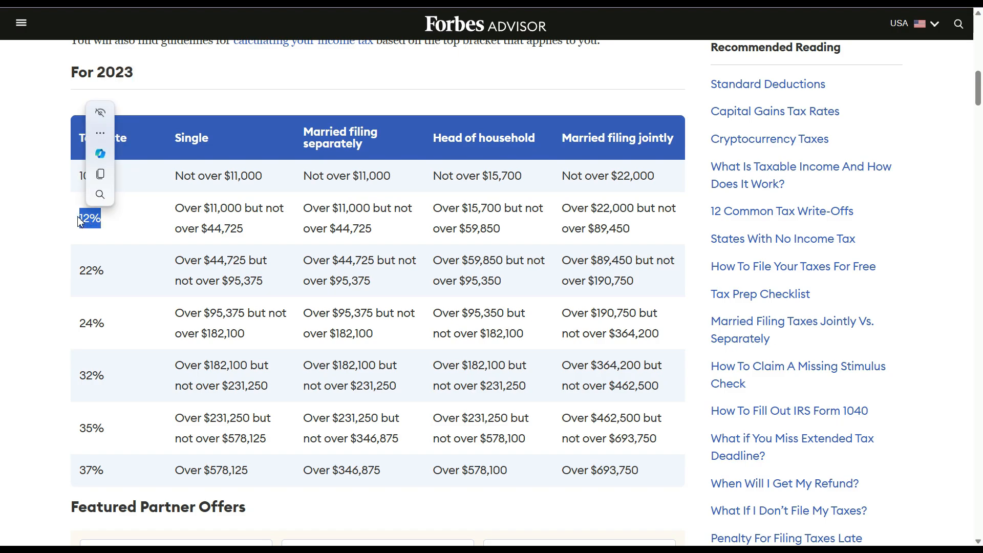
{"action": "left_click", "coordinate": [120, 277]}
{"action": "double_click", "coordinate": [120, 277]}
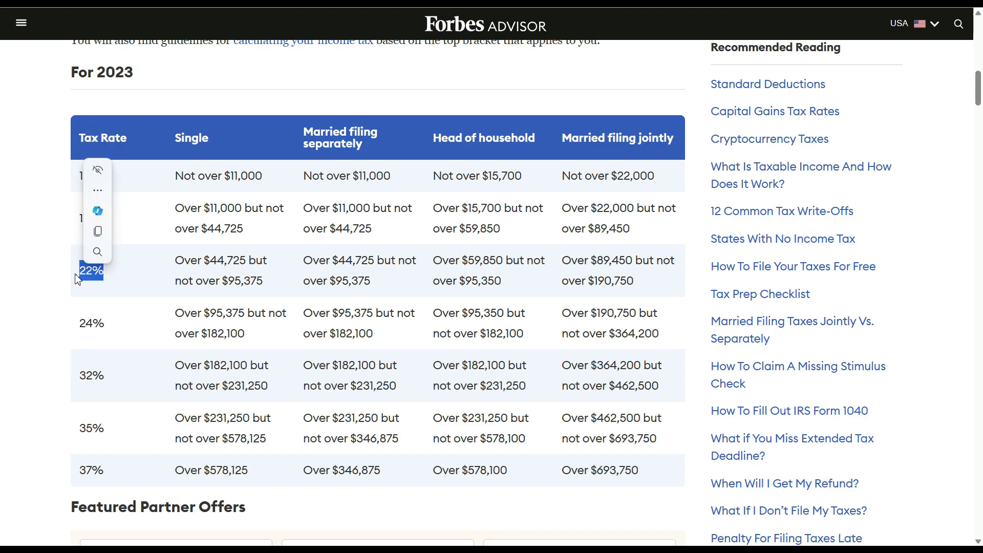
{"action": "left_click", "coordinate": [119, 331]}
{"action": "left_click_drag", "start_coordinate": [115, 328], "coordinate": [81, 326]}
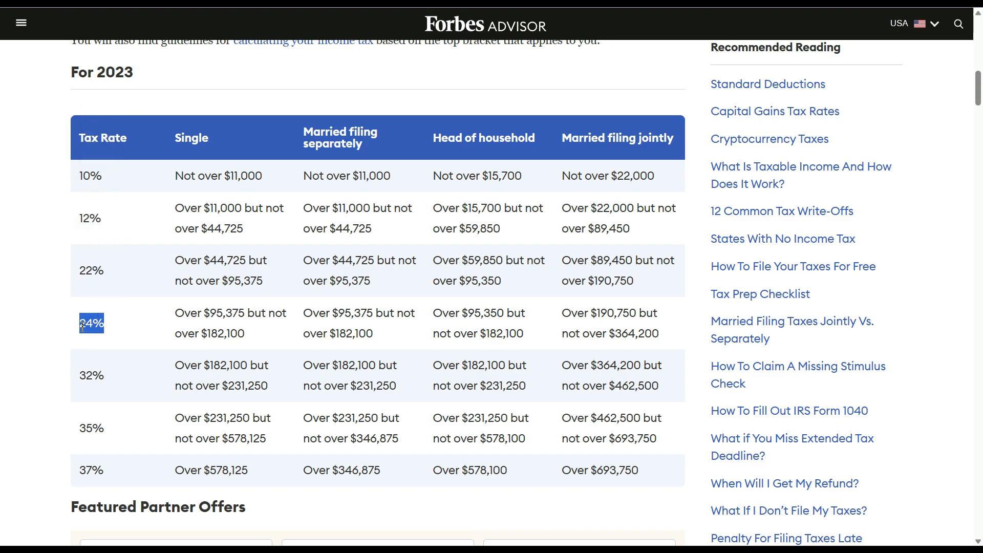
{"action": "left_click", "coordinate": [134, 333]}
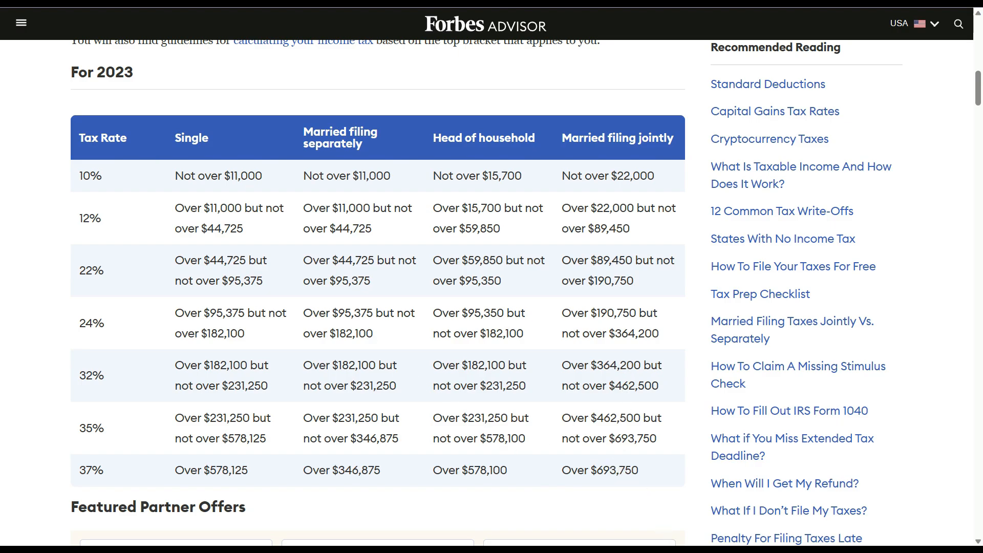
{"action": "left_click", "coordinate": [673, 551]}
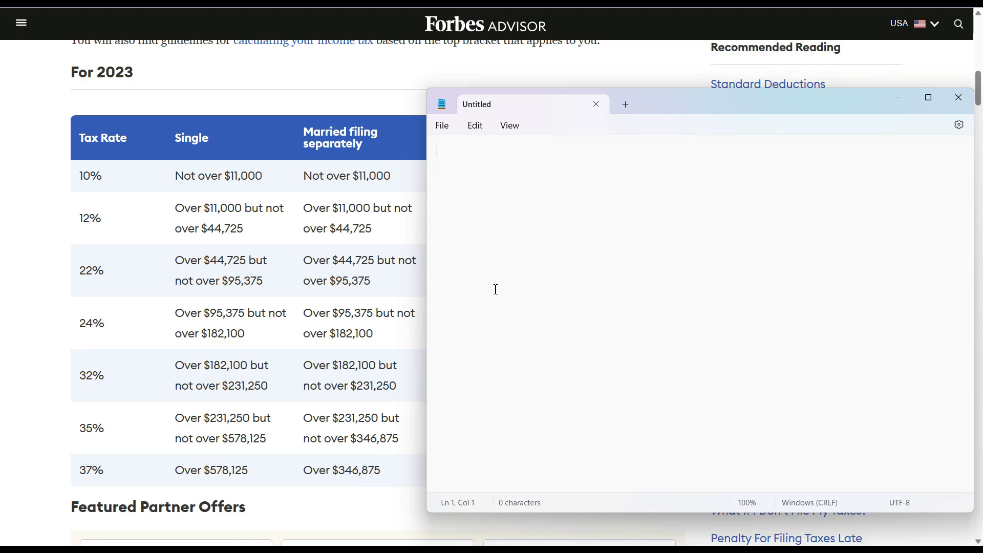
- Type '$11,000 - 10%' as the first line of the Notepad worksheet
{"action": "type", "text": "$11,000 - 10"}
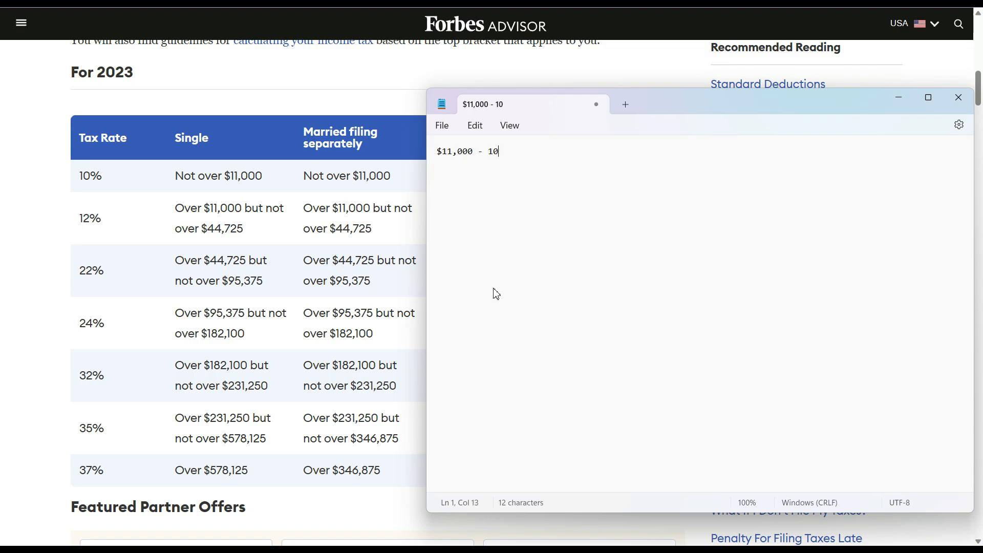
{"action": "type", "text": "% ="}
- Calculate 10% of 11000 in Bing's percentage calculator, getting 1100
{"action": "left_click", "coordinate": [461, 3]}
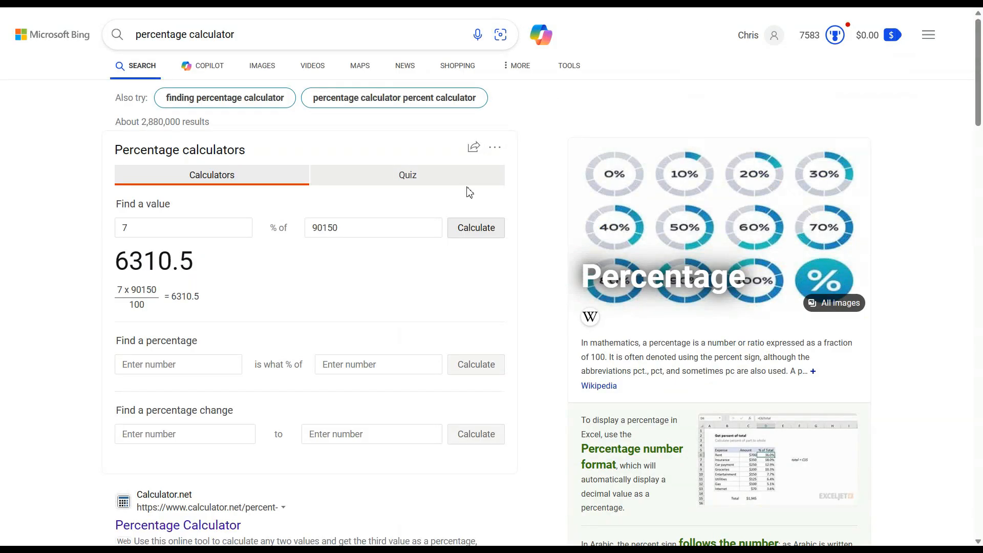
{"action": "double_click", "coordinate": [355, 224]}
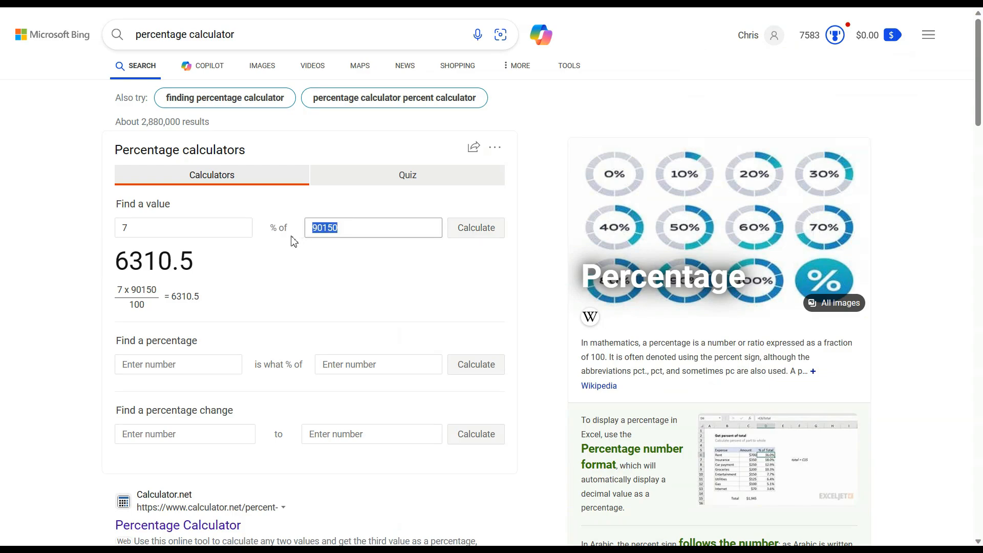
{"action": "type", "text": "11000"}
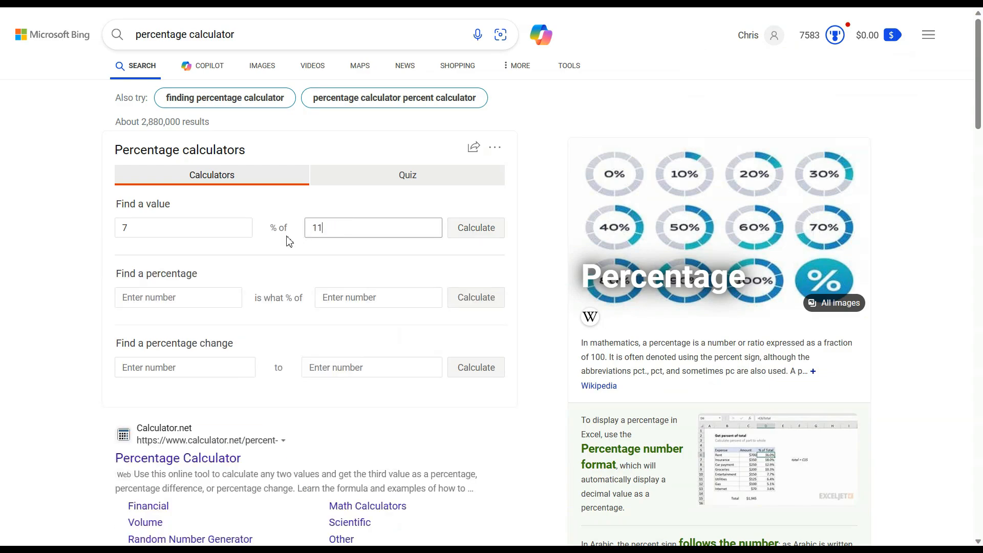
{"action": "left_click", "coordinate": [230, 255]}
{"action": "left_click", "coordinate": [199, 233]}
{"action": "double_click", "coordinate": [199, 233]}
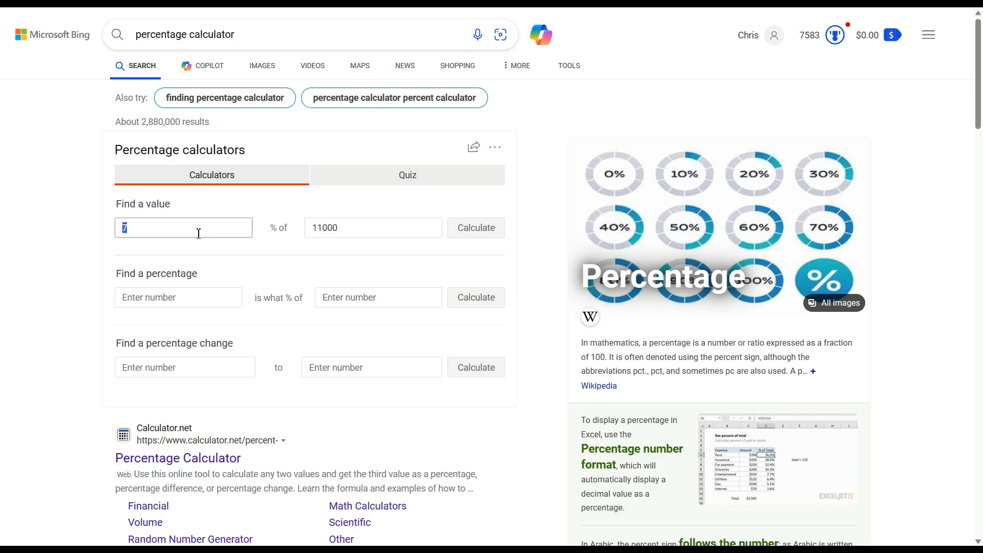
{"action": "type", "text": "10"}
{"action": "left_click", "coordinate": [470, 242]}
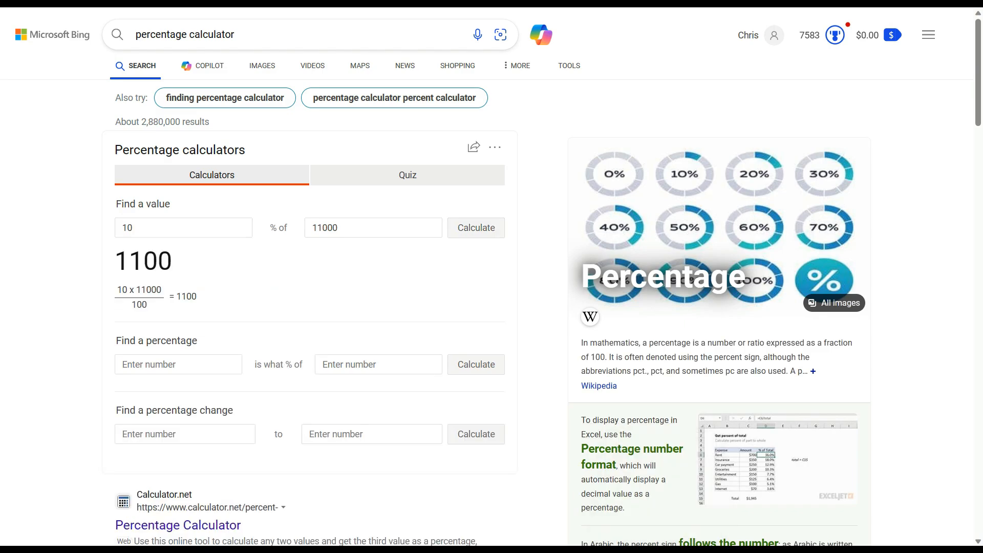
{"action": "key", "text": "alt+Tab"}
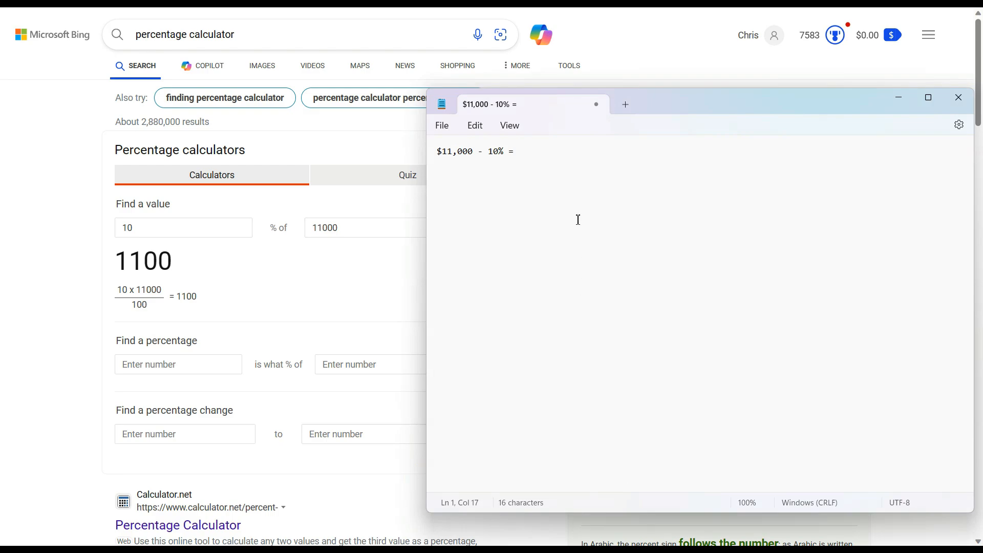
- Finish the first line with $1,100 and add a new line '$44,725 - $11,001 ='
{"action": "type", "text": "$1,100"}
{"action": "key", "text": "Return"}
{"action": "key", "text": "Return"}
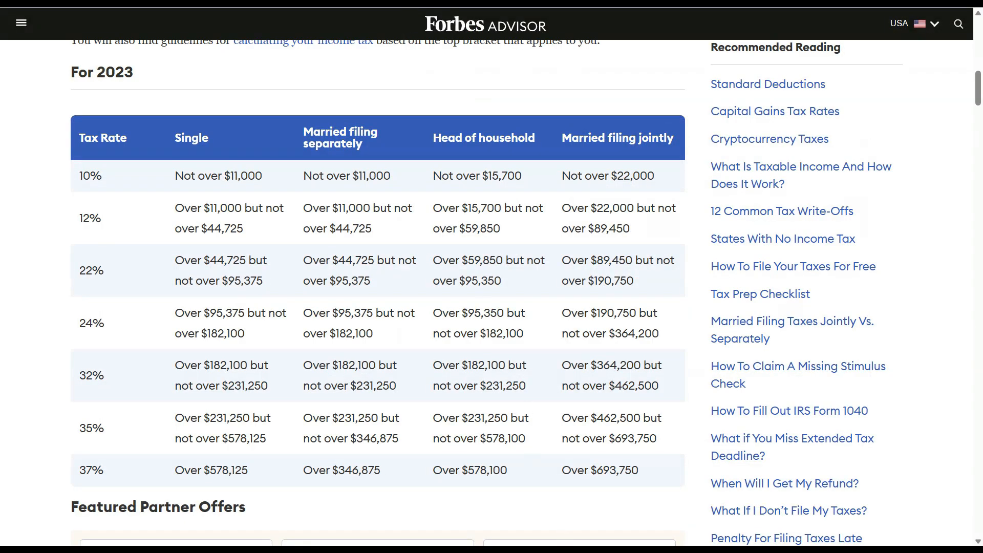
{"action": "key", "text": "alt+Tab"}
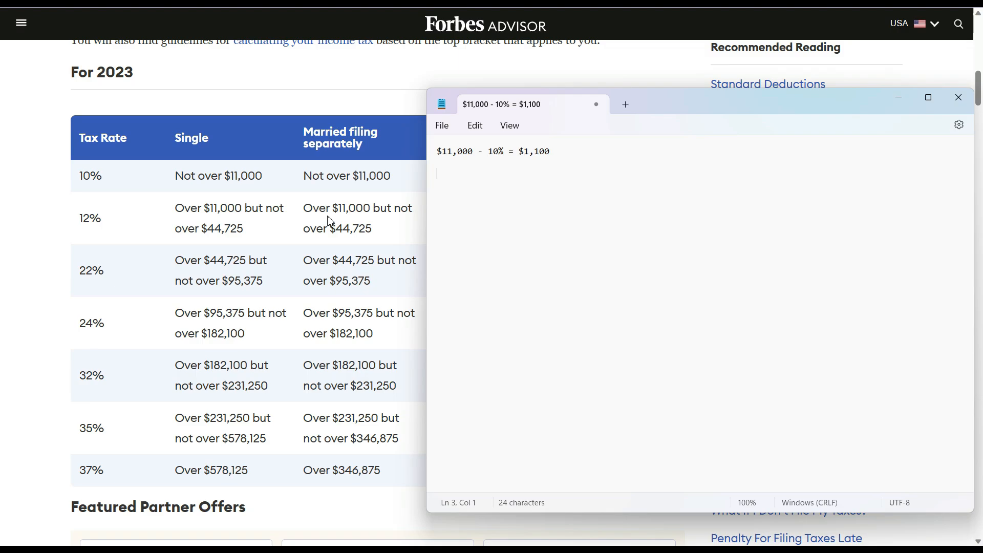
{"action": "type", "text": "$44,725 - $11,001"}
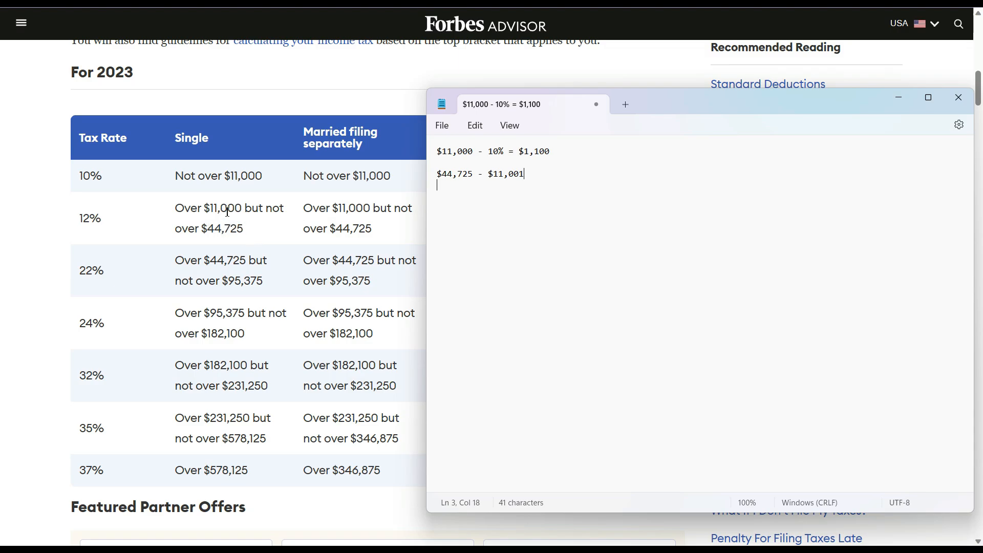
{"action": "type", "text": "="}
- Compute 44,725 minus 11,001 in Windows Calculator, getting 33,724
{"action": "left_click", "coordinate": [604, 550]}
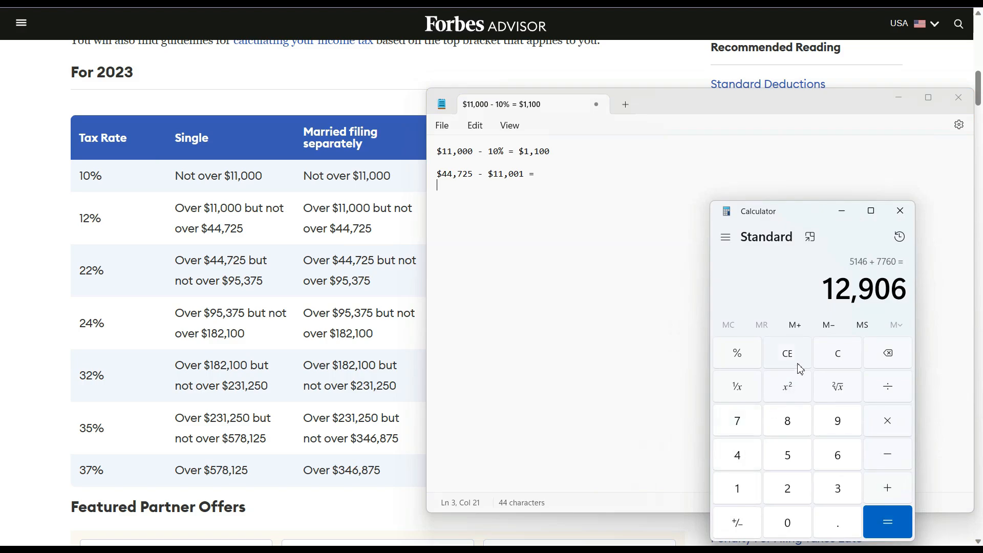
{"action": "left_click", "coordinate": [830, 358]}
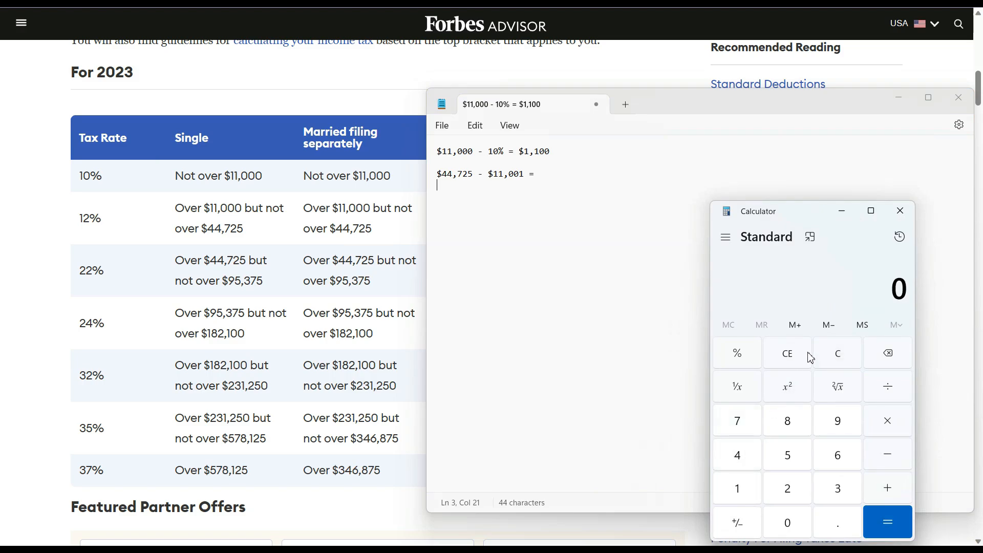
{"action": "left_click", "coordinate": [745, 461]}
{"action": "left_click", "coordinate": [746, 463]}
{"action": "left_click", "coordinate": [746, 430]}
{"action": "left_click", "coordinate": [788, 489]}
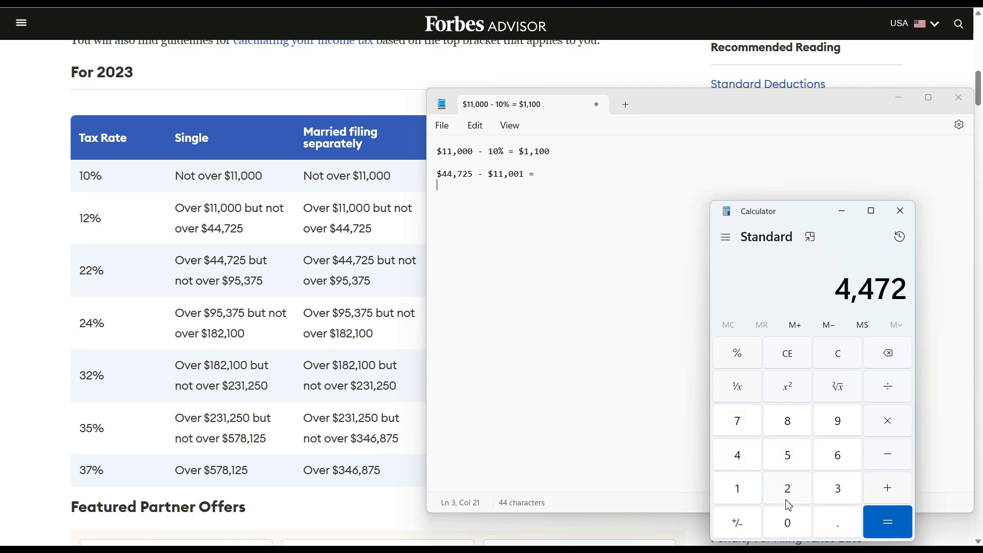
{"action": "left_click", "coordinate": [791, 464]}
{"action": "left_click", "coordinate": [889, 457]}
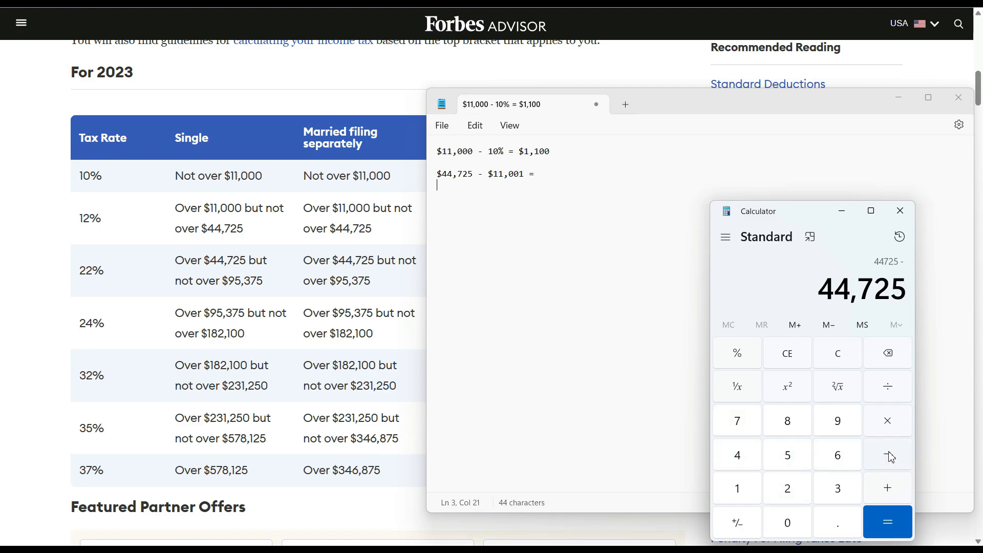
{"action": "left_click", "coordinate": [739, 488]}
{"action": "left_click", "coordinate": [739, 487]}
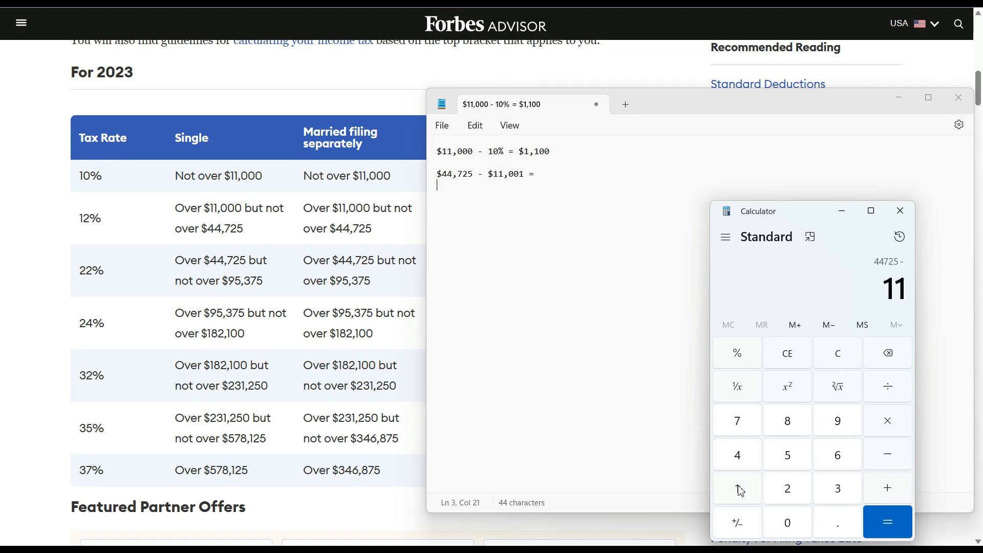
{"action": "left_click", "coordinate": [787, 521]}
{"action": "left_click", "coordinate": [787, 521]}
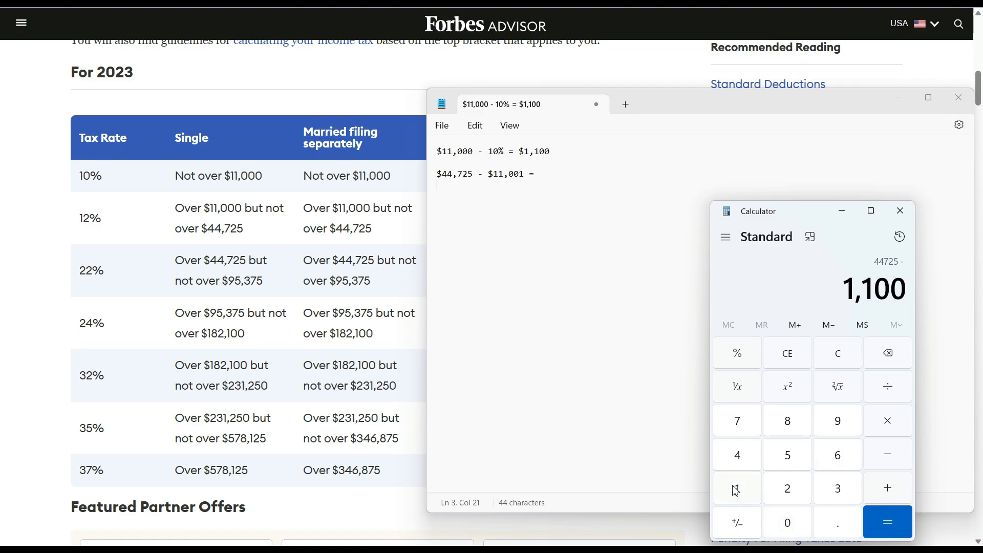
{"action": "left_click", "coordinate": [736, 489]}
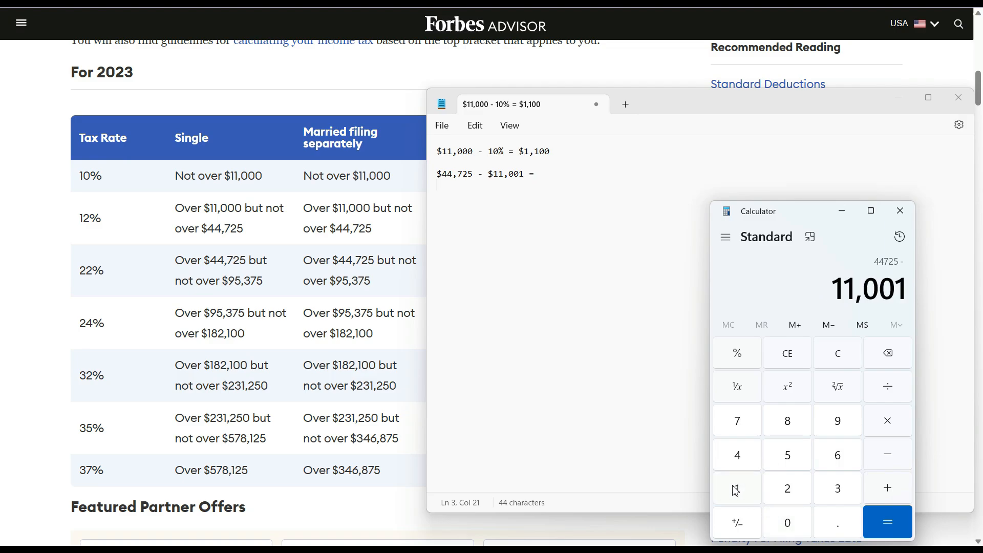
{"action": "left_click", "coordinate": [895, 525]}
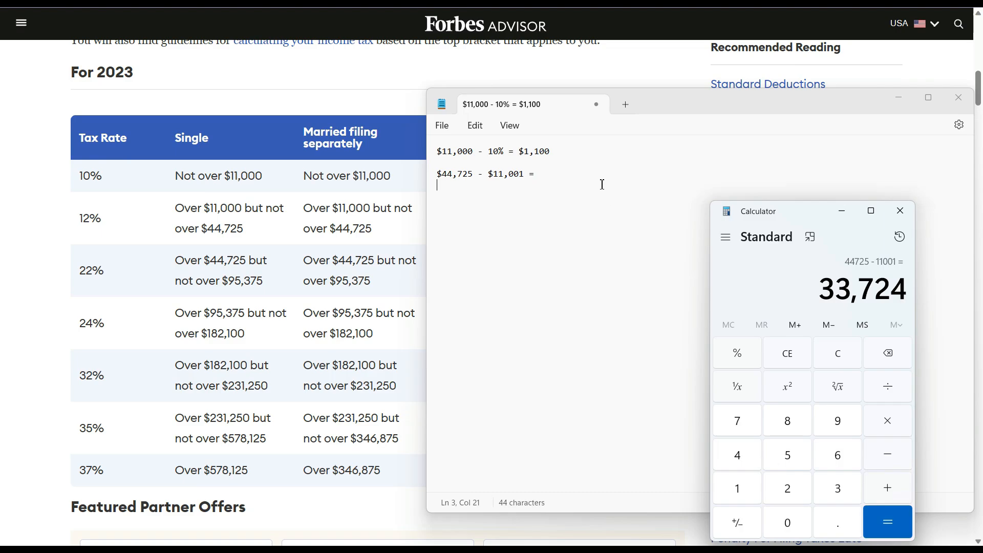
{"action": "left_click", "coordinate": [564, 174]}
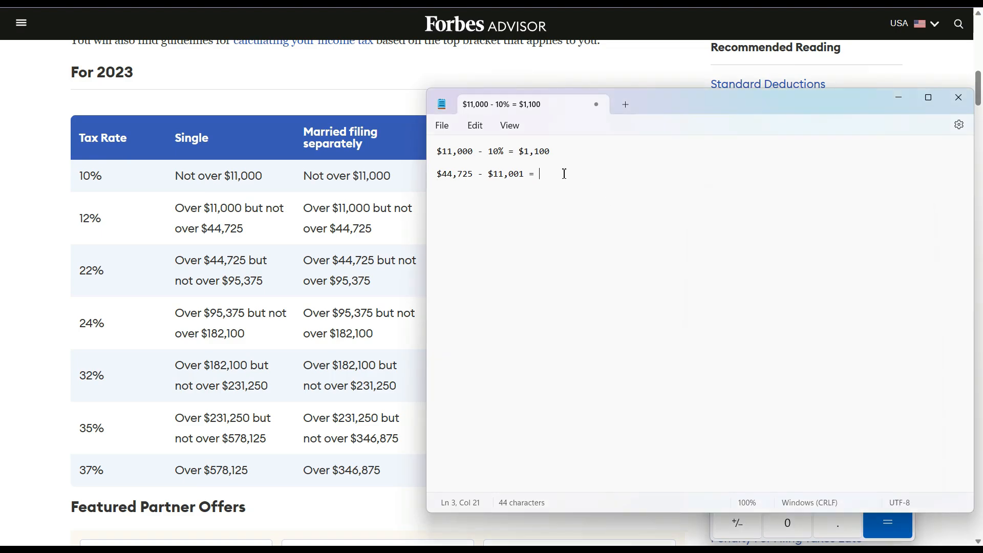
- Append '$33,724 /// $33,724' to the second worksheet line
{"action": "type", "text": "$33,724 /"}
{"action": "key", "text": "BackSpace"}
{"action": "type", "text": "// $33,724"}
- Highlight the 12% rate in the Forbes 2023 tax table
{"action": "mouse_move", "coordinate": [111, 223]}
{"action": "left_mouse_down"}
{"action": "mouse_move", "coordinate": [84, 220]}
{"action": "mouse_move", "coordinate": [95, 226]}
{"action": "left_mouse_up"}
{"action": "left_click", "coordinate": [102, 223]}
{"action": "double_click", "coordinate": [101, 225]}
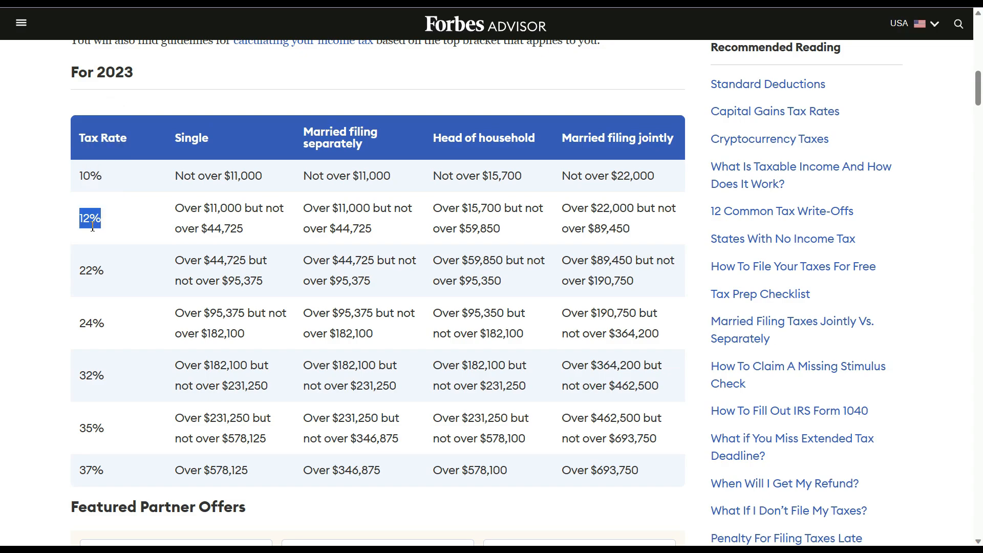
{"action": "left_click", "coordinate": [134, 250]}
- Work out 12% of 33,724 in Bing's percentage calculator, giving 4046.88
{"action": "left_click", "coordinate": [768, 2]}
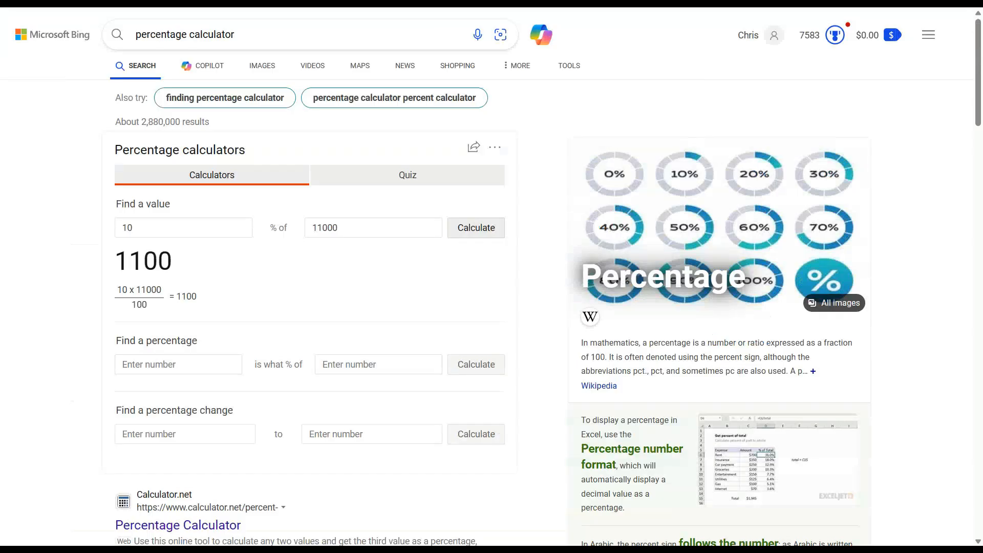
{"action": "double_click", "coordinate": [354, 229]}
{"action": "type", "text": "33"}
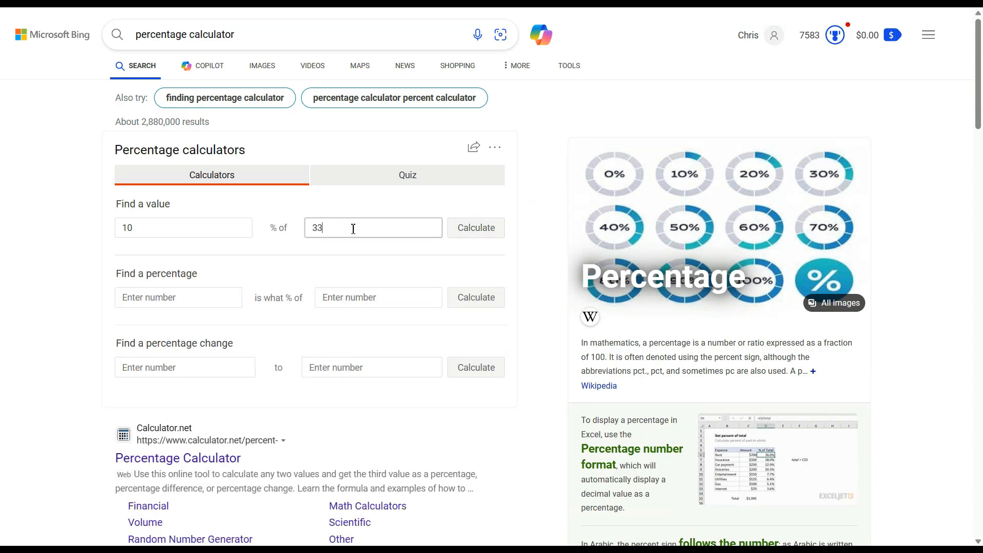
{"action": "type", "text": "724"}
{"action": "left_click", "coordinate": [195, 229]}
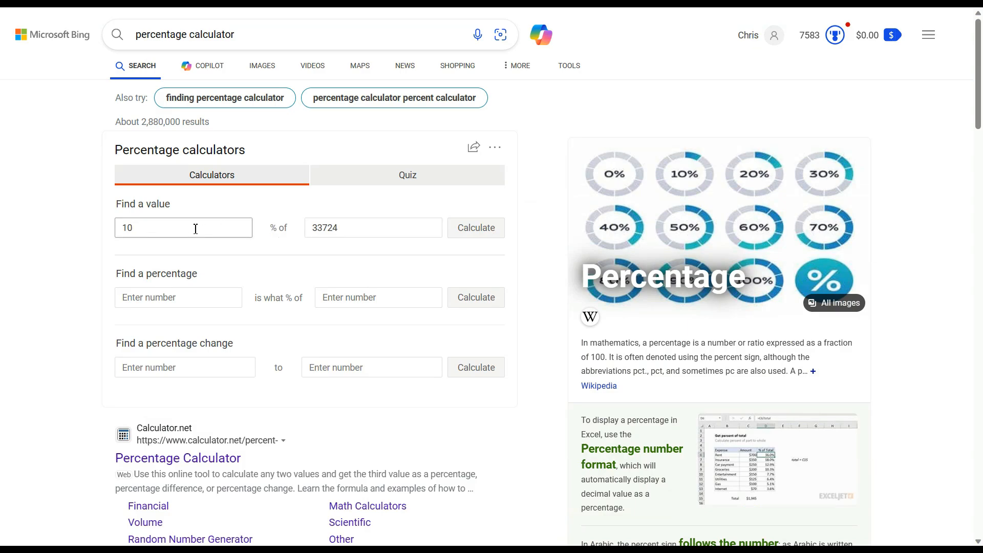
{"action": "key", "text": "BackSpace"}
{"action": "type", "text": "2"}
{"action": "left_click", "coordinate": [467, 230]}
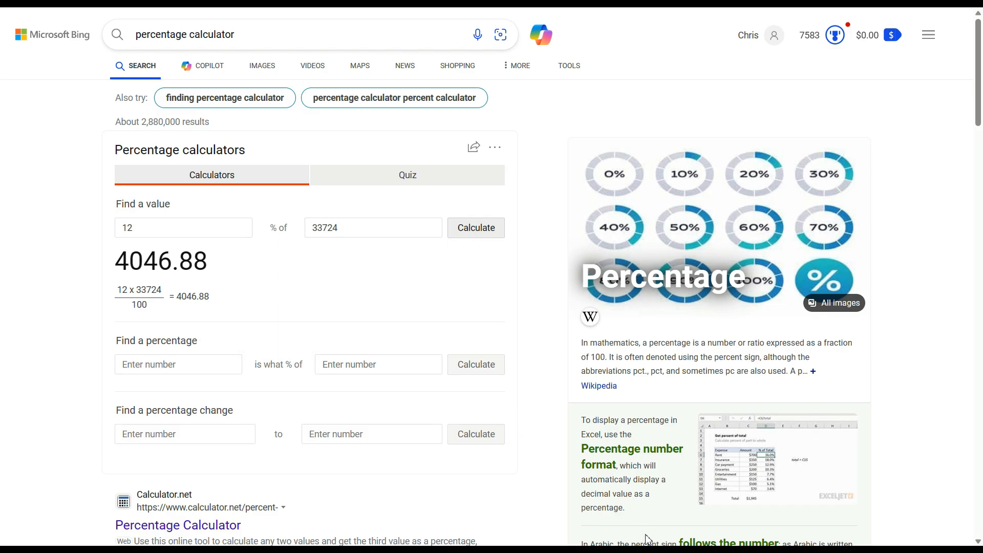
{"action": "left_click", "coordinate": [662, 550]}
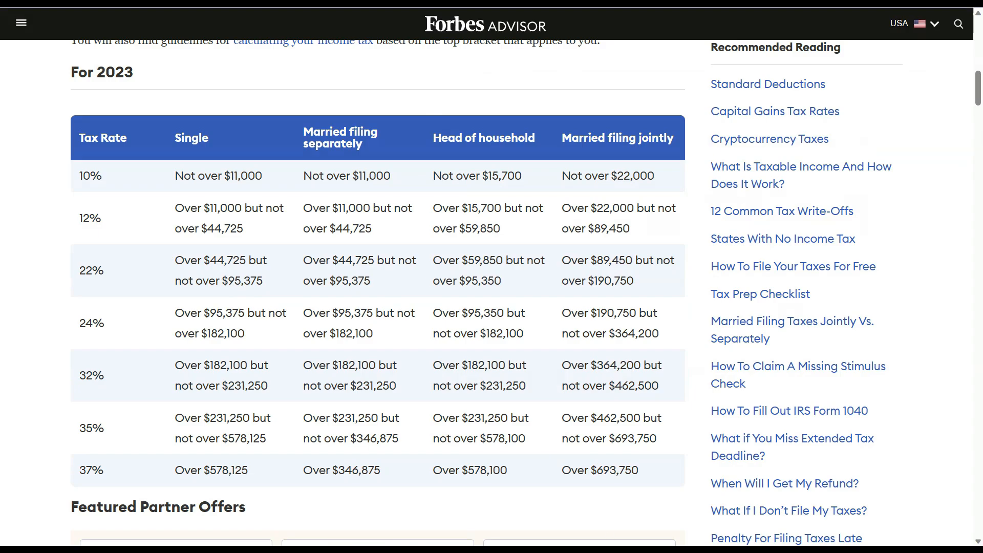
- Append ' - 10% =' to the end of the second worksheet line
{"action": "left_click", "coordinate": [662, 550]}
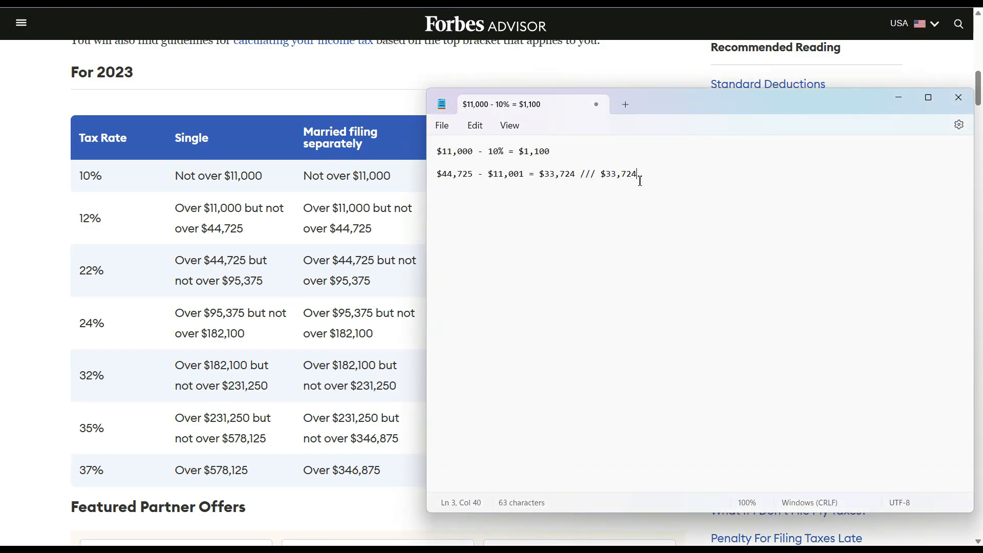
{"action": "type", "text": "- 10% ="}
{"action": "mouse_move", "coordinate": [690, 550]}
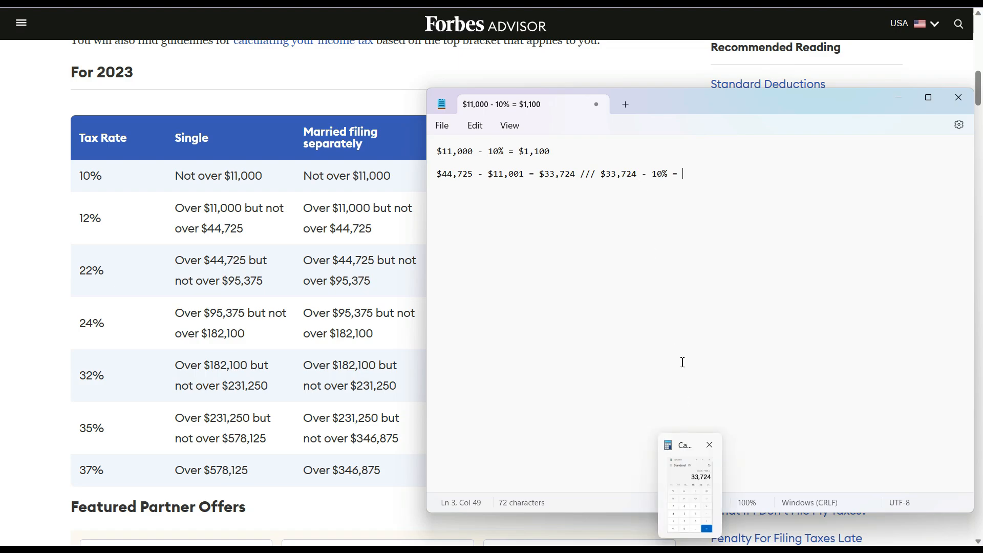
{"action": "left_click", "coordinate": [738, 3]}
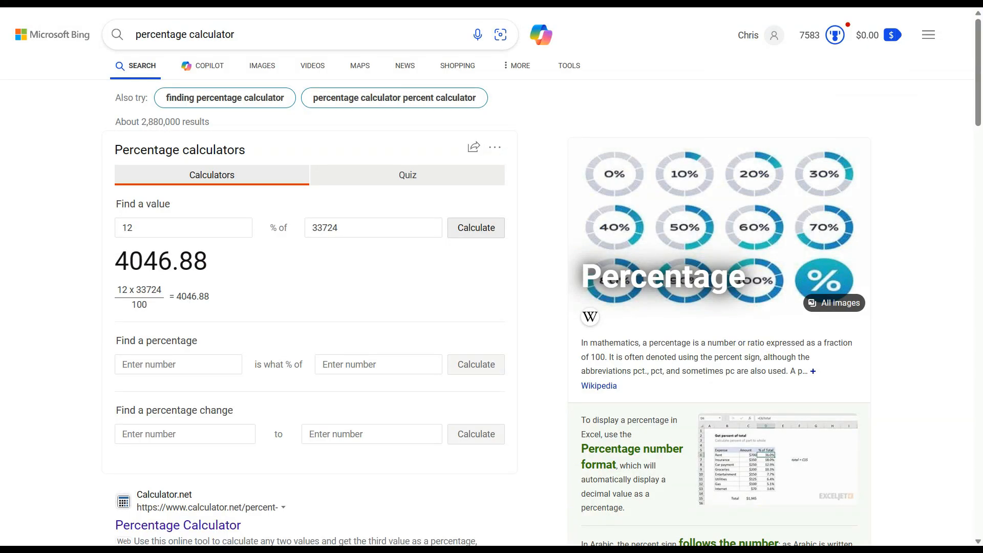
- Complete the second worksheet line with the result 4,046, fixing typos
{"action": "left_click", "coordinate": [512, 3]}
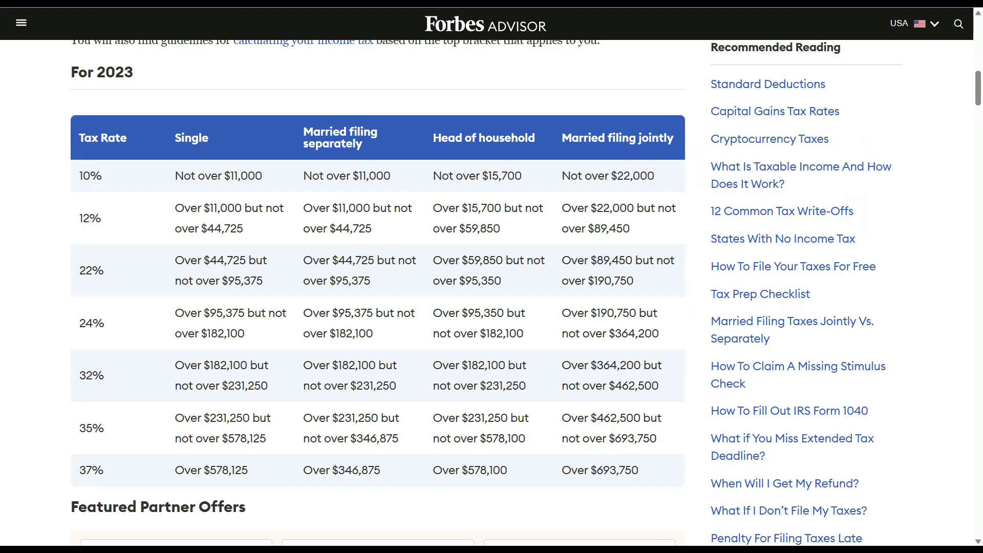
{"action": "left_click", "coordinate": [662, 551]}
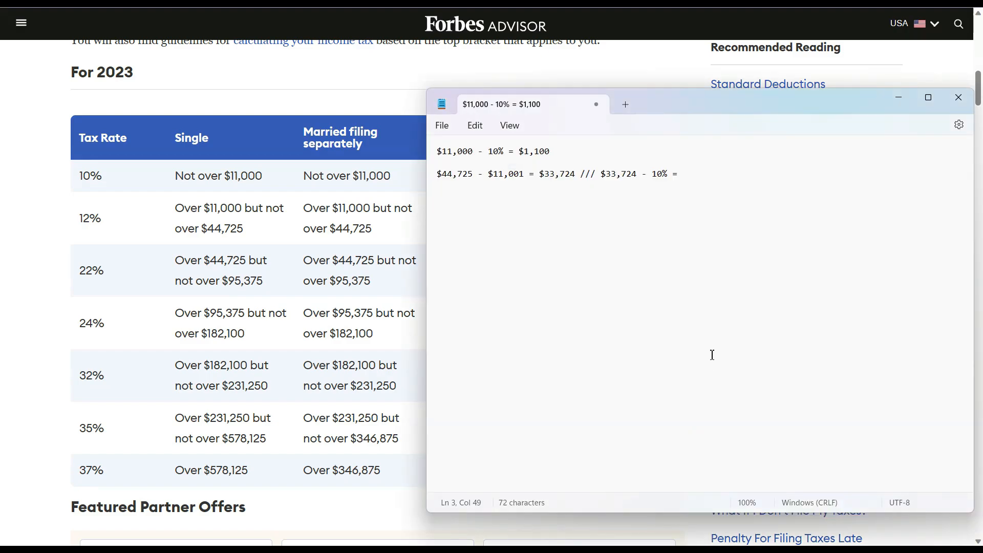
{"action": "type", "text": "4"}
{"action": "key", "text": "BackSpace"}
{"action": "type", "text": "440,046"}
{"action": "left_click", "coordinate": [783, 2]}
{"action": "key", "text": "BackSpace"}
{"action": "key", "text": "BackSpace"}
{"action": "left_click", "coordinate": [444, 205]}
- Add a new worksheet line reading '$95,375 - $44726'
{"action": "left_click", "coordinate": [739, 176]}
{"action": "key", "text": "Return"}
{"action": "key", "text": "Return"}
{"action": "type", "text": "$95,375 -"}
{"action": "type", "text": "$44726"}
- Compute 95,375 minus 44,726 in Windows Calculator, getting 50,649
{"action": "left_click", "coordinate": [645, 549]}
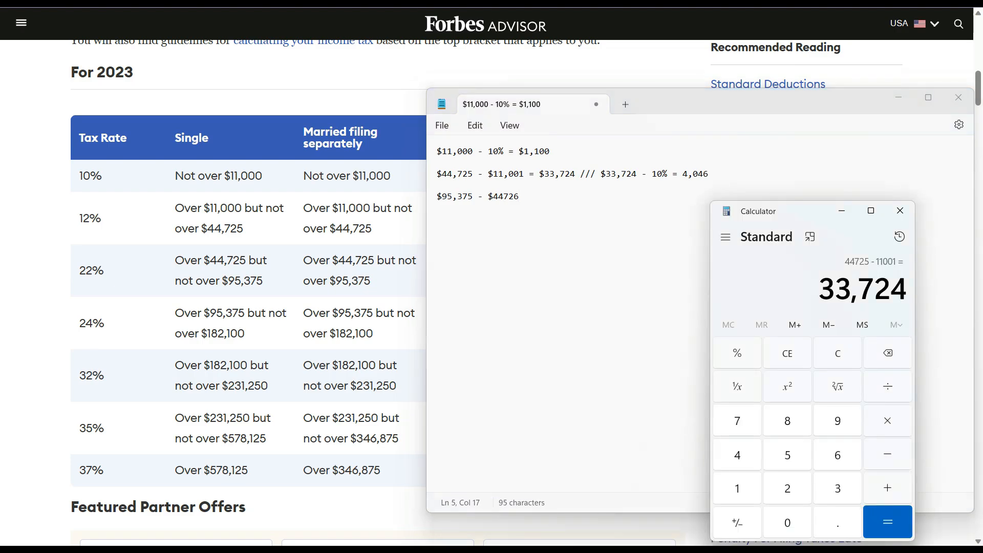
{"action": "left_click", "coordinate": [806, 354]}
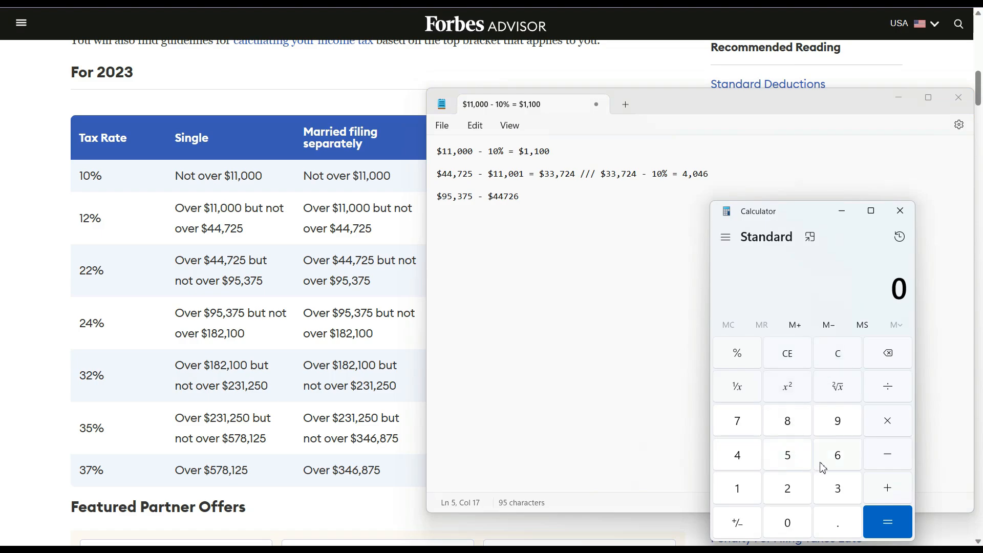
{"action": "left_click", "coordinate": [836, 429]}
{"action": "left_click", "coordinate": [800, 467]}
{"action": "left_click", "coordinate": [835, 494]}
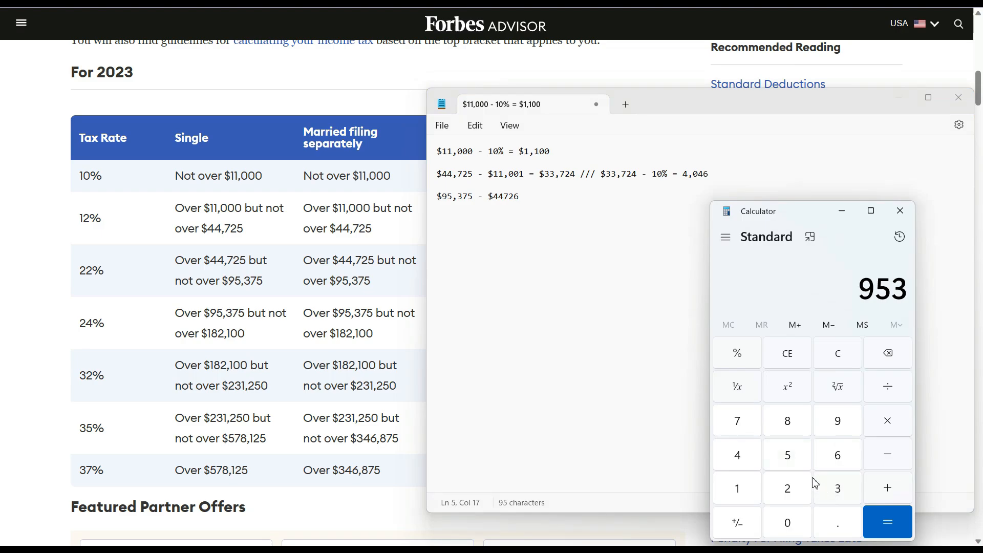
{"action": "left_click", "coordinate": [735, 429]}
{"action": "left_click", "coordinate": [784, 457]}
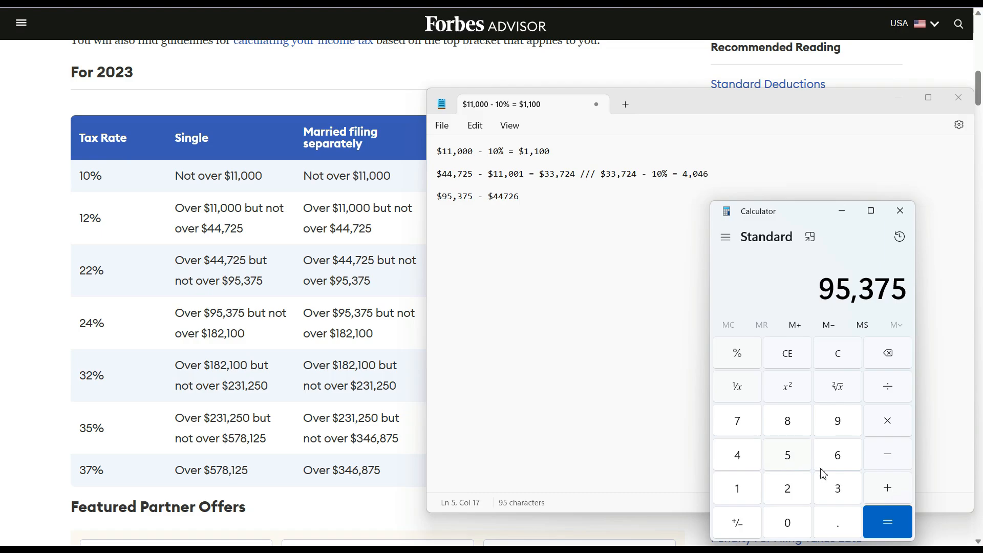
{"action": "left_click", "coordinate": [888, 453]}
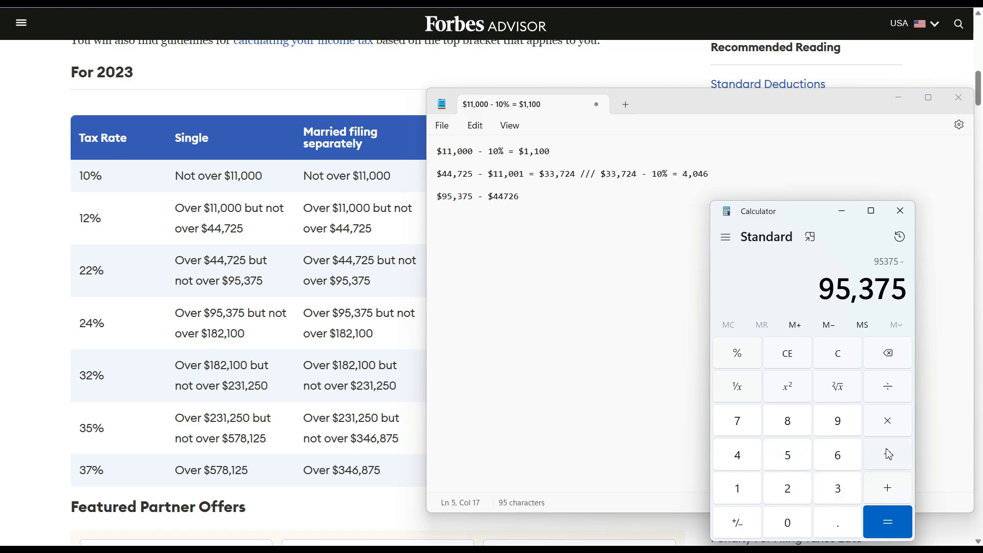
{"action": "double_click", "coordinate": [747, 459]}
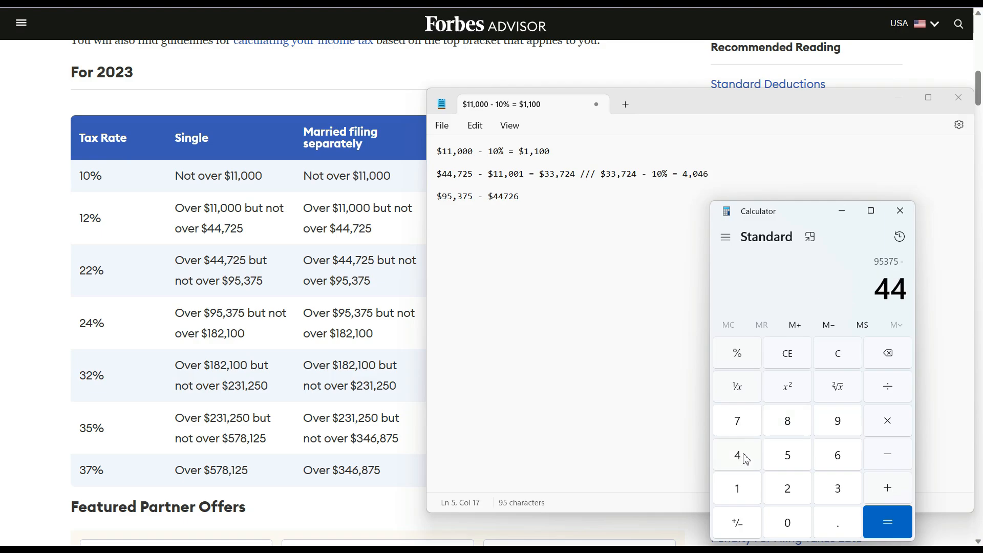
{"action": "left_click", "coordinate": [744, 423]}
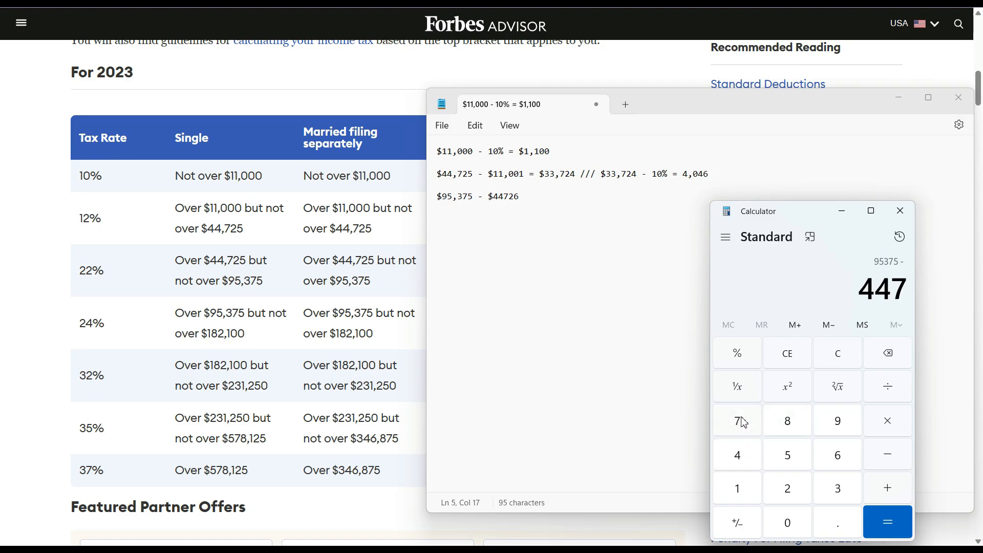
{"action": "left_click", "coordinate": [786, 486]}
{"action": "left_click", "coordinate": [840, 459]}
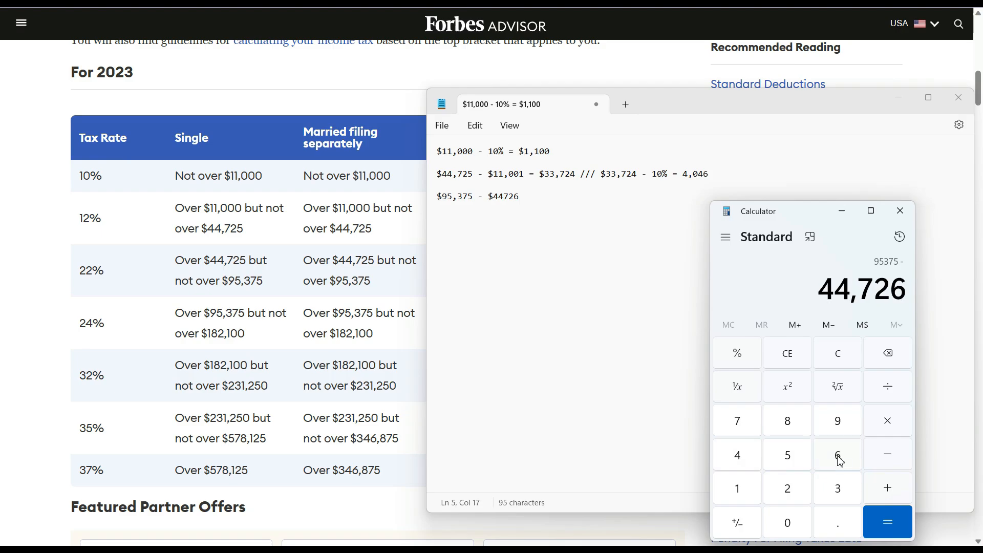
{"action": "left_click", "coordinate": [882, 520]}
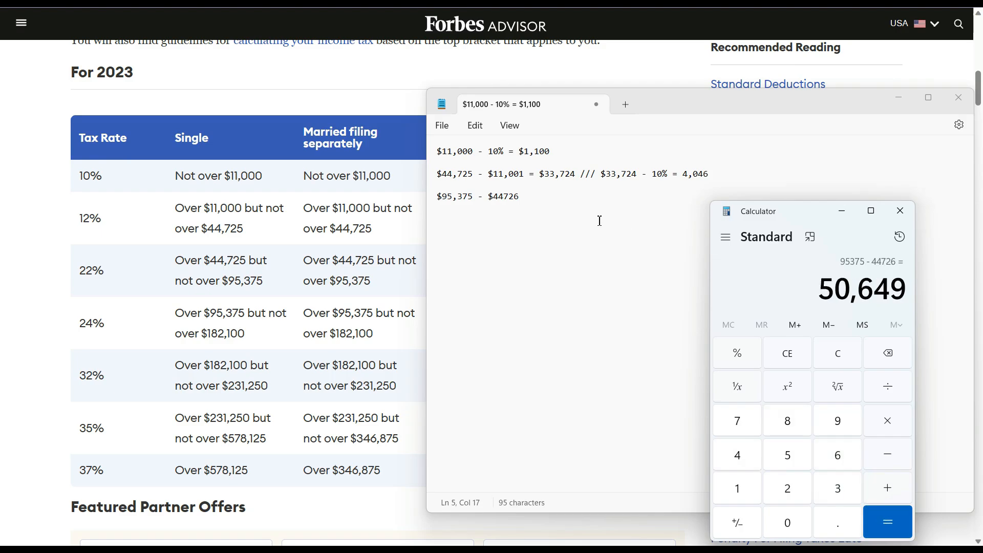
{"action": "left_click", "coordinate": [511, 198]}
- Add the thousands comma to make $44,726 and append '= $50,649' to the 22% bracket line
{"action": "left_click", "coordinate": [505, 197]}
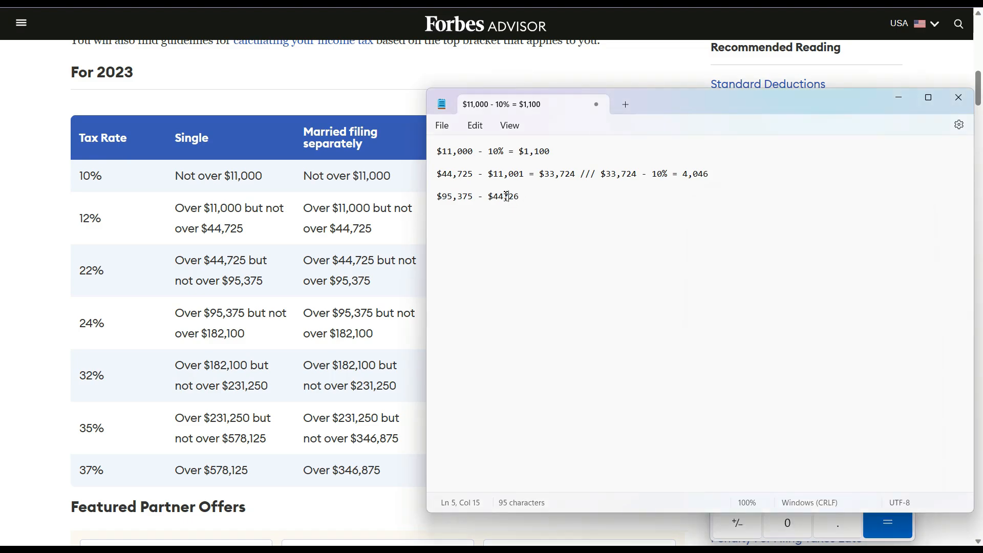
{"action": "type", "text": ","}
{"action": "left_click", "coordinate": [552, 197]}
{"action": "type", "text": "= $50,649"}
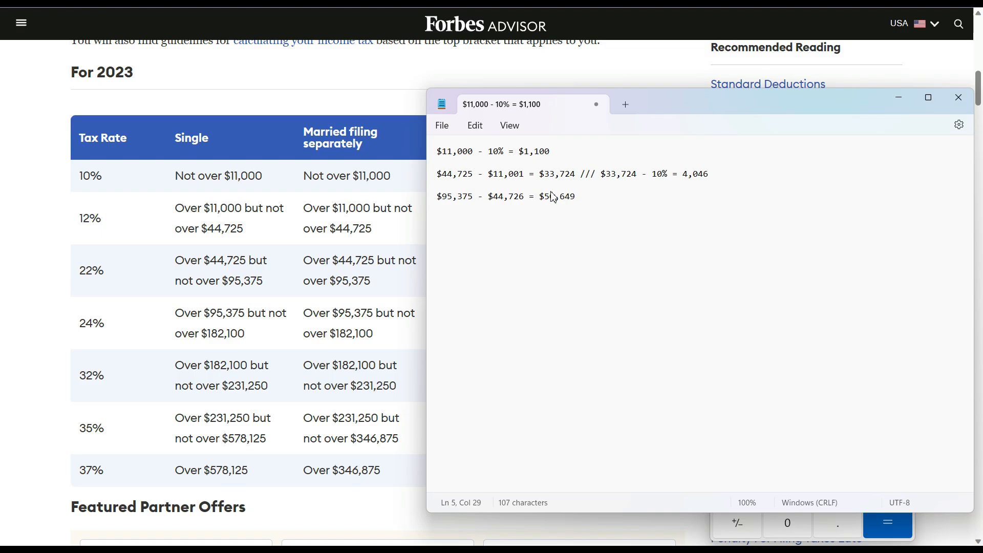
- Continue the line with '/// $50,649 - 22% =', fixing the stray dollar sign after 22
{"action": "type", "text": "///"}
{"action": "type", "text": "$50,649 - 22"}
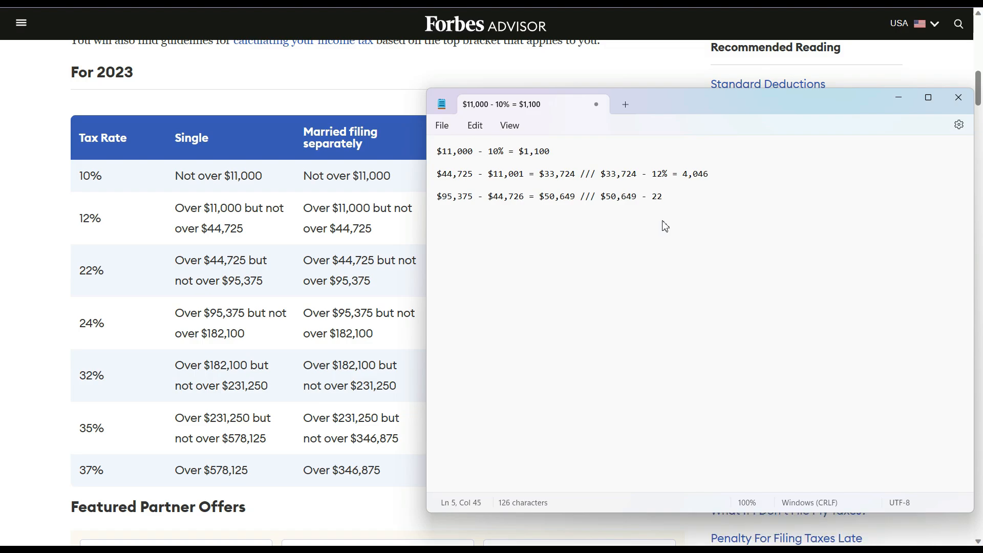
{"action": "type", "text": "$"}
{"action": "key", "text": "BackSpace"}
{"action": "type", "text": "% ="}
- In Bing's Find a value calculator, change 33724 to 50649 and 12 to 22, getting 11142.78
{"action": "key", "text": "alt+Tab"}
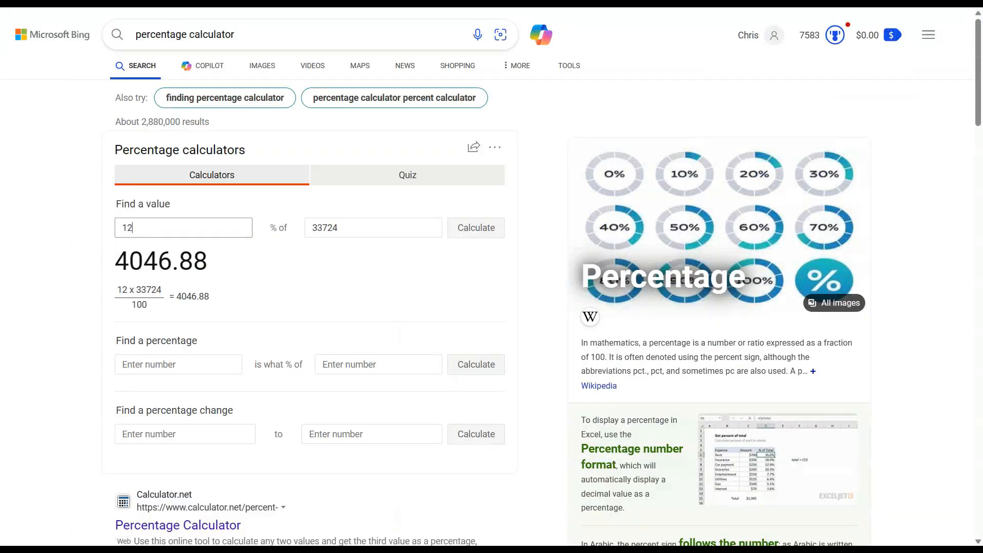
{"action": "left_click", "coordinate": [352, 229]}
{"action": "left_click_drag", "start_coordinate": [351, 229], "coordinate": [253, 244]}
{"action": "type", "text": "5"}
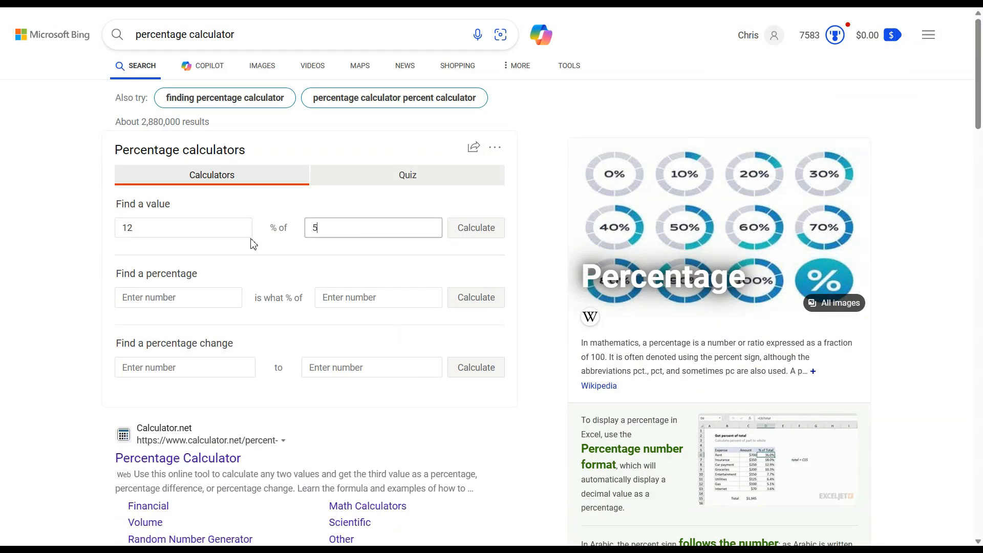
{"action": "type", "text": "0649"}
{"action": "left_click", "coordinate": [204, 234]}
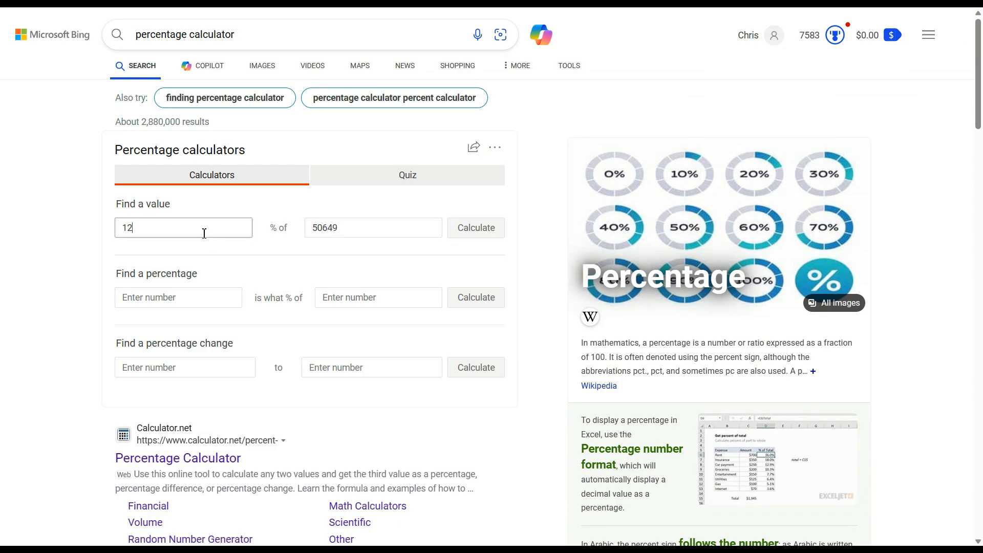
{"action": "key", "text": "BackSpace"}
{"action": "key", "text": "BackSpace"}
{"action": "type", "text": "22"}
{"action": "left_click", "coordinate": [476, 228]}
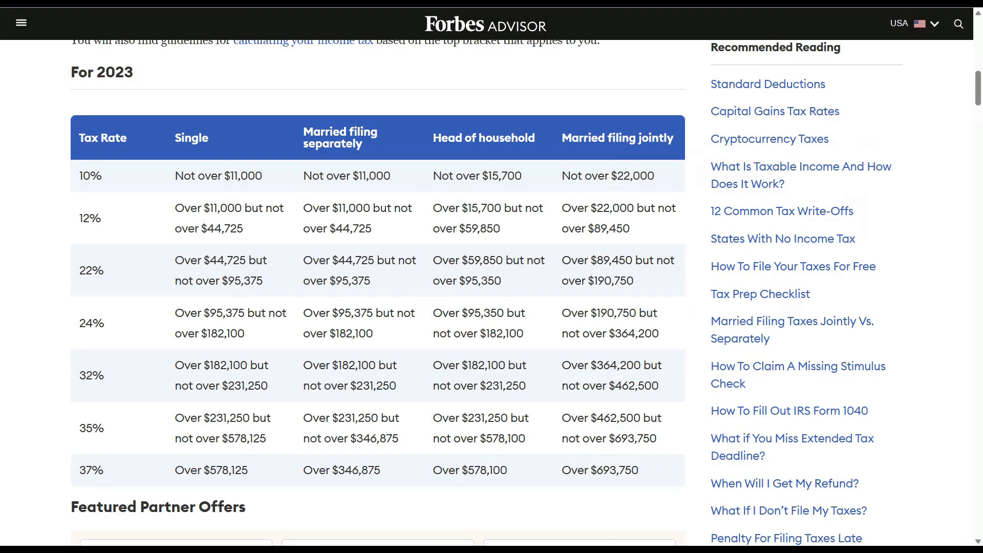
- Enter 11,142 after '22% =' and put dollar signs before 4,046 and 11,142
{"action": "left_click", "coordinate": [662, 550]}
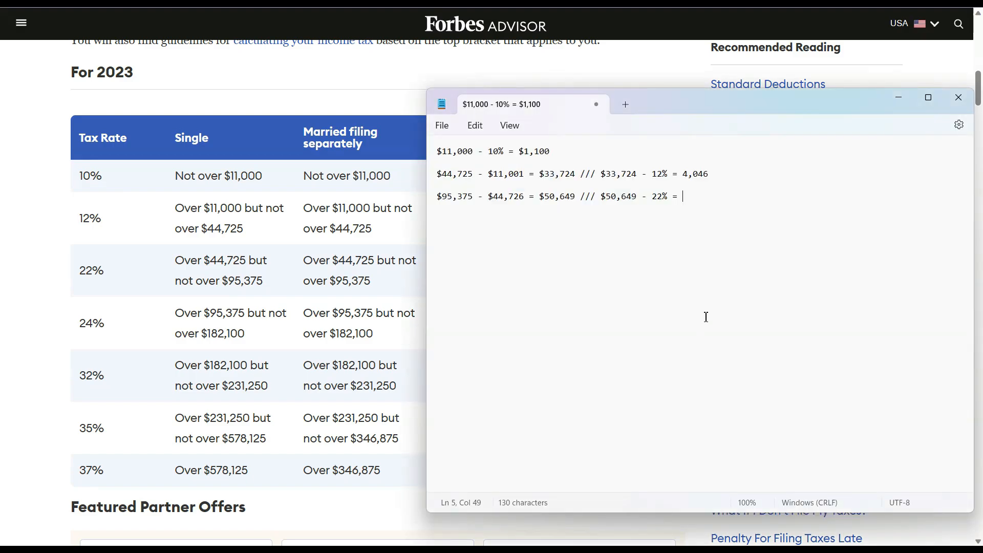
{"action": "type", "text": "11,142"}
{"action": "left_click", "coordinate": [685, 177]}
{"action": "type", "text": "$"}
{"action": "left_click", "coordinate": [685, 200]}
{"action": "type", "text": "$"}
- Start a new Notepad line, glance at the TaxAct W-2 wages, and return to the Forbes bracket table
{"action": "left_click", "coordinate": [737, 200]}
{"action": "key", "text": "Return"}
{"action": "key", "text": "Return"}
{"action": "left_click", "coordinate": [123, 2]}
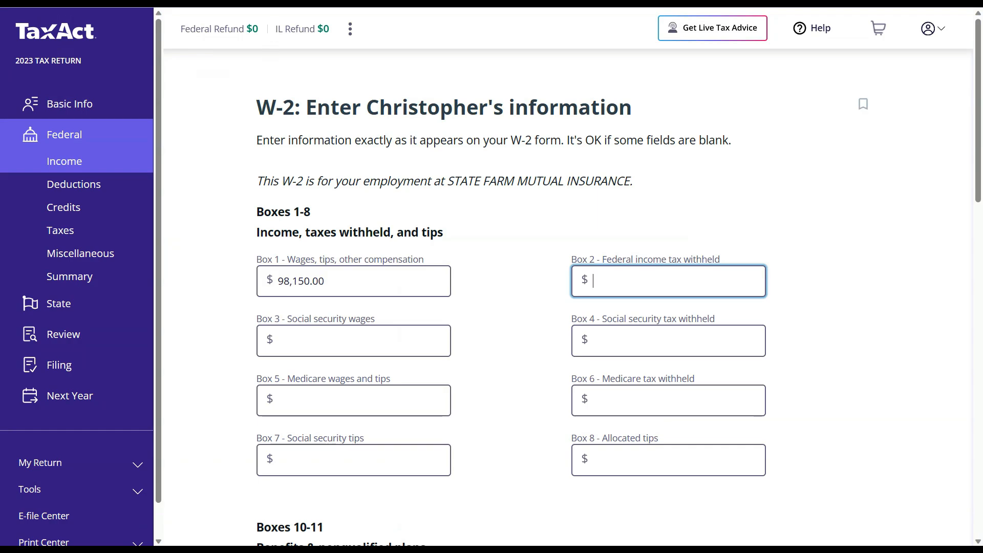
{"action": "left_click", "coordinate": [246, 2]}
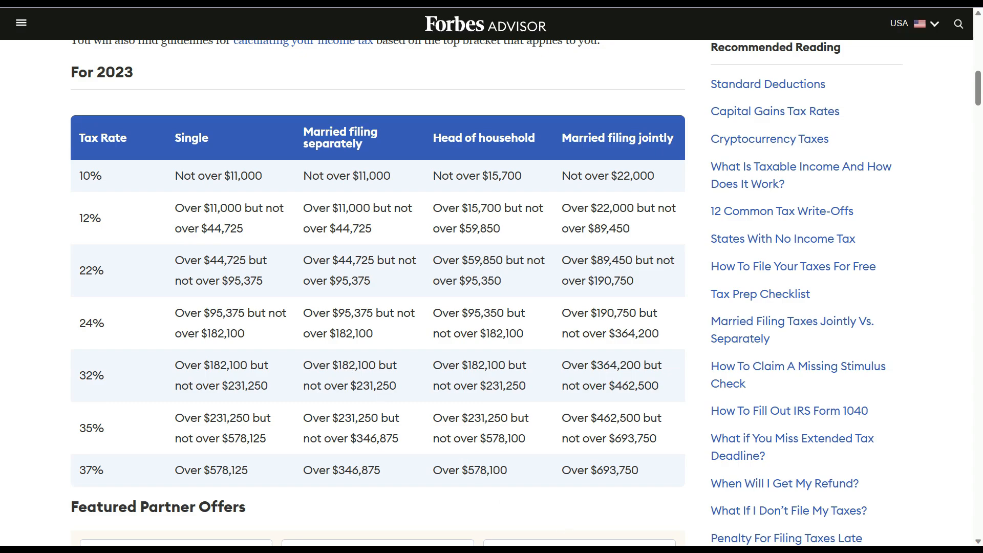
- Type '$98,150 - $95,376' on a new Notepad line for the 24% bracket
{"action": "key", "text": "alt+Tab"}
{"action": "key", "text": "alt+Tab"}
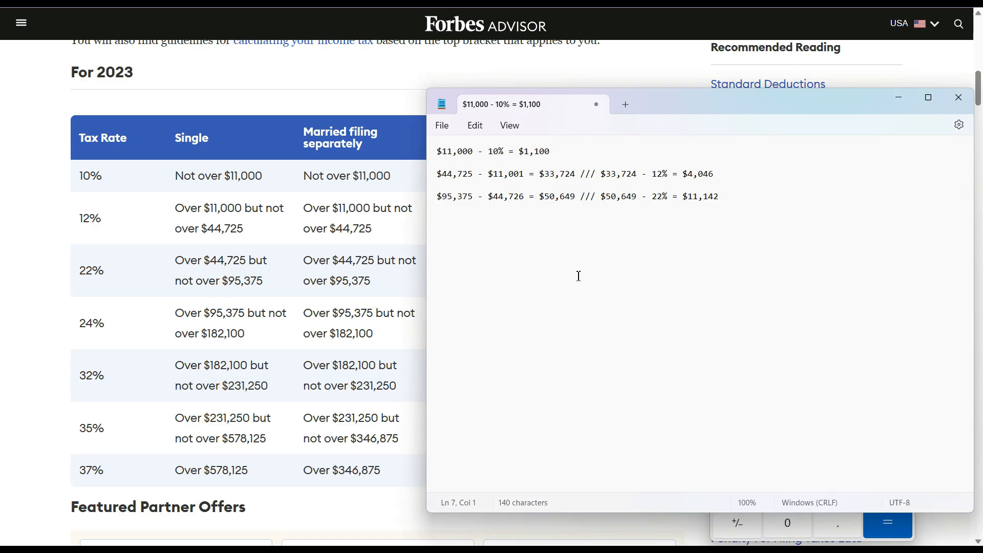
{"action": "type", "text": "$98,150"}
{"action": "type", "text": "- $95,376"}
- Clear Windows Calculator and enter 98,150
{"action": "left_click", "coordinate": [710, 527]}
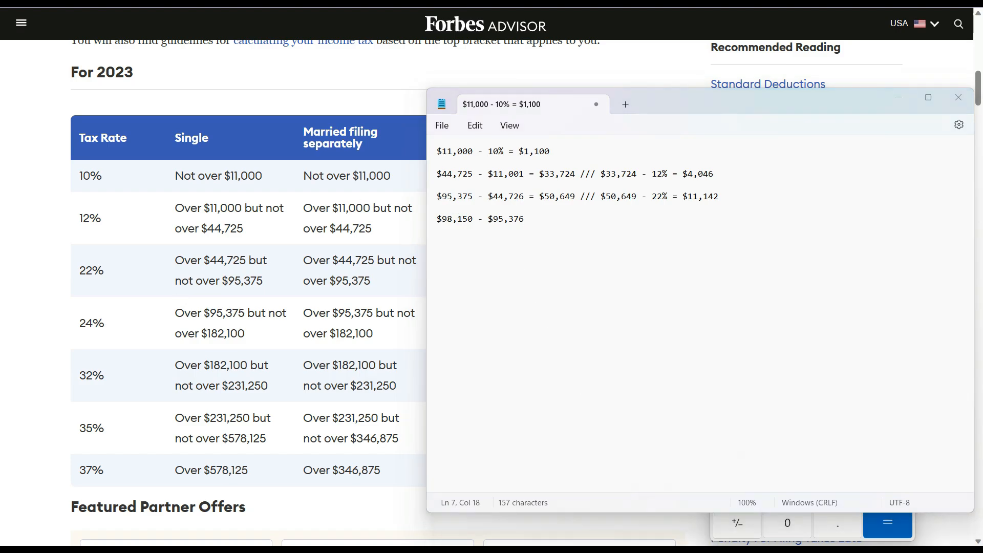
{"action": "left_click", "coordinate": [836, 365]}
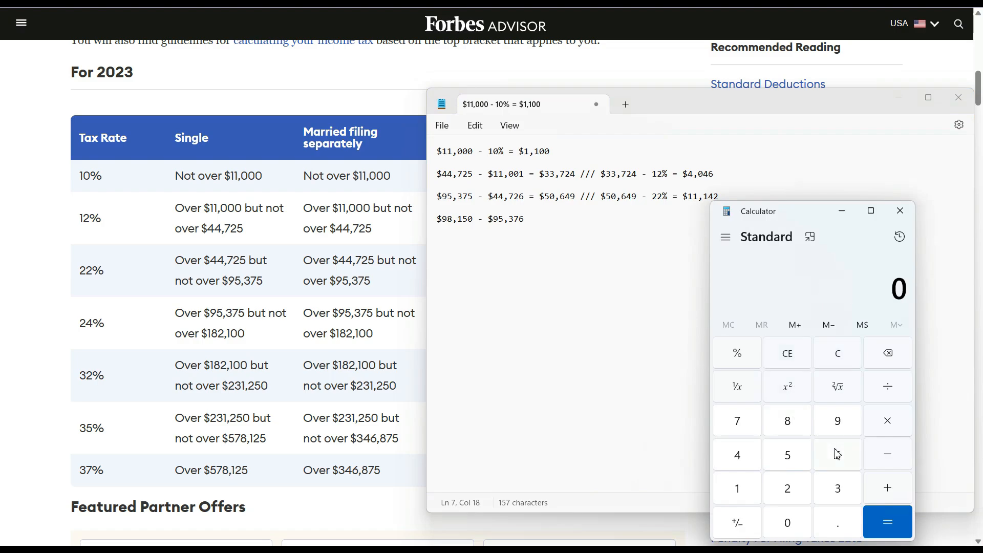
{"action": "left_click", "coordinate": [840, 427]}
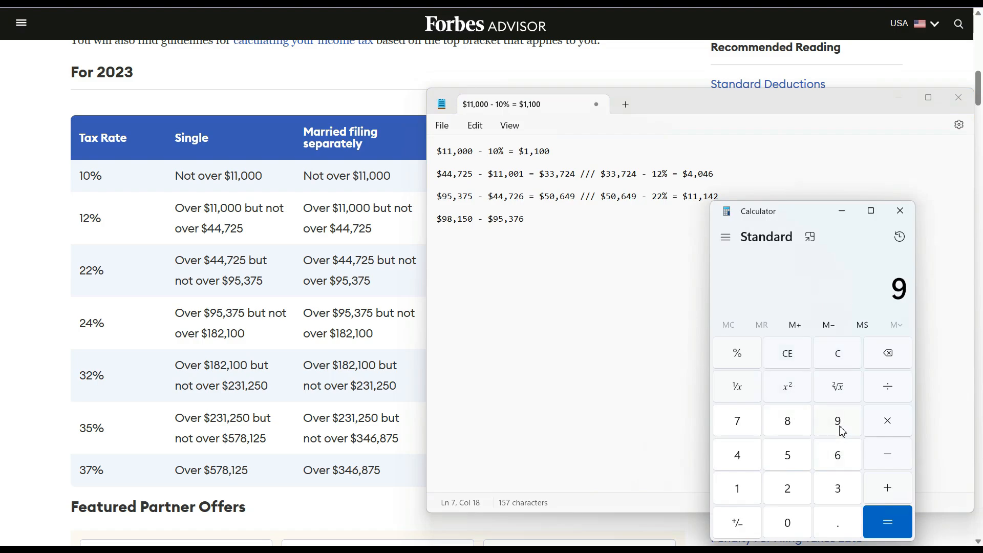
{"action": "left_click", "coordinate": [792, 430]}
{"action": "left_click", "coordinate": [742, 488]}
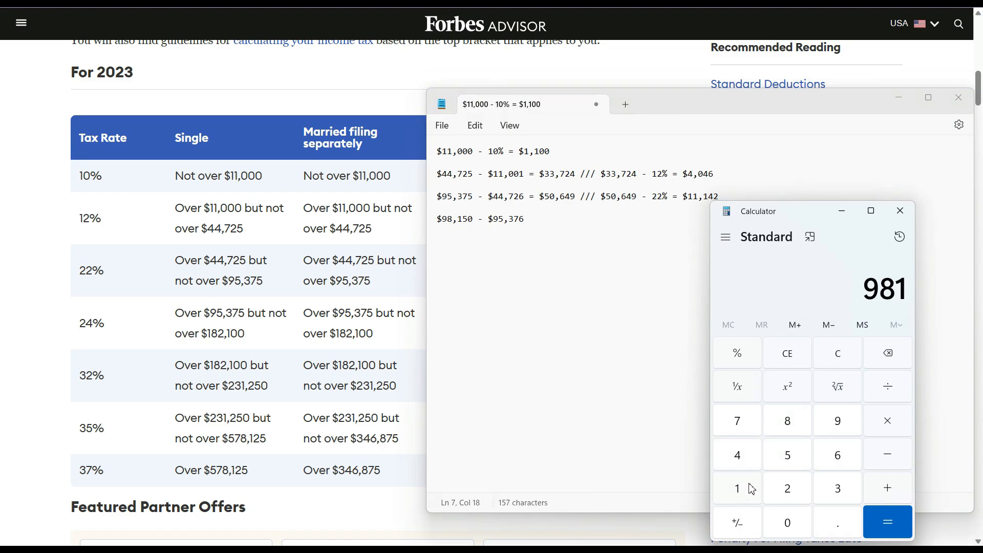
{"action": "left_click", "coordinate": [787, 456]}
{"action": "left_click", "coordinate": [787, 522]}
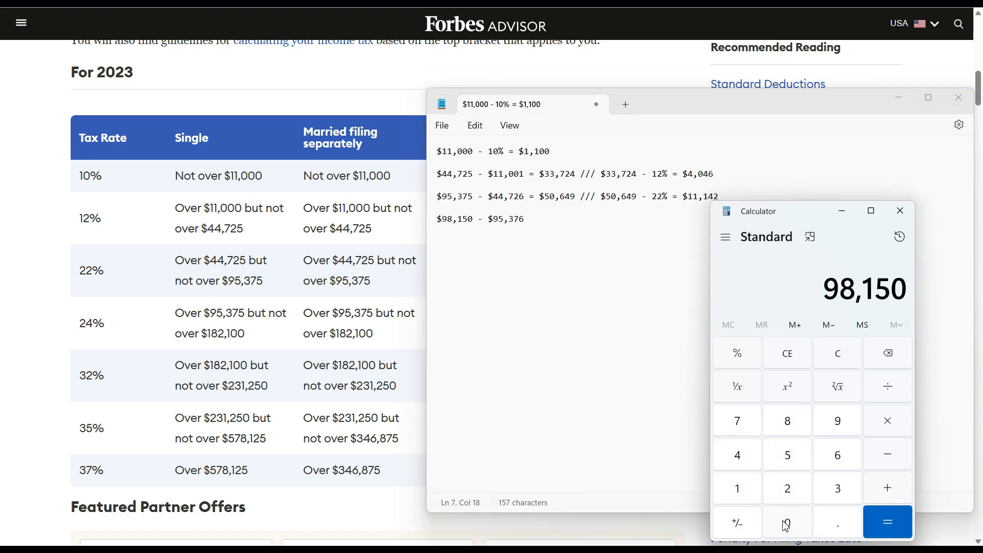
- Subtract 95,376 to get 2,774, then append '= $2,774 /// $2,774 -' to the Notepad line
{"action": "left_click", "coordinate": [893, 460]}
{"action": "left_click", "coordinate": [838, 426]}
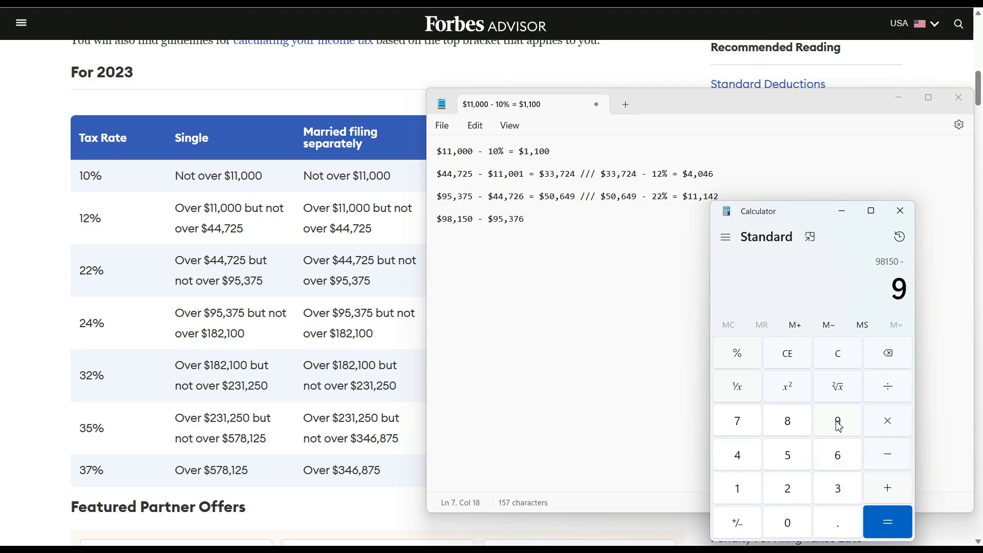
{"action": "left_click", "coordinate": [795, 462]}
{"action": "left_click", "coordinate": [837, 490]}
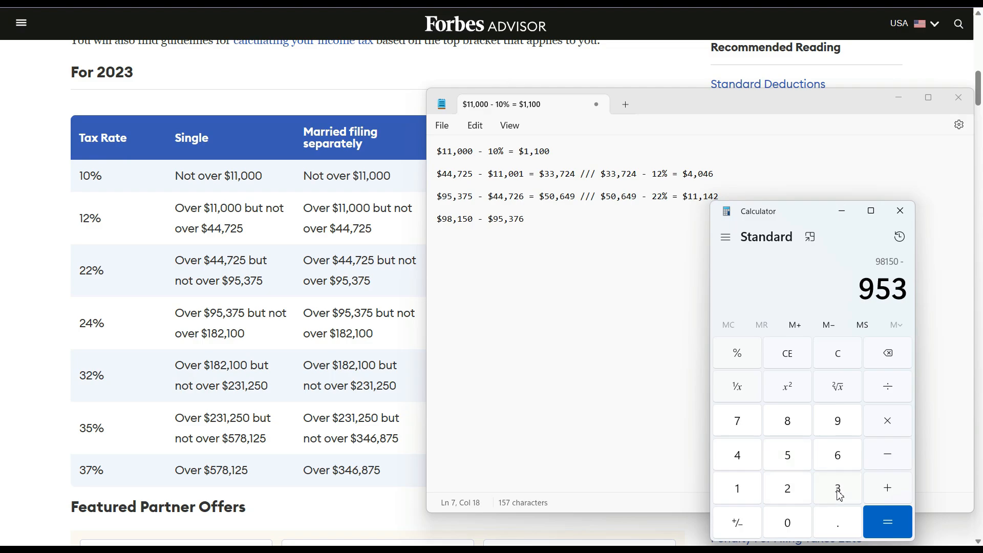
{"action": "left_click", "coordinate": [737, 423]}
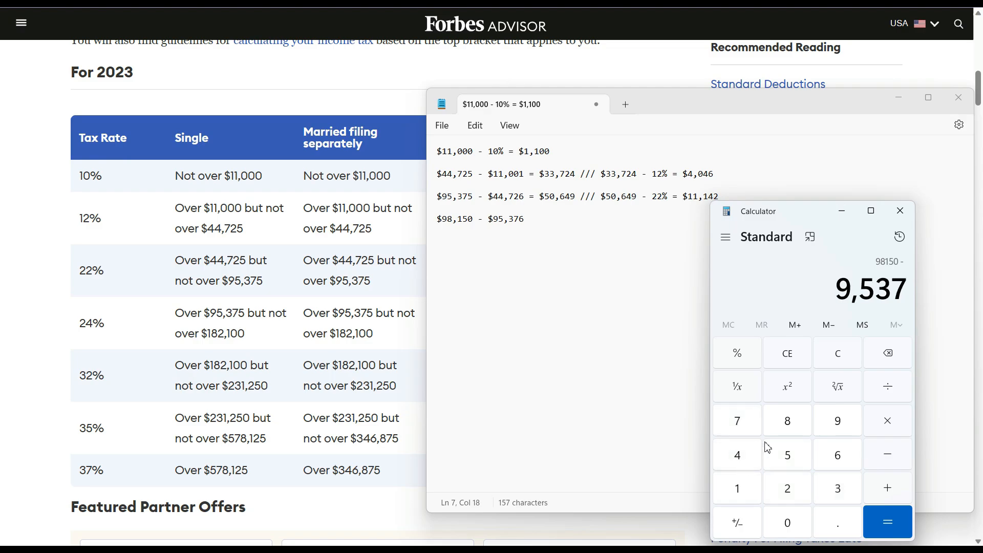
{"action": "left_click", "coordinate": [845, 466]}
{"action": "left_click", "coordinate": [897, 521]}
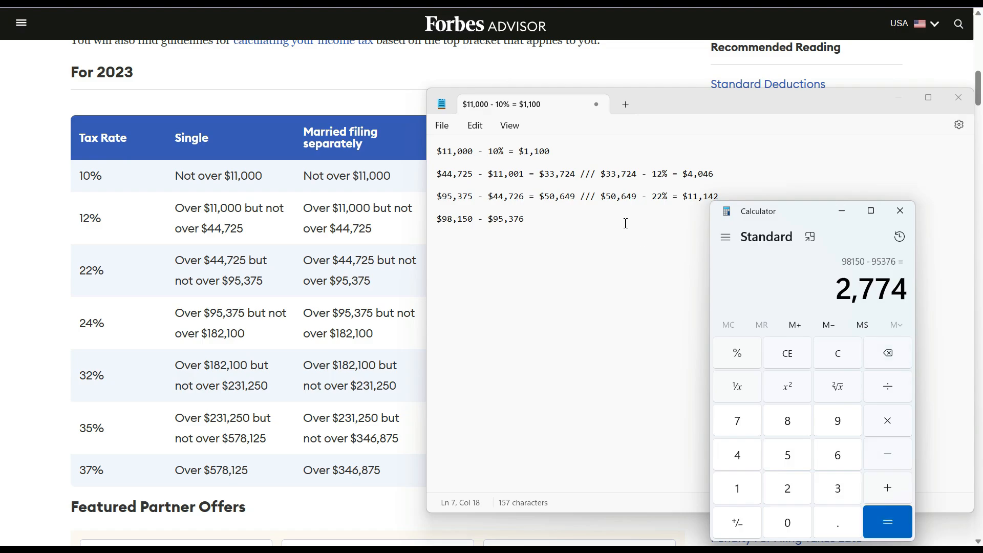
{"action": "left_click", "coordinate": [569, 221]}
{"action": "type", "text": "="}
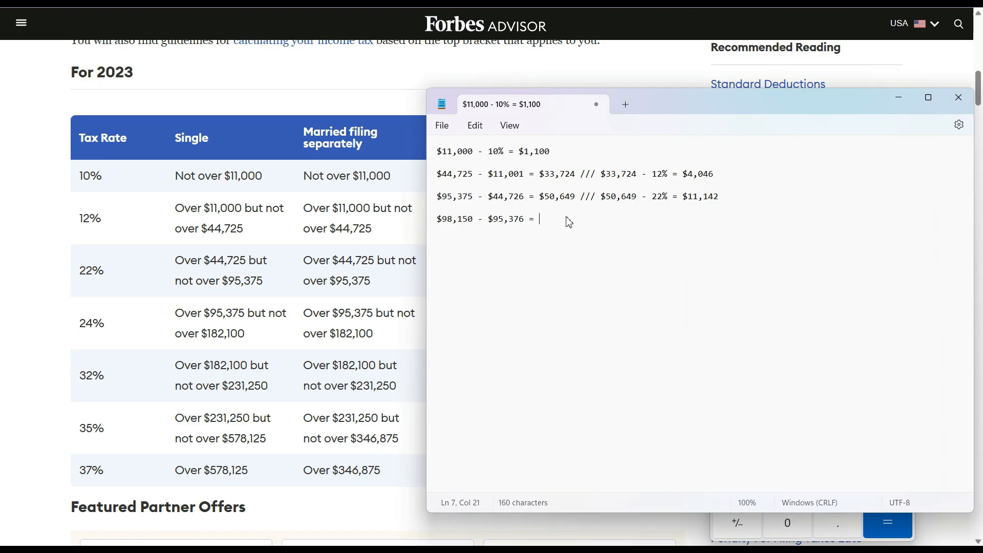
{"action": "type", "text": " $2,774 /// $2,774 -"}
- Finish the 24% bracket line with '24% =' after '$2,774 -'
{"action": "type", "text": "24% ="}
- In Bing's percentage calculator, change 50649 to 2774 and 22 to 24, getting 665.76
{"action": "left_click", "coordinate": [573, 2]}
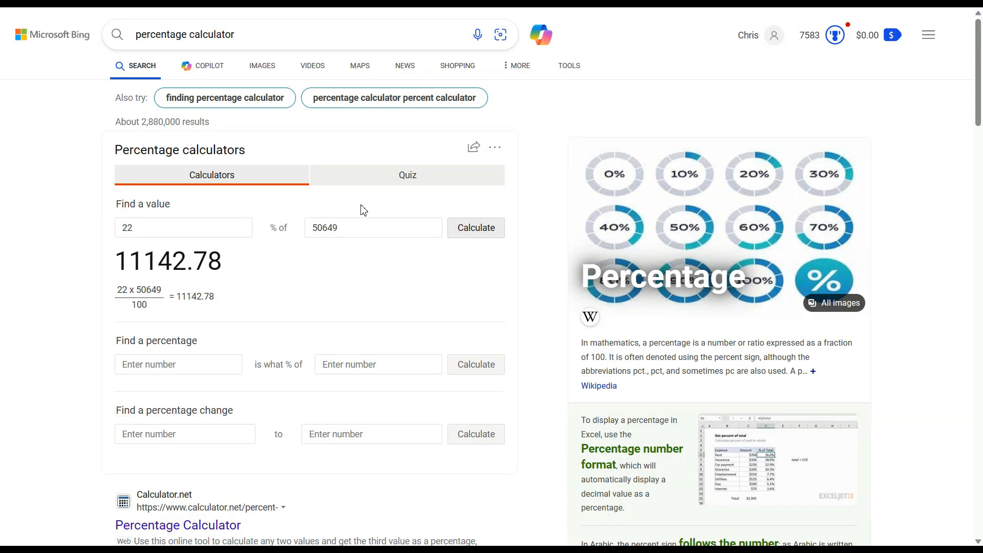
{"action": "double_click", "coordinate": [344, 226]}
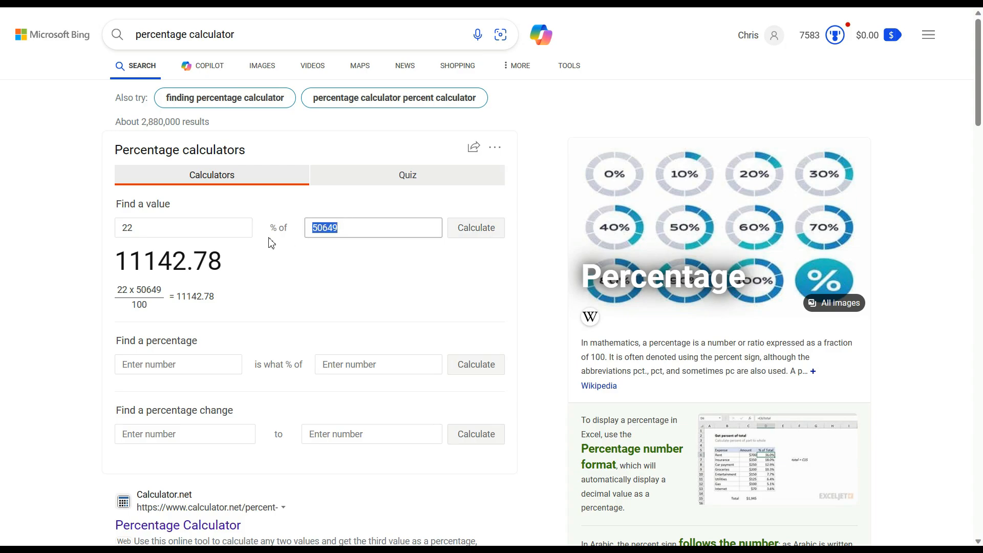
{"action": "type", "text": "277"}
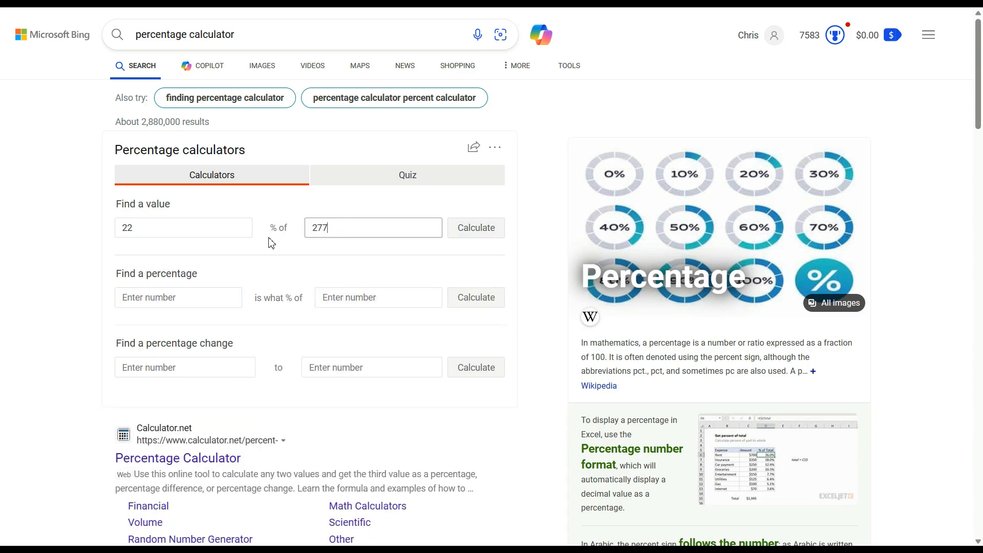
{"action": "type", "text": "4"}
{"action": "double_click", "coordinate": [216, 231]}
{"action": "type", "text": "24"}
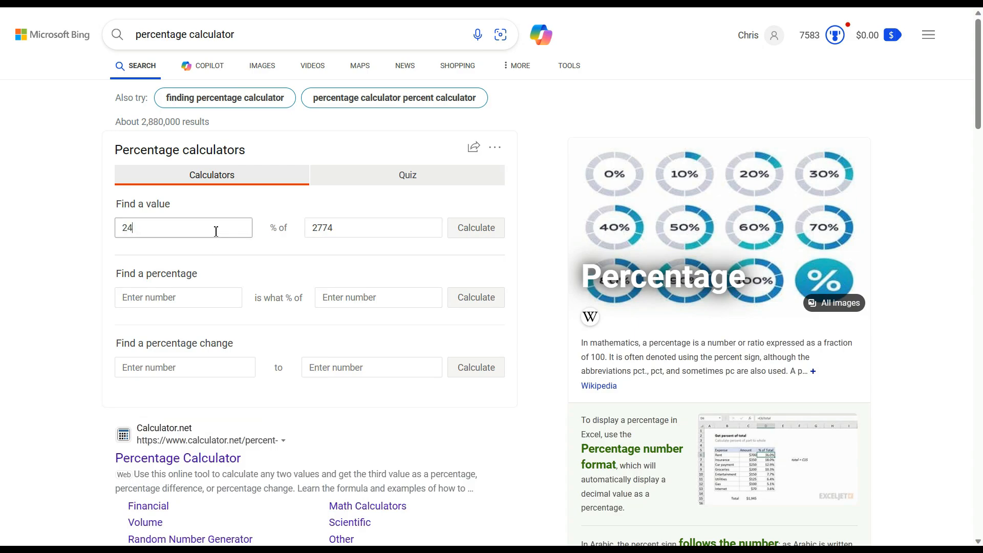
{"action": "left_click", "coordinate": [480, 238]}
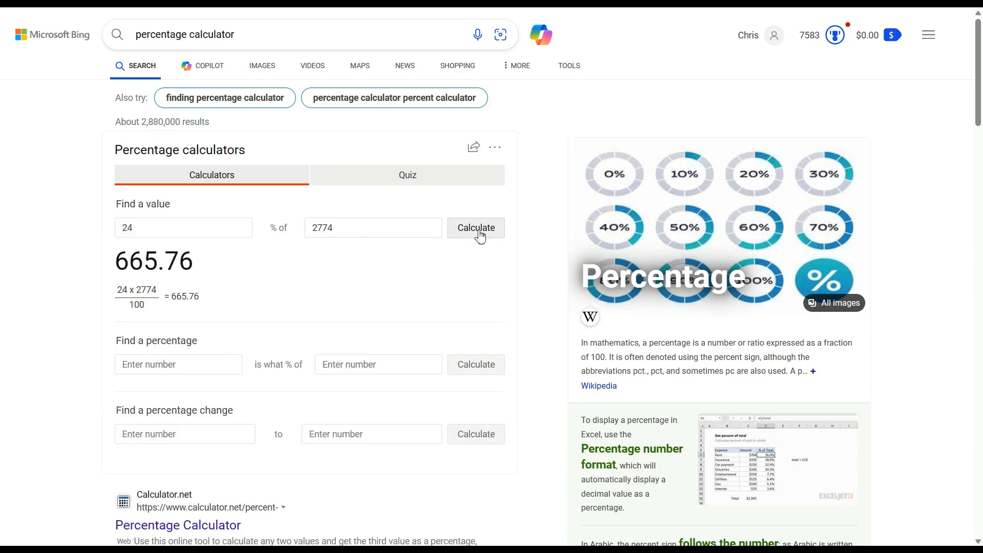
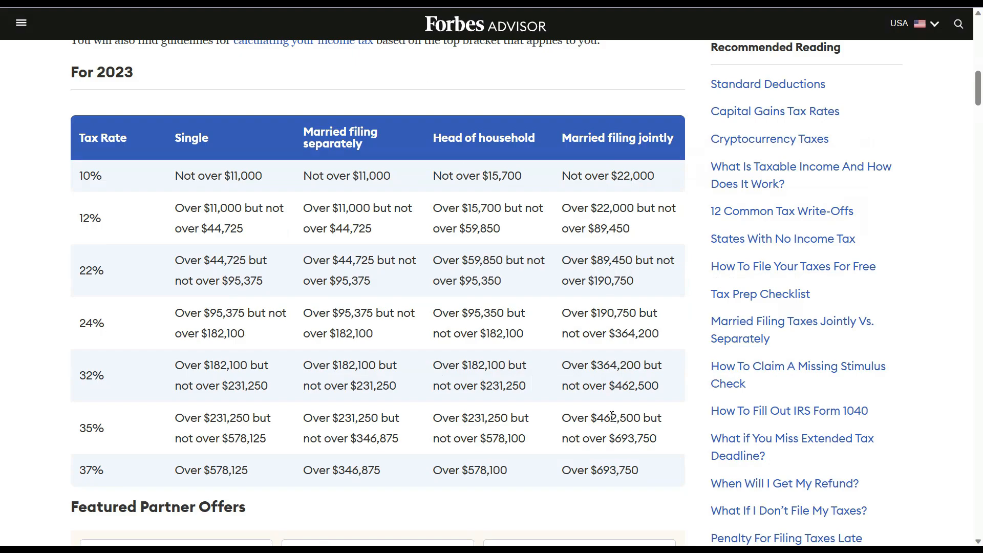
- Complete the 24% bracket line with '$665' and add an 'ADD THEM UP' note below the calculations
{"action": "left_click", "coordinate": [662, 550]}
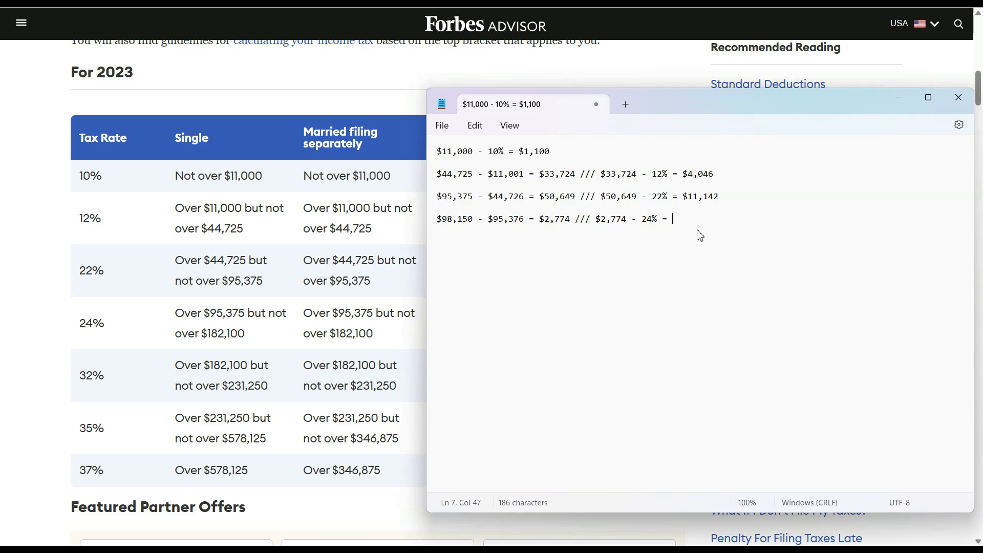
{"action": "type", "text": "$665"}
{"action": "left_click", "coordinate": [699, 266]}
{"action": "key", "text": "BackSpace"}
{"action": "type", "text": "ADD THEM UP"}
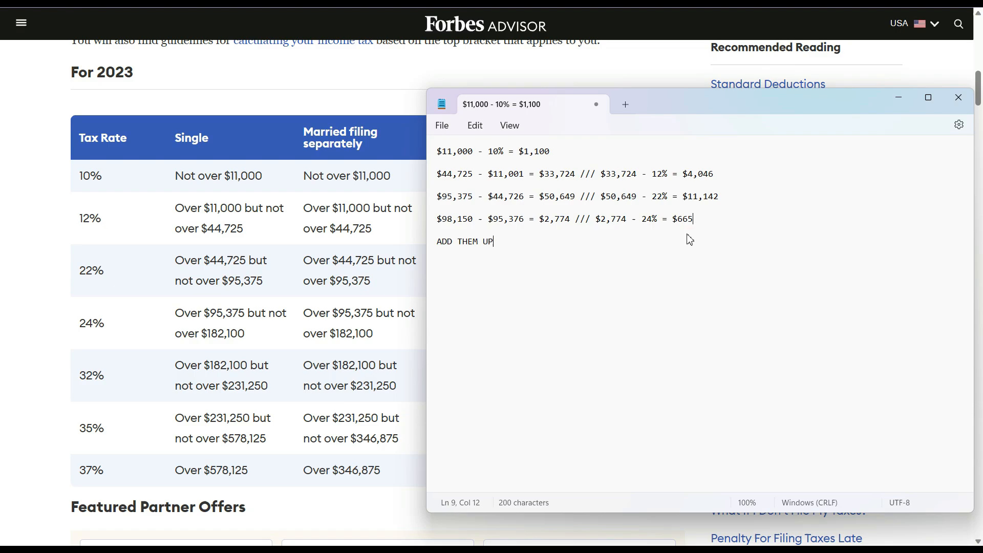
{"action": "left_click", "coordinate": [727, 234]}
{"action": "key", "text": "super+Down"}
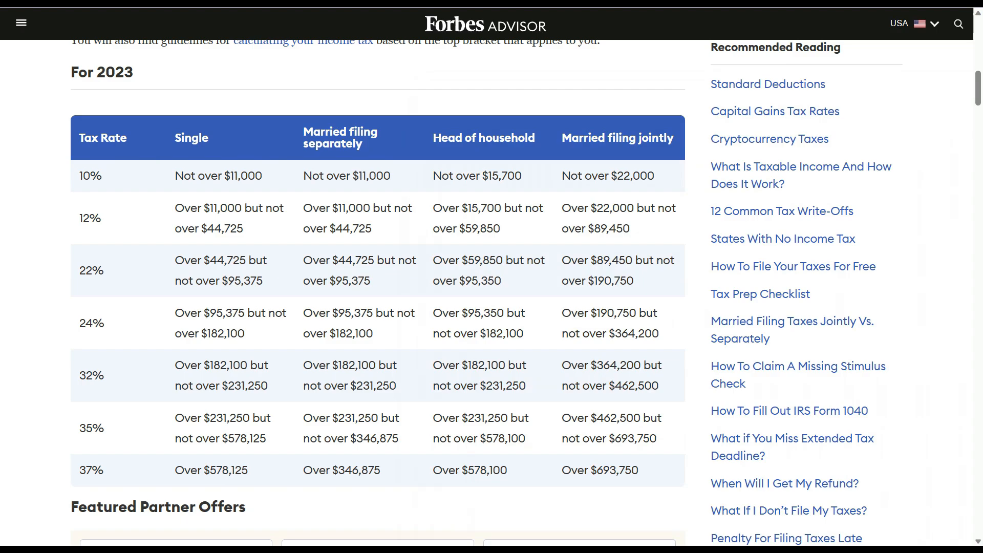
{"action": "left_click", "coordinate": [614, 550]}
- In Calculator, clear the old result and add 1,100 and 4,046, giving 5,146
{"action": "left_click", "coordinate": [640, 550]}
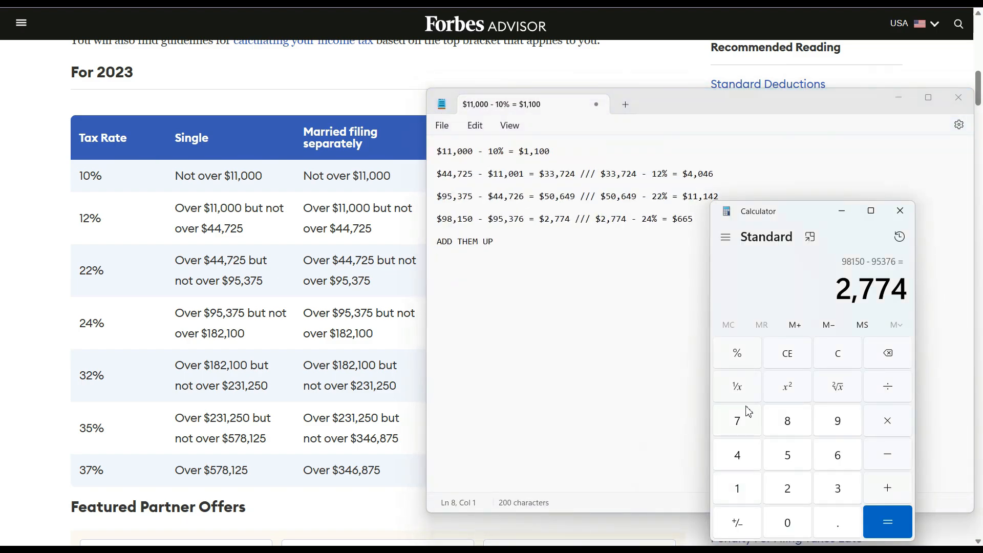
{"action": "left_click", "coordinate": [786, 355]}
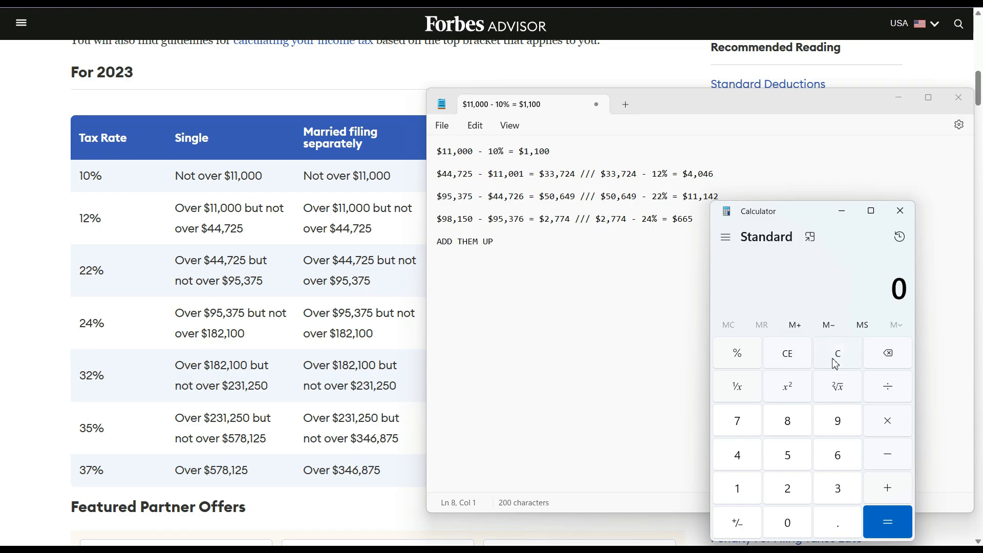
{"action": "left_click", "coordinate": [742, 489]}
{"action": "left_click", "coordinate": [742, 489]}
{"action": "left_click", "coordinate": [788, 523]}
{"action": "left_click", "coordinate": [789, 523]}
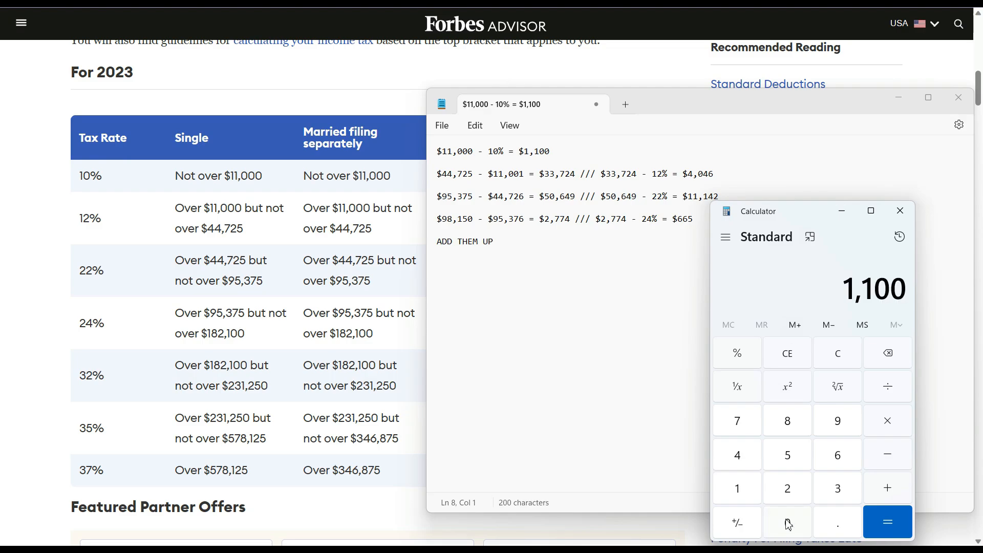
{"action": "left_click", "coordinate": [889, 490]}
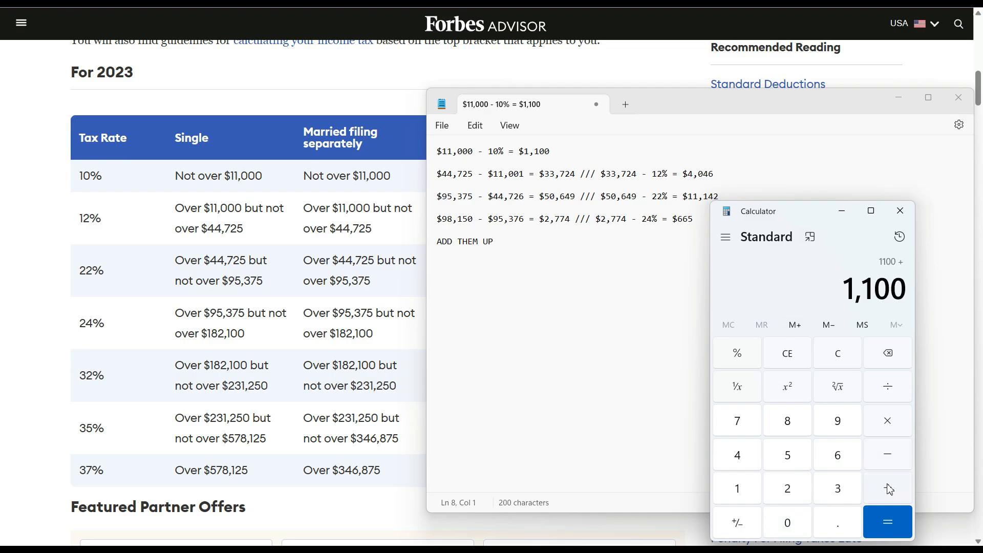
{"action": "left_click", "coordinate": [751, 461]}
{"action": "left_click", "coordinate": [786, 522]}
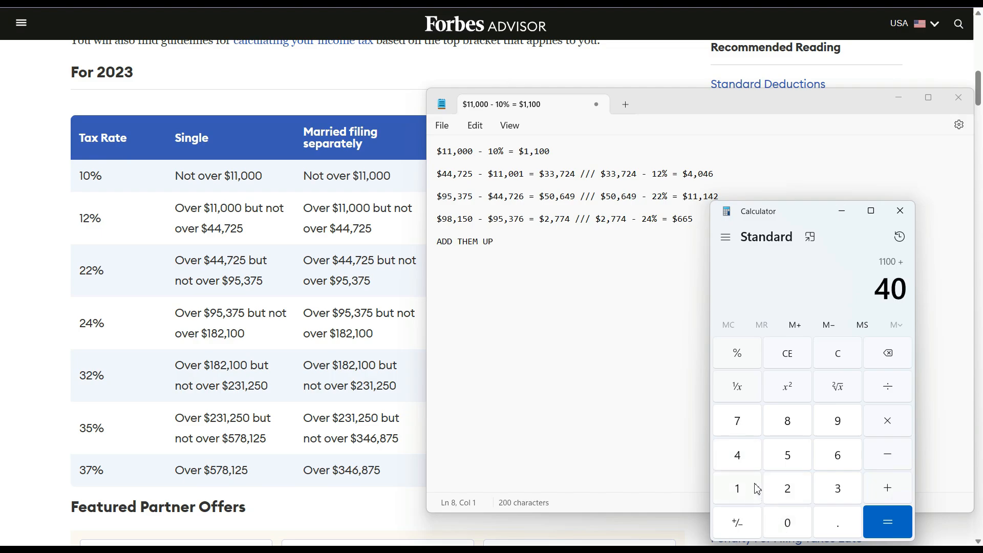
{"action": "left_click", "coordinate": [742, 465]}
{"action": "left_click", "coordinate": [837, 455]}
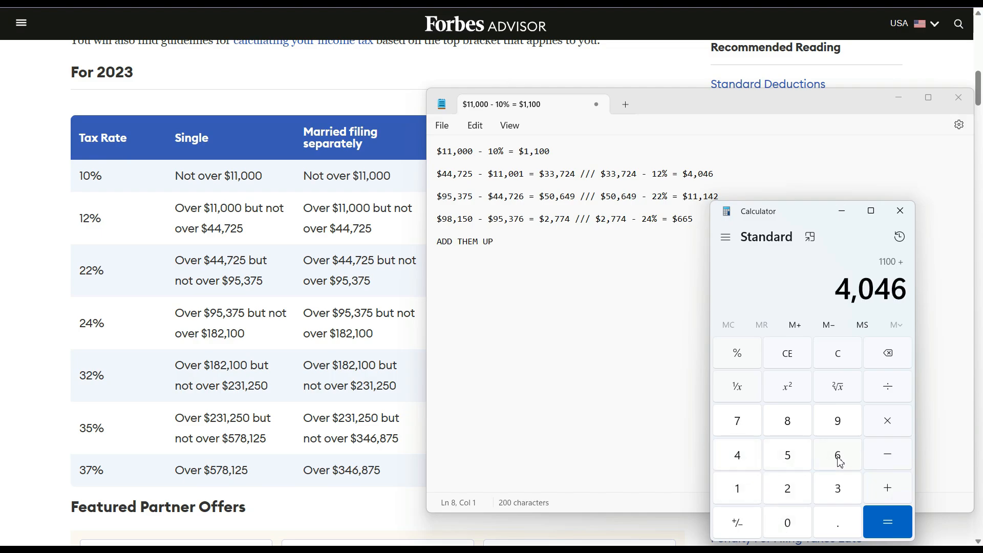
{"action": "left_click", "coordinate": [895, 496]}
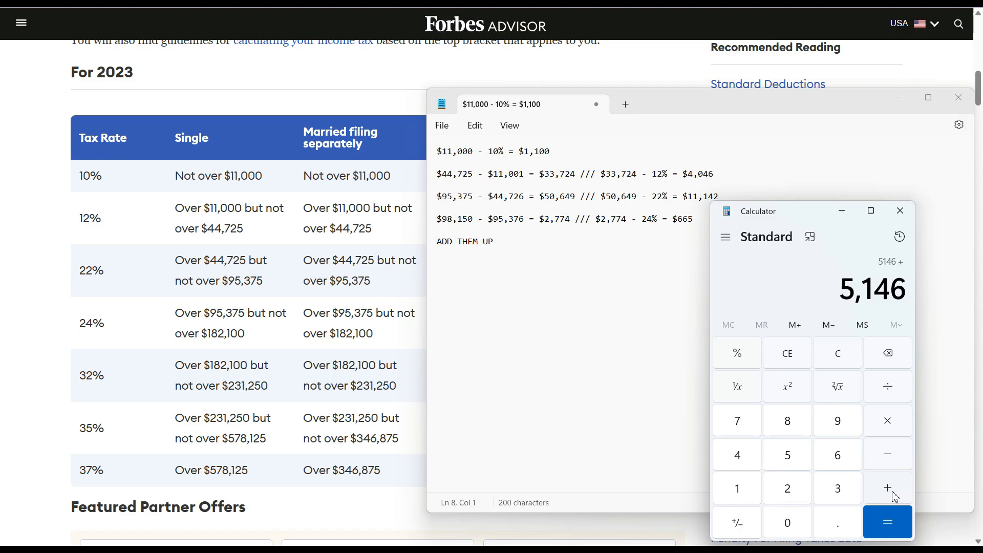
- Add 11,142 and 665 for a bracket tax total of 16,953
{"action": "left_click", "coordinate": [739, 495]}
{"action": "left_click", "coordinate": [739, 496]}
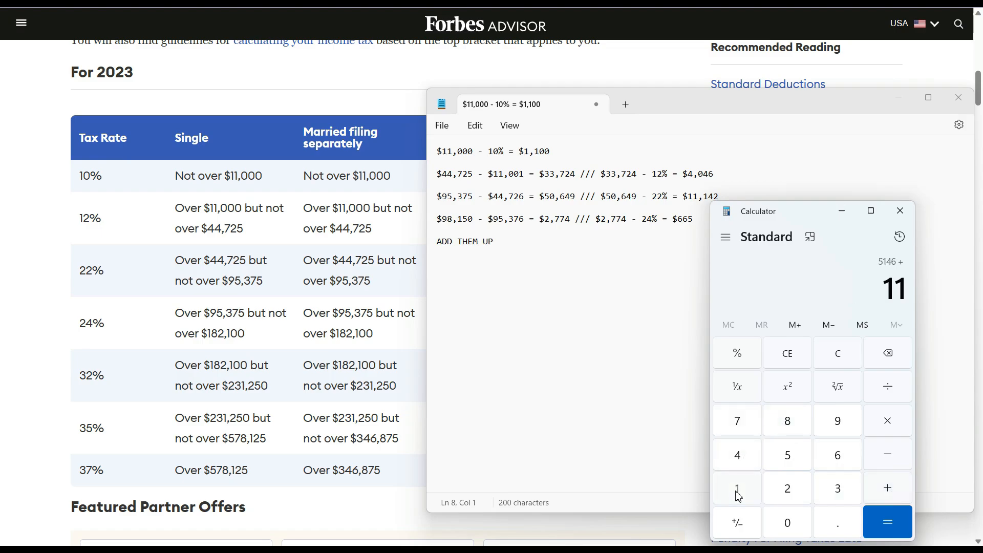
{"action": "left_click", "coordinate": [739, 495]}
{"action": "left_click", "coordinate": [745, 457]}
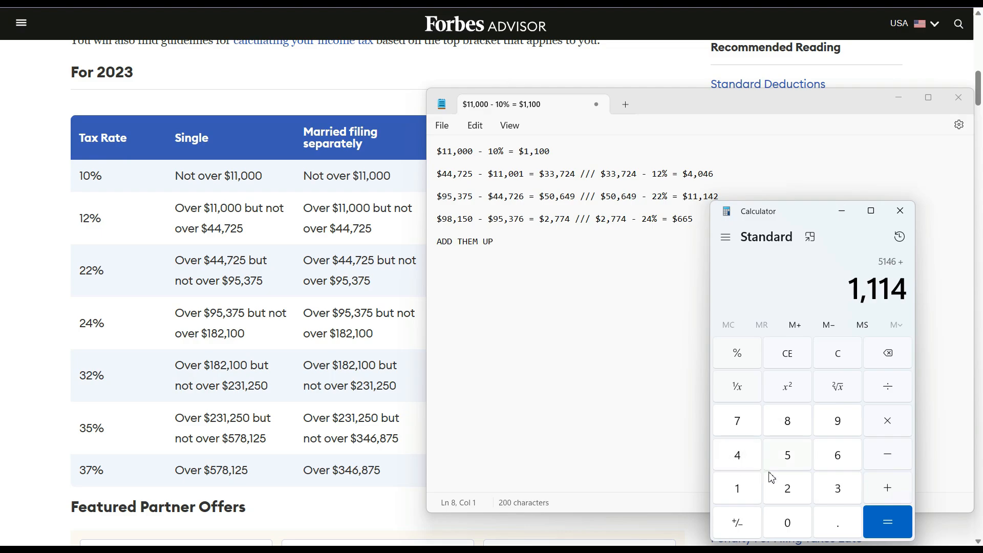
{"action": "left_click", "coordinate": [789, 495]}
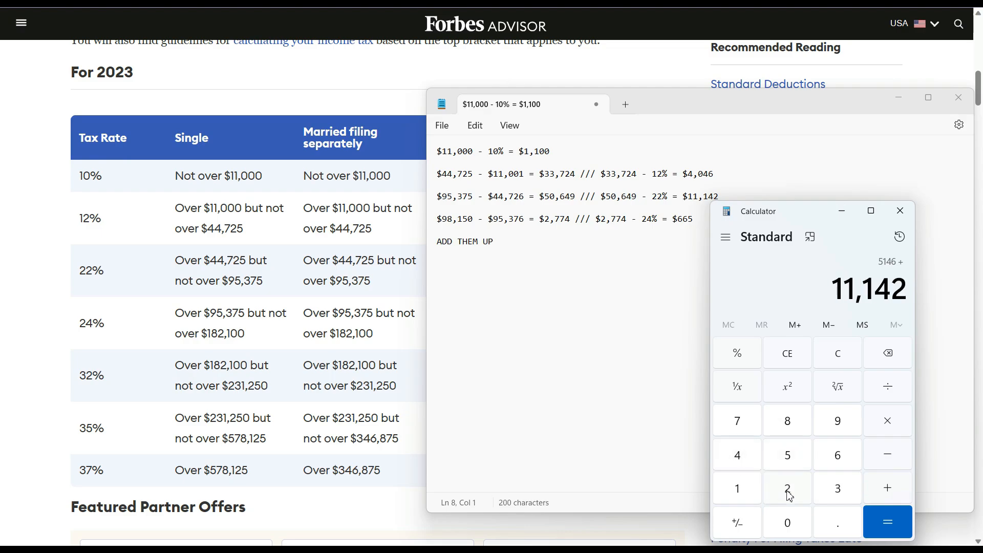
{"action": "left_click", "coordinate": [885, 491]}
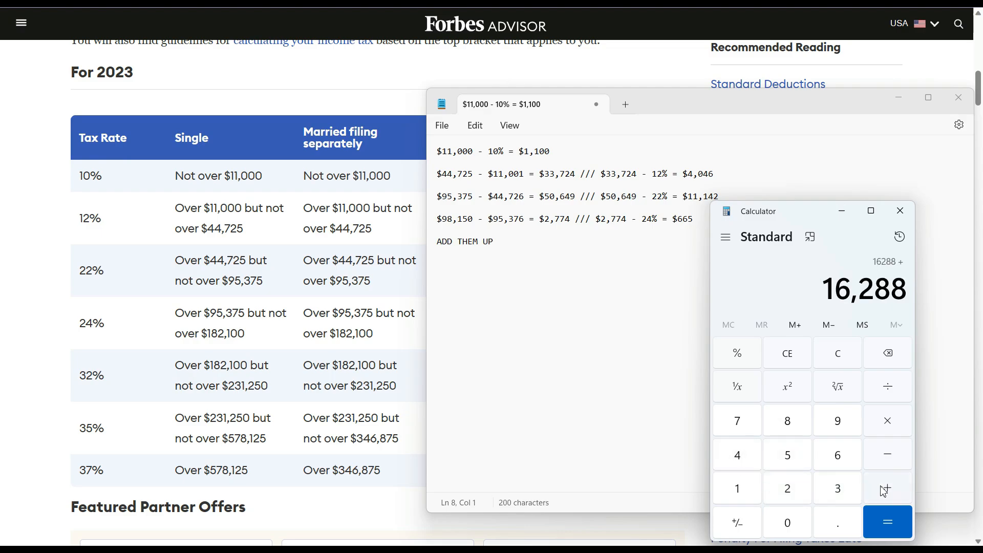
{"action": "double_click", "coordinate": [842, 464]}
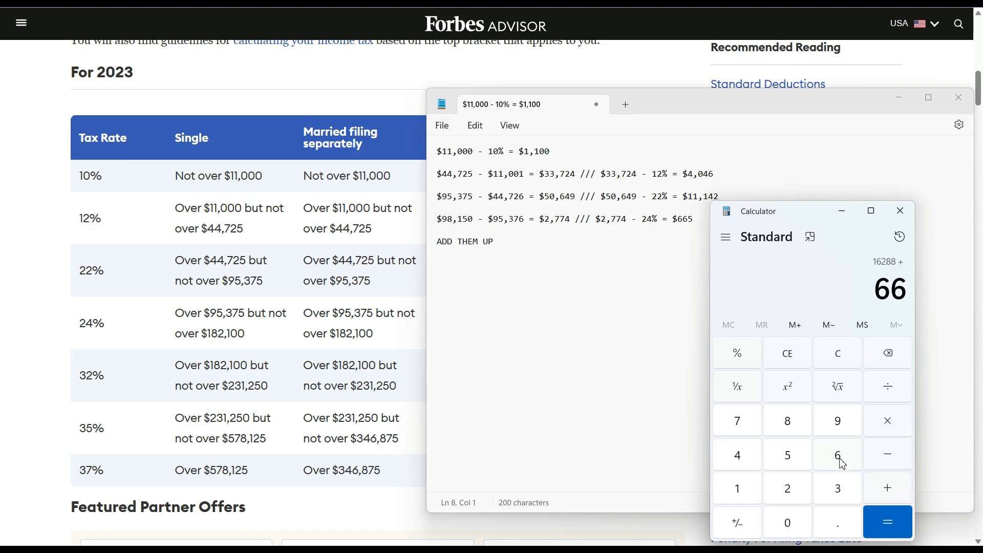
{"action": "left_click", "coordinate": [797, 464]}
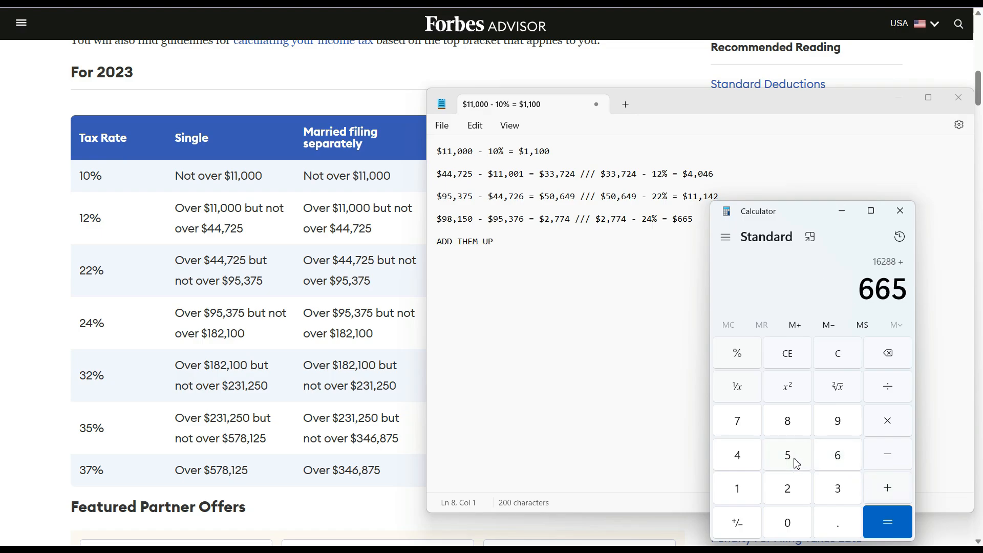
{"action": "left_click", "coordinate": [884, 522]}
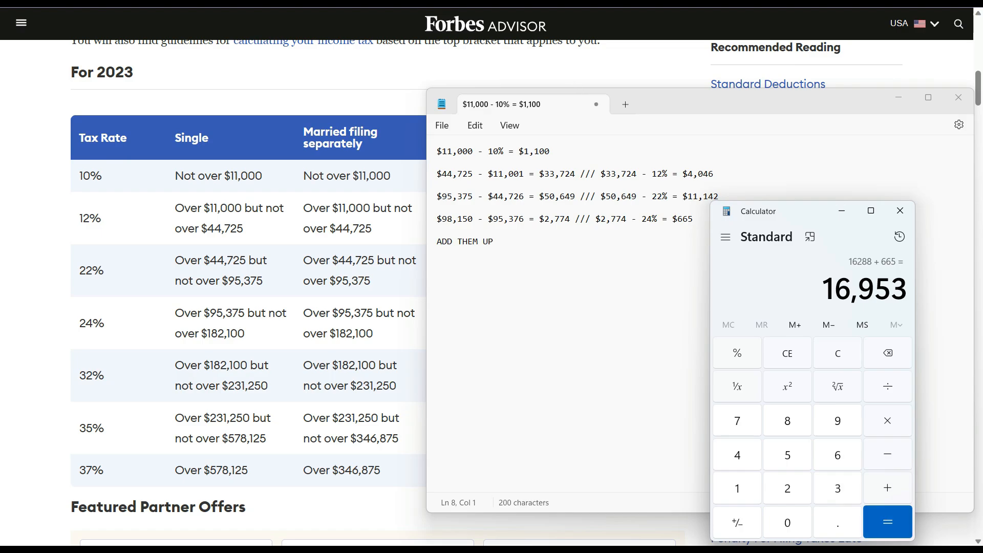
{"action": "key", "text": "alt+Tab"}
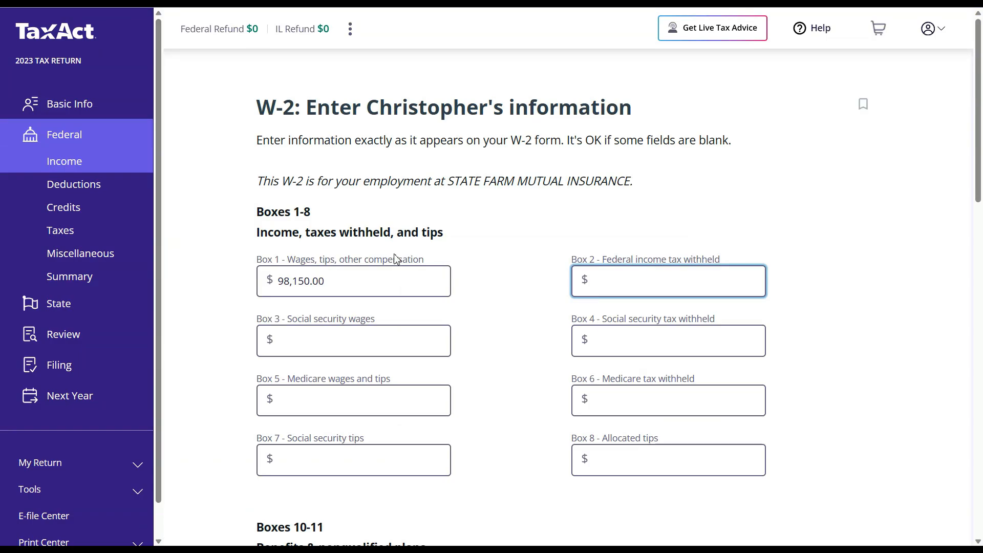
- Enter 16,953 as Box 2 federal withholding and 93,410 in Boxes 3 and 5
{"action": "type", "text": "16953"}
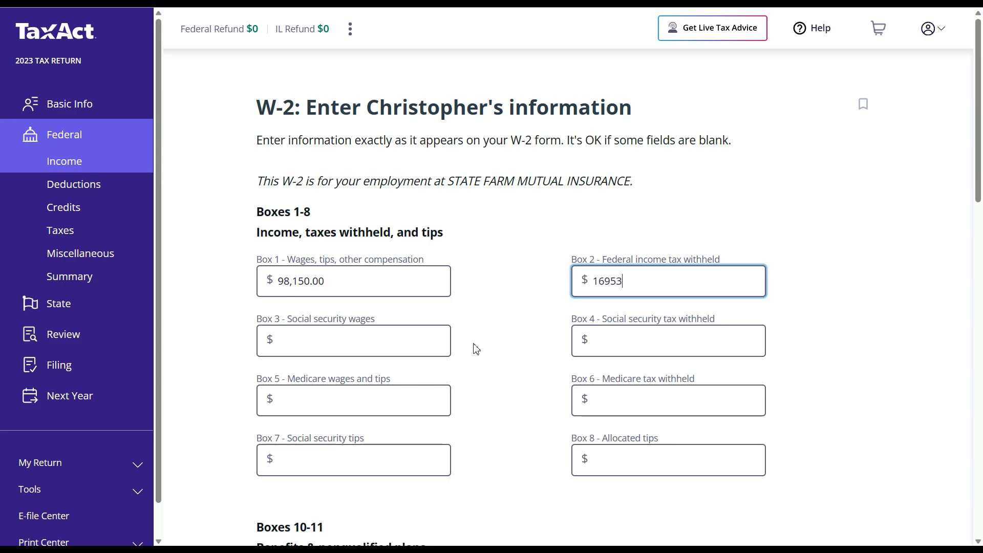
{"action": "left_click", "coordinate": [539, 283]}
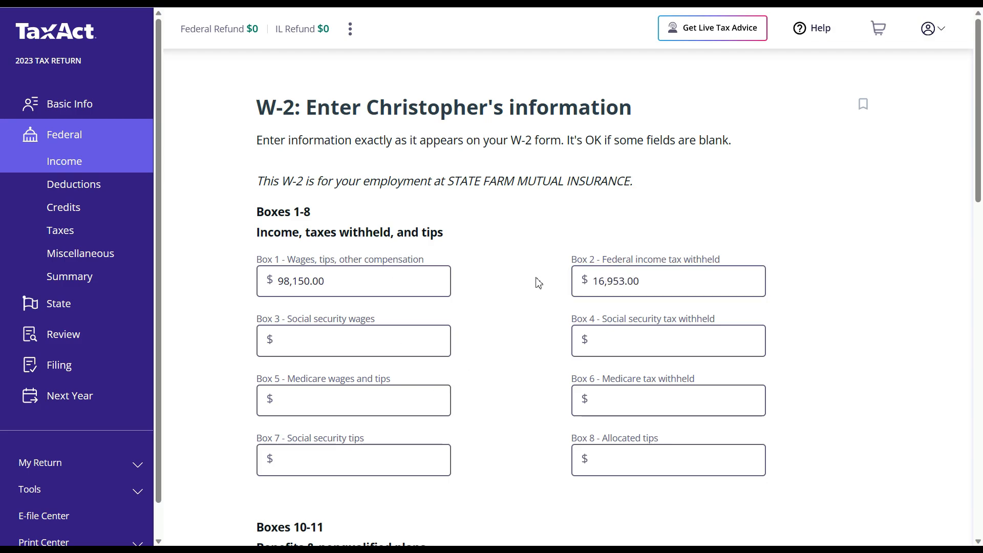
{"action": "left_click", "coordinate": [353, 342]}
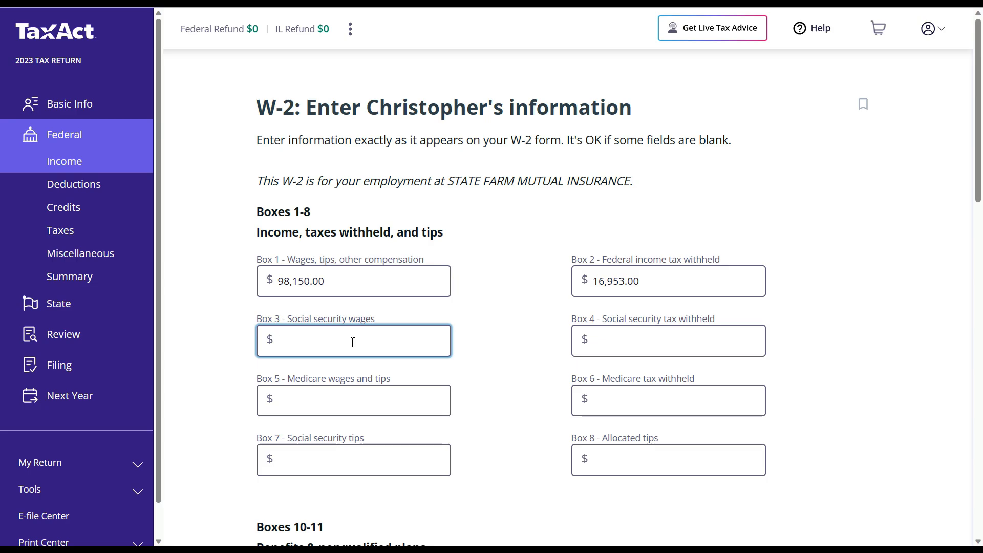
{"action": "type", "text": "93"}
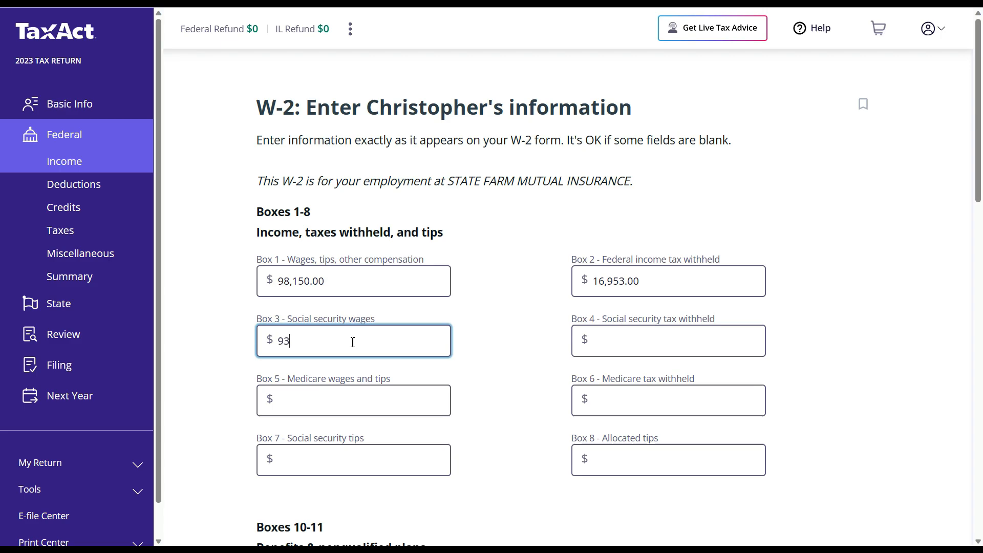
{"action": "type", "text": "410"}
{"action": "left_click", "coordinate": [489, 340]}
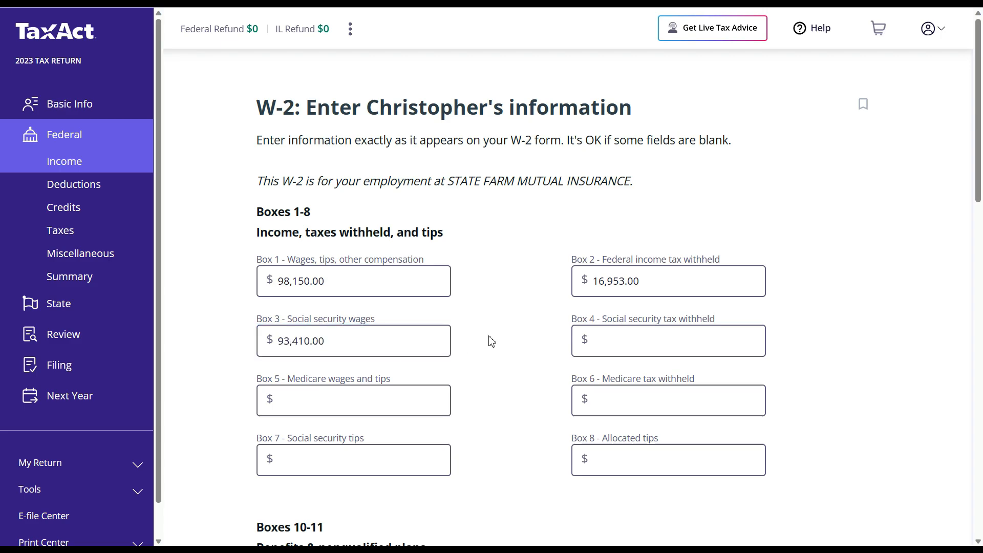
{"action": "left_click", "coordinate": [399, 399]}
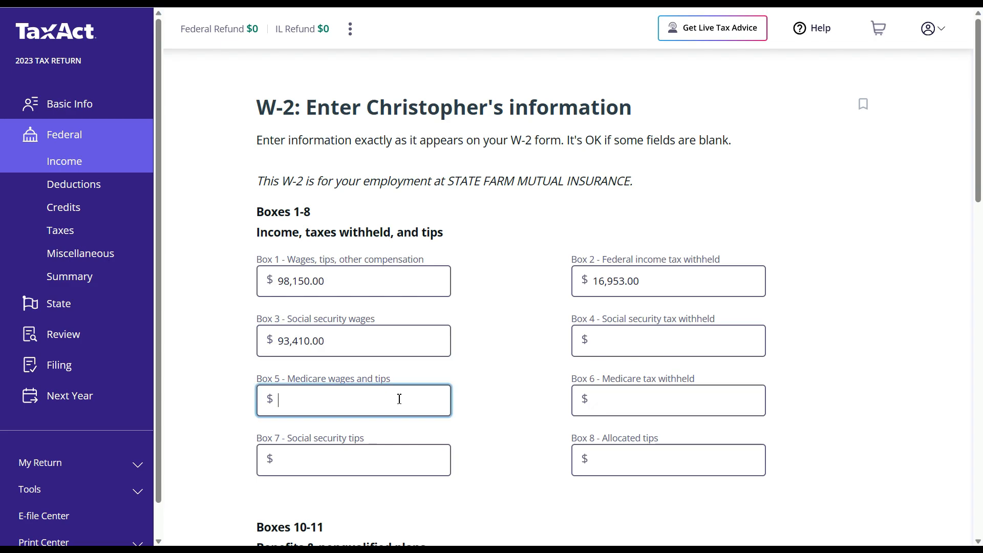
{"action": "type", "text": "934"}
{"action": "type", "text": "0"}
{"action": "left_click", "coordinate": [512, 400]}
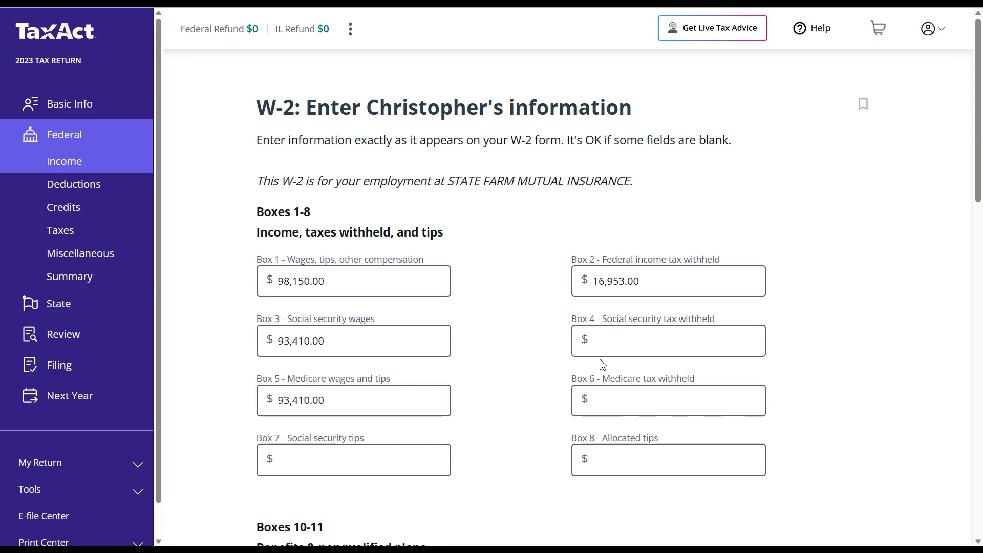
{"action": "left_click", "coordinate": [631, 344]}
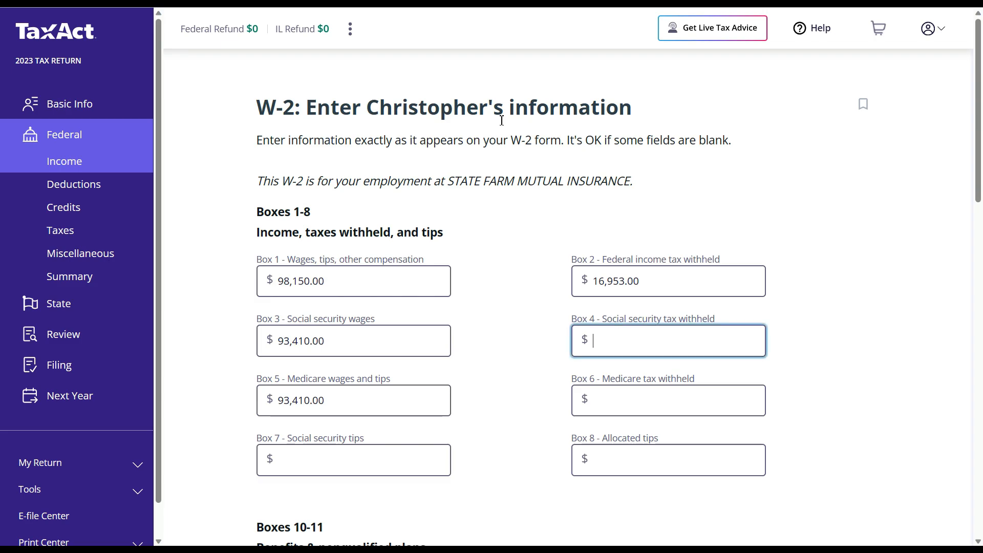
{"action": "left_click", "coordinate": [444, 2]}
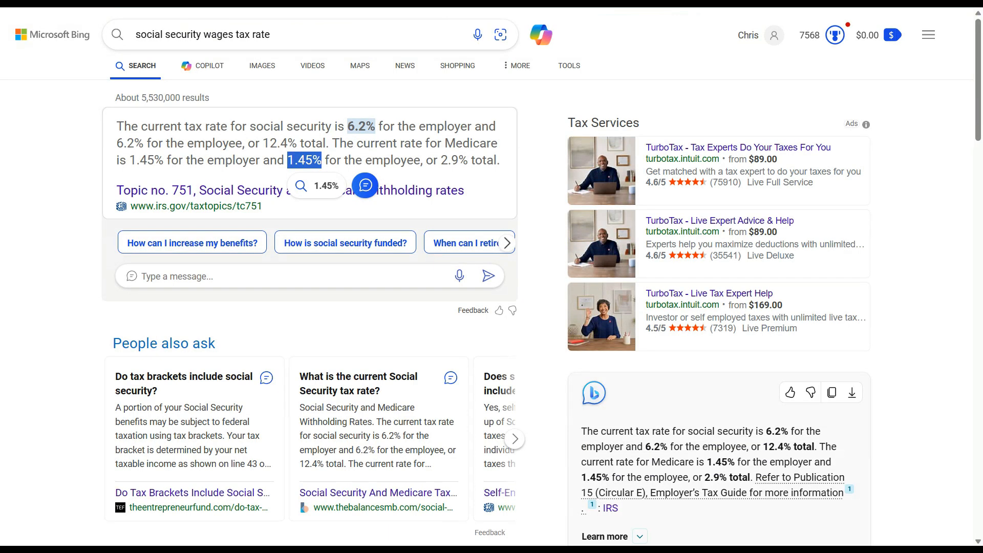
- Compute 6.2% of 93,410 in Bing's percentage calculator, getting 5,791.42
{"action": "left_click", "coordinate": [402, 144]}
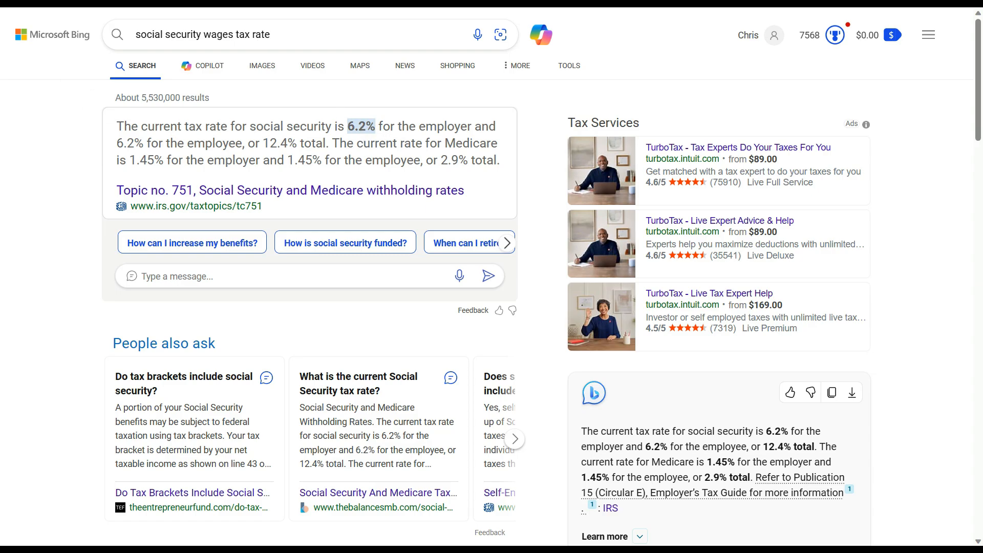
{"action": "left_click", "coordinate": [108, 3]}
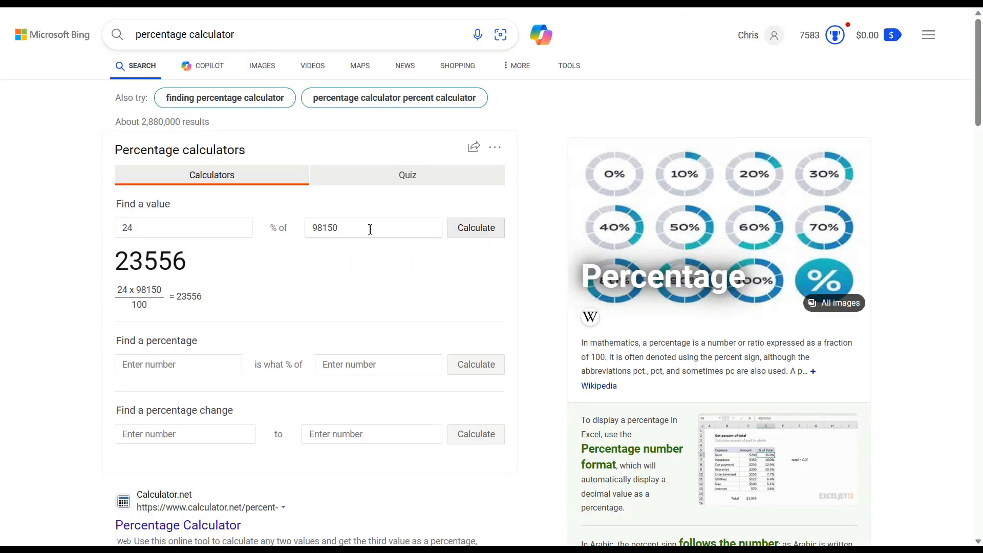
{"action": "left_click_drag", "start_coordinate": [369, 228], "coordinate": [245, 235]}
{"action": "type", "text": "9341"}
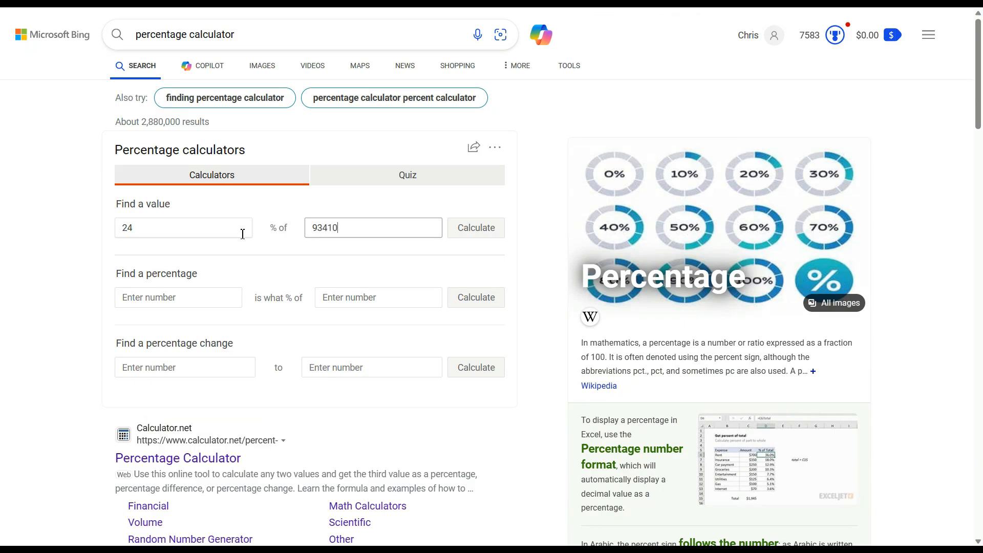
{"action": "left_click_drag", "start_coordinate": [195, 232], "coordinate": [95, 233]}
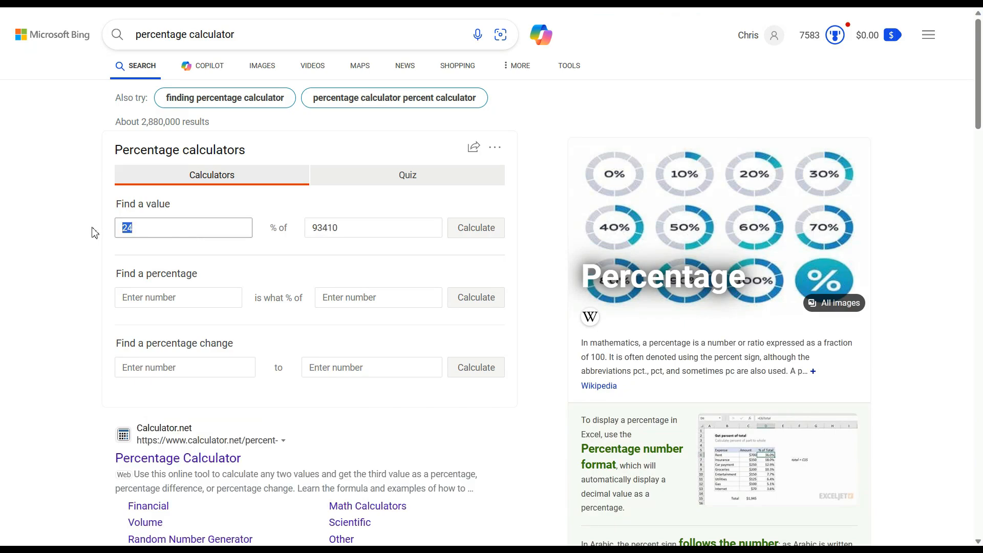
{"action": "type", "text": "6."}
{"action": "left_click", "coordinate": [467, 237]}
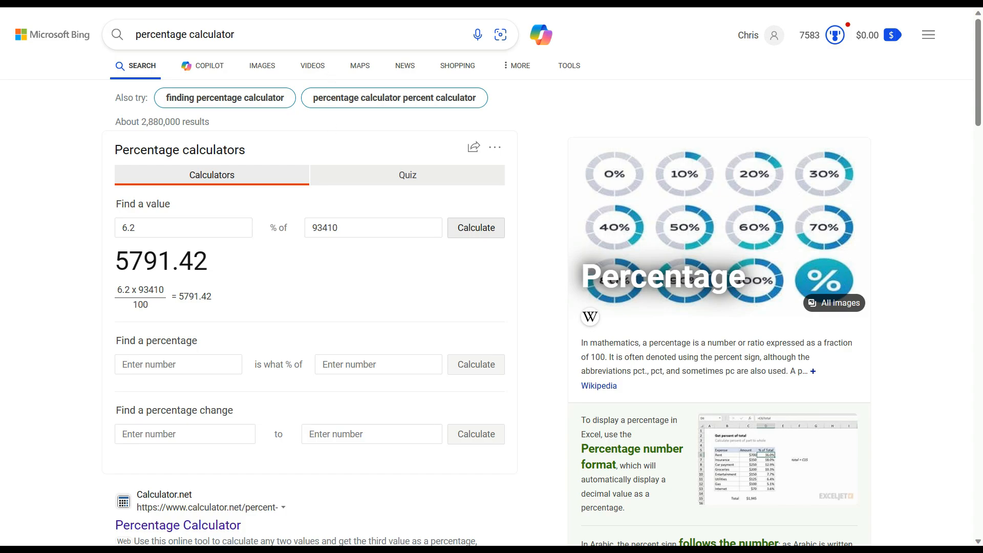
{"action": "key", "text": "ctrl+shift+Tab"}
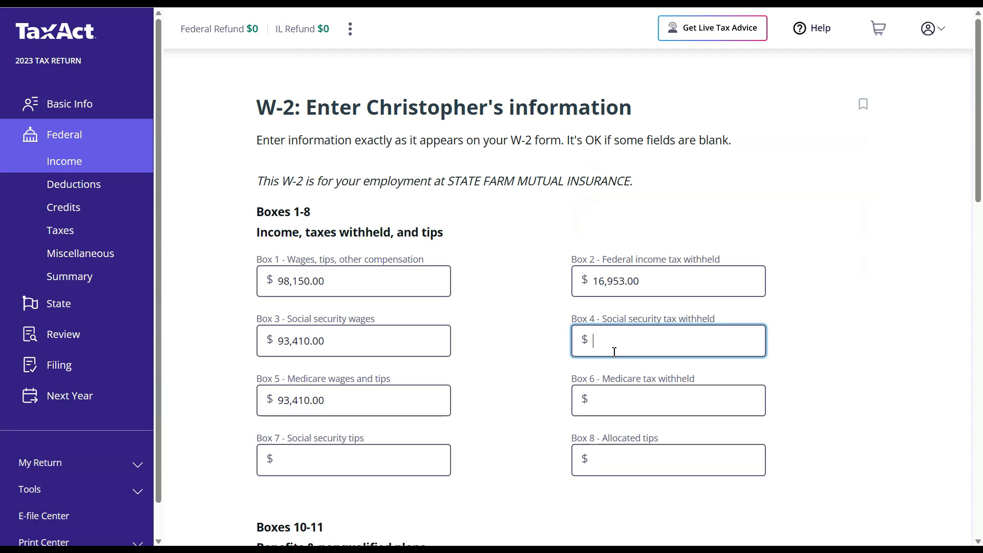
- Enter 5,791 as the W-2's Box 4 social security tax withheld
{"action": "type", "text": "5791"}
{"action": "left_click", "coordinate": [502, 348]}
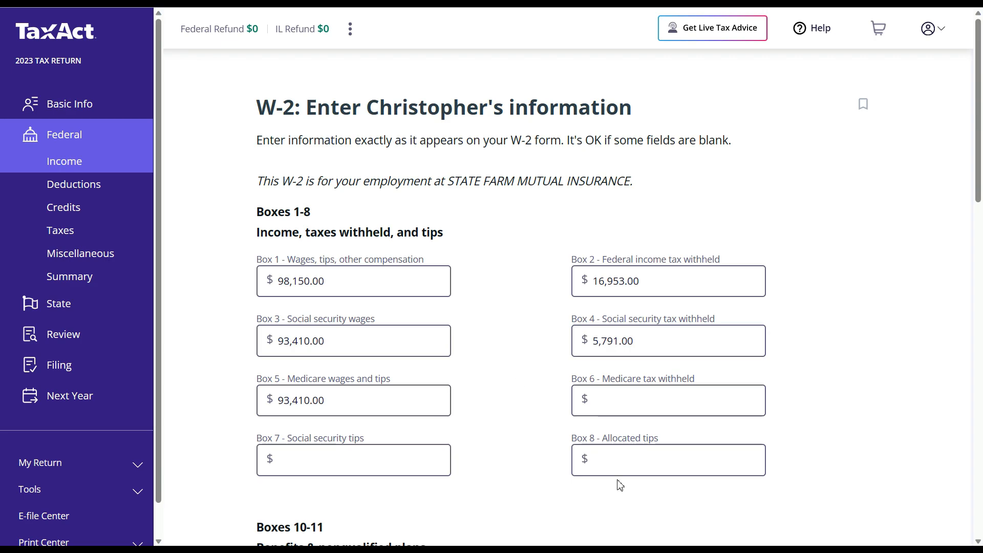
{"action": "left_click", "coordinate": [620, 392]}
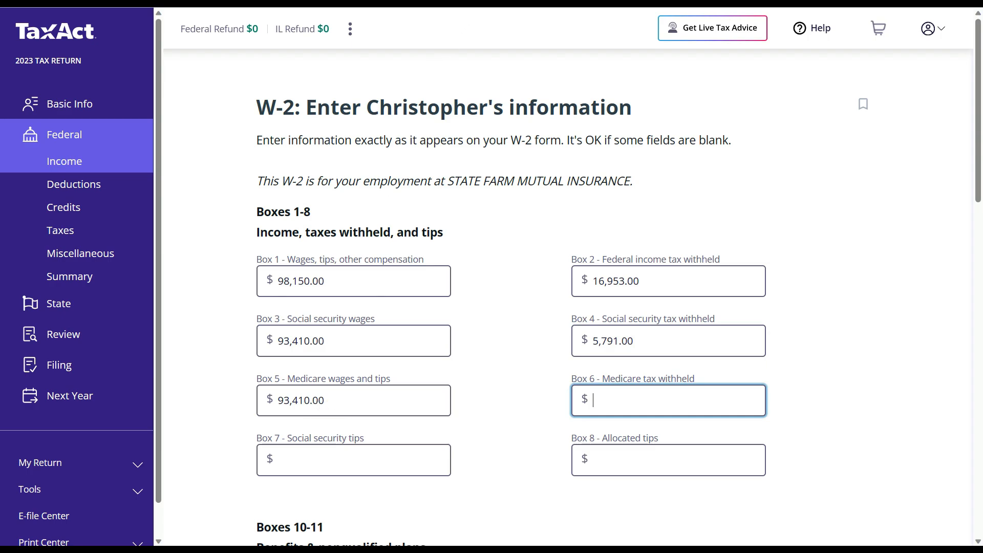
{"action": "left_click", "coordinate": [450, 2]}
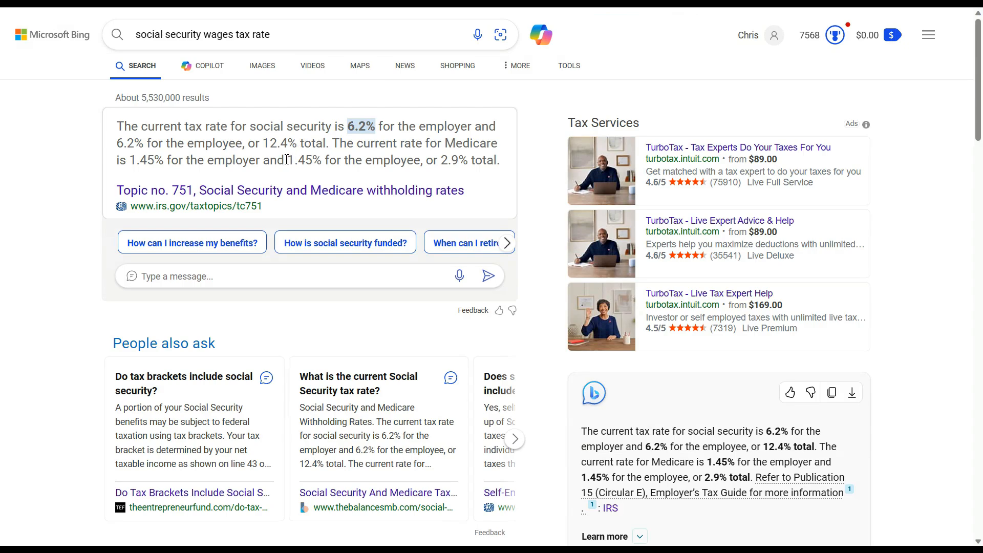
- Take the 1.45% Medicare rate and compute 1.45% of 93,410, getting 1,354.445
{"action": "left_click_drag", "start_coordinate": [287, 159], "coordinate": [320, 164]}
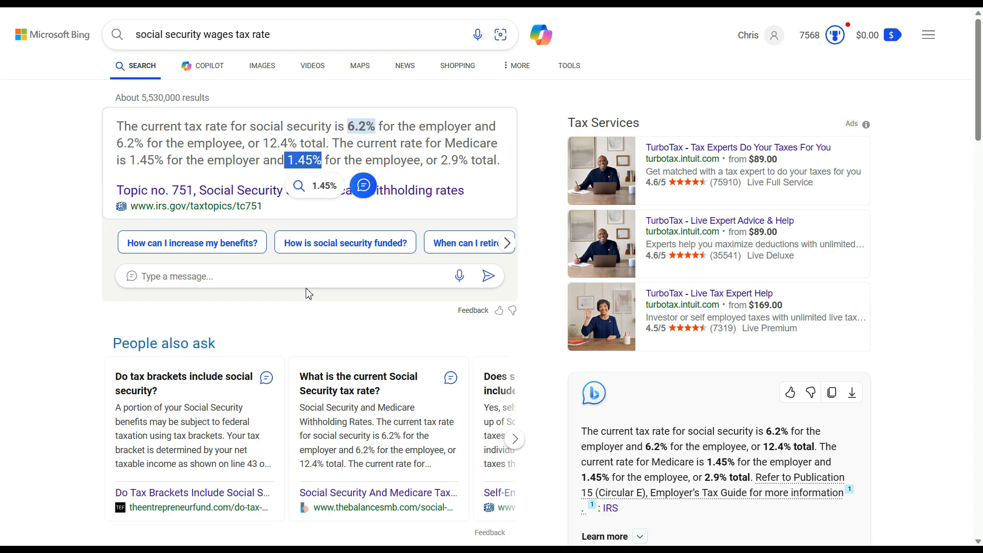
{"action": "left_click", "coordinate": [617, 3]}
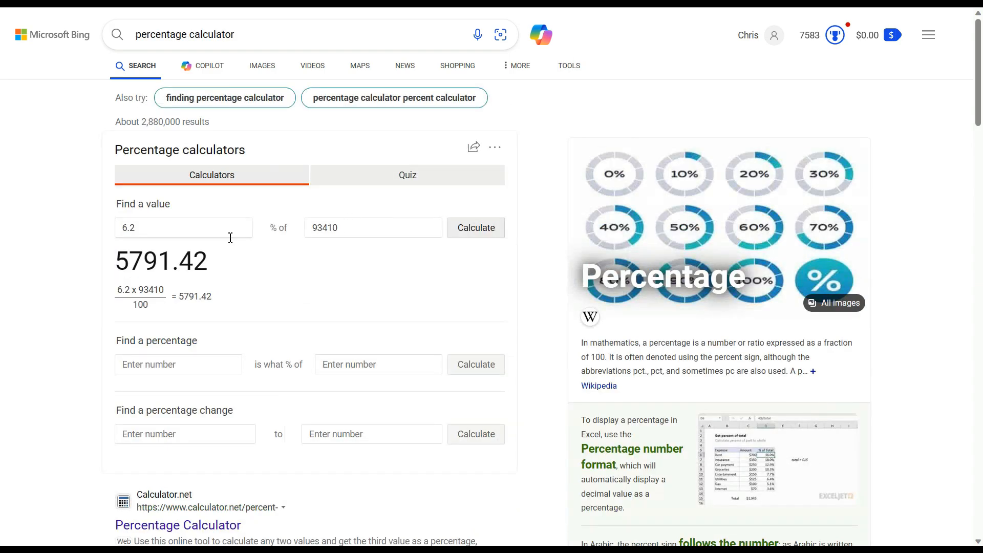
{"action": "left_click_drag", "start_coordinate": [180, 228], "coordinate": [108, 236]}
{"action": "type", "text": "1.45"}
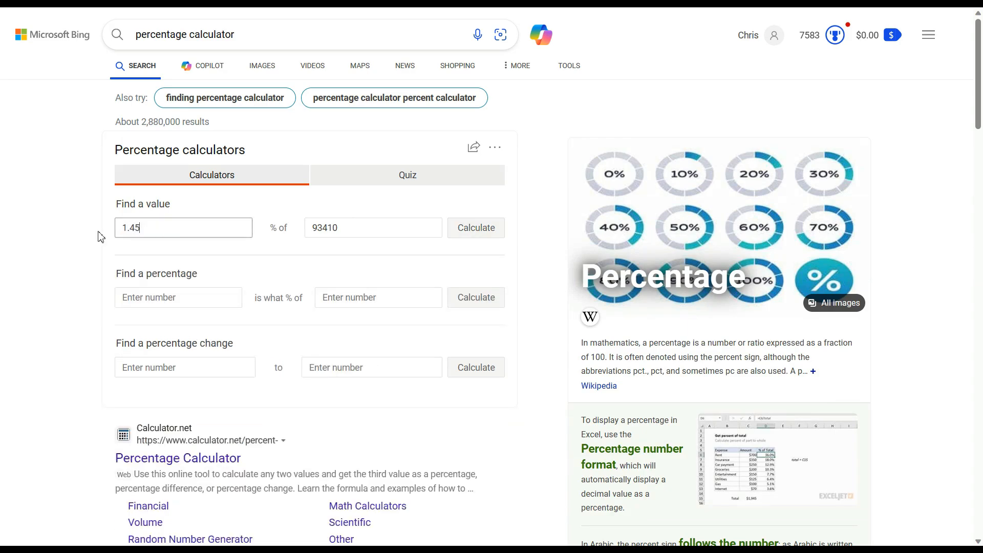
{"action": "left_click", "coordinate": [472, 235]}
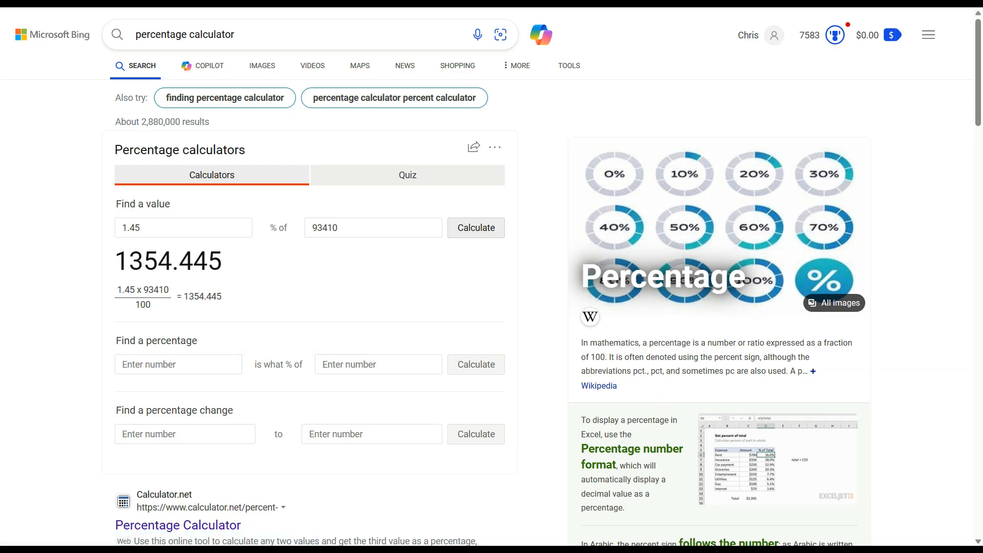
{"action": "key", "text": "alt+Tab"}
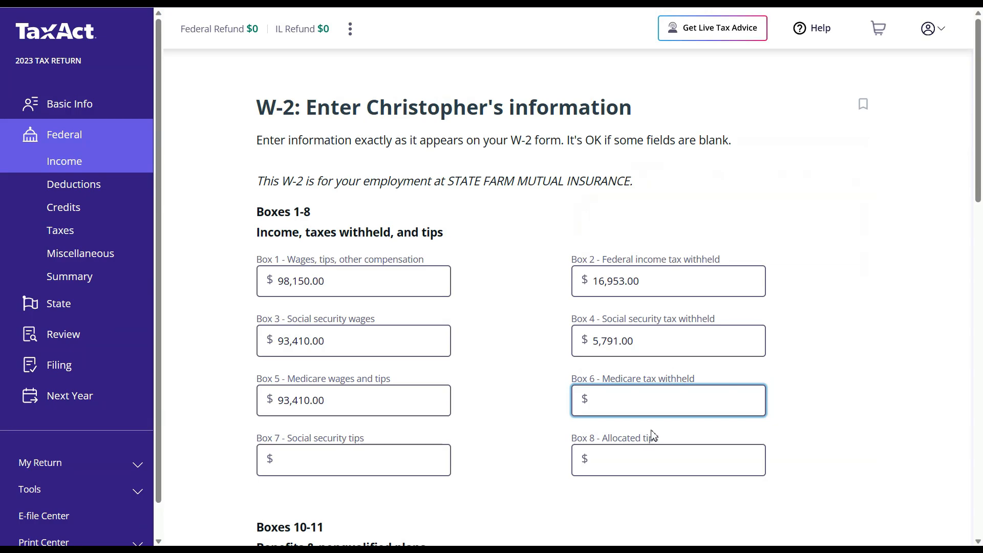
- Enter 1,354 as Box 6 Medicare tax and set the Box 15 state to IL - Illinois
{"action": "type", "text": "1354"}
{"action": "left_click", "coordinate": [877, 336]}
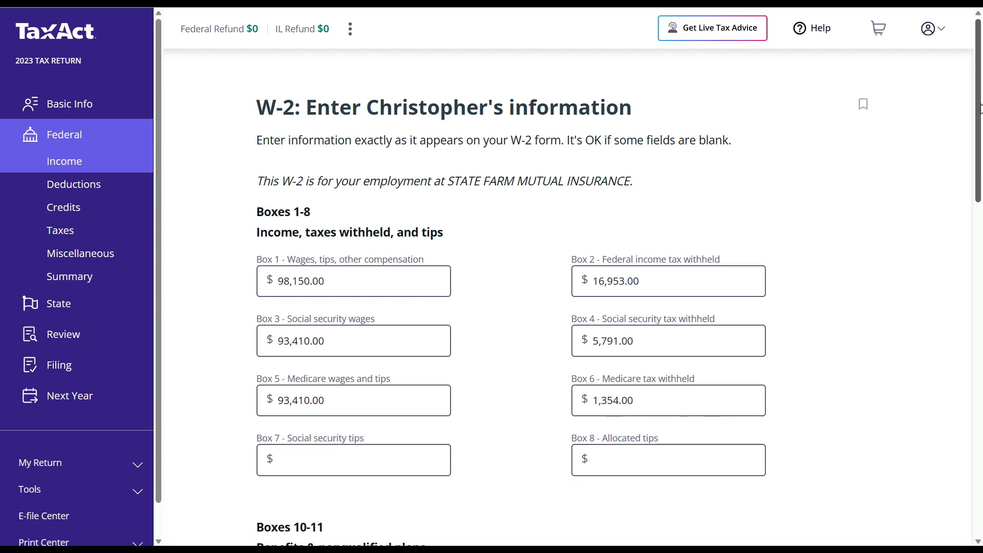
{"action": "left_click_drag", "start_coordinate": [981, 108], "coordinate": [981, 402]}
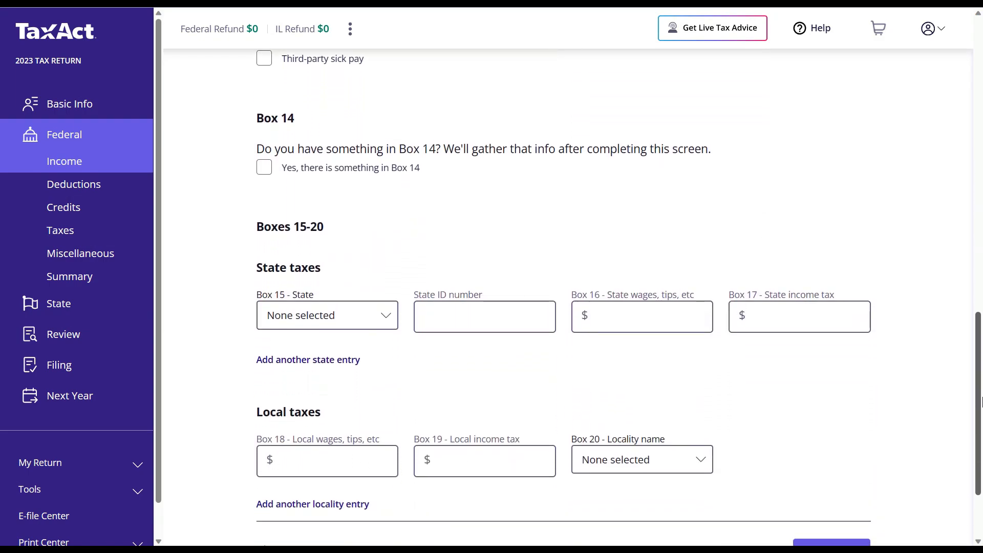
{"action": "left_click", "coordinate": [377, 317]}
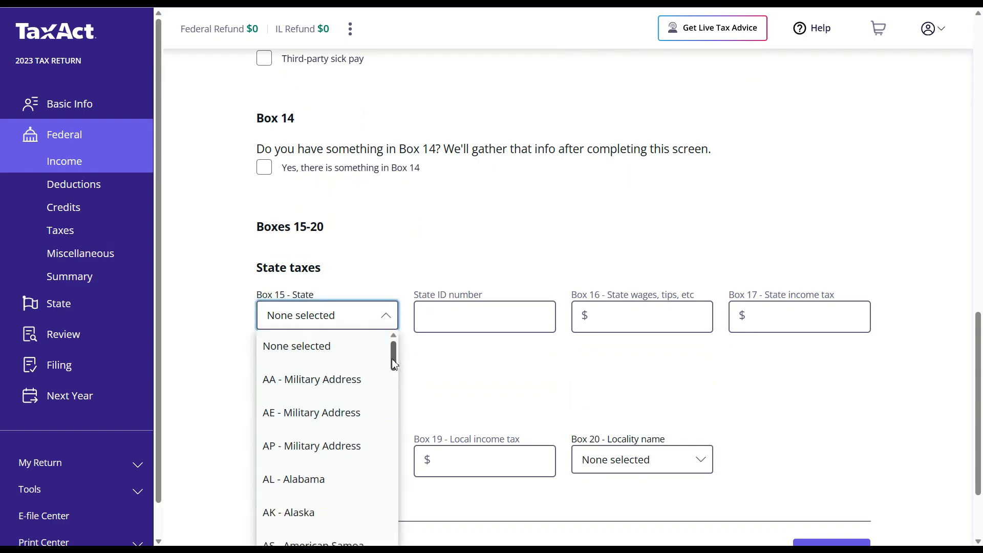
{"action": "scroll", "coordinate": [393, 367], "scroll_direction": "down", "scroll_amount": 1}
{"action": "left_click_drag", "start_coordinate": [394, 373], "coordinate": [401, 430]}
{"action": "left_click", "coordinate": [321, 435]}
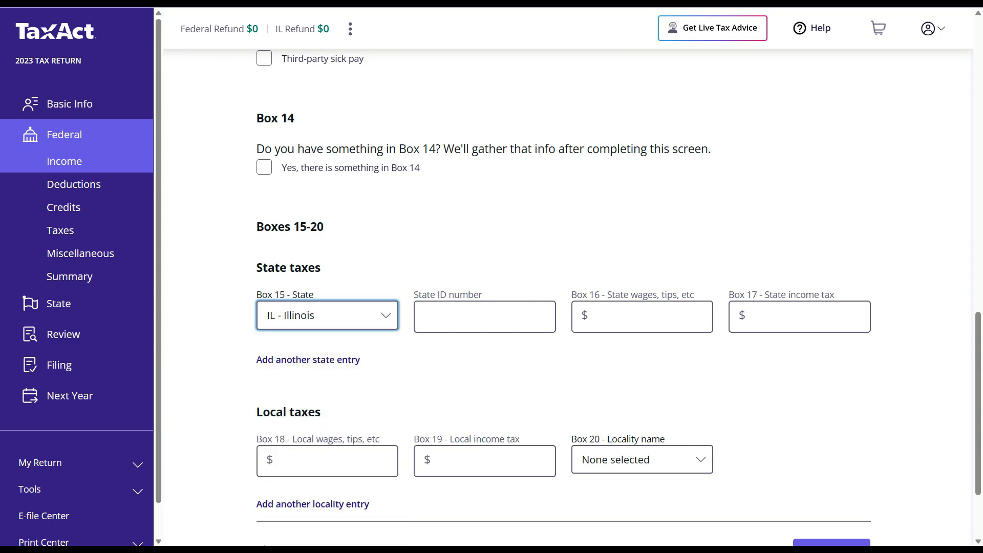
- Copy the employer's EIN from its EDGAR company page
{"action": "left_click", "coordinate": [218, 2]}
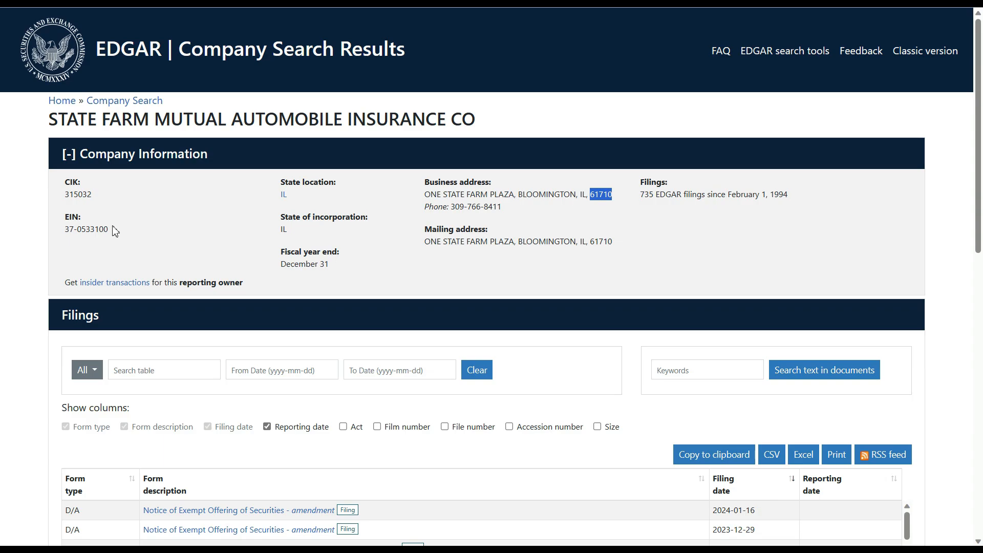
{"action": "left_click_drag", "start_coordinate": [110, 230], "coordinate": [66, 230]}
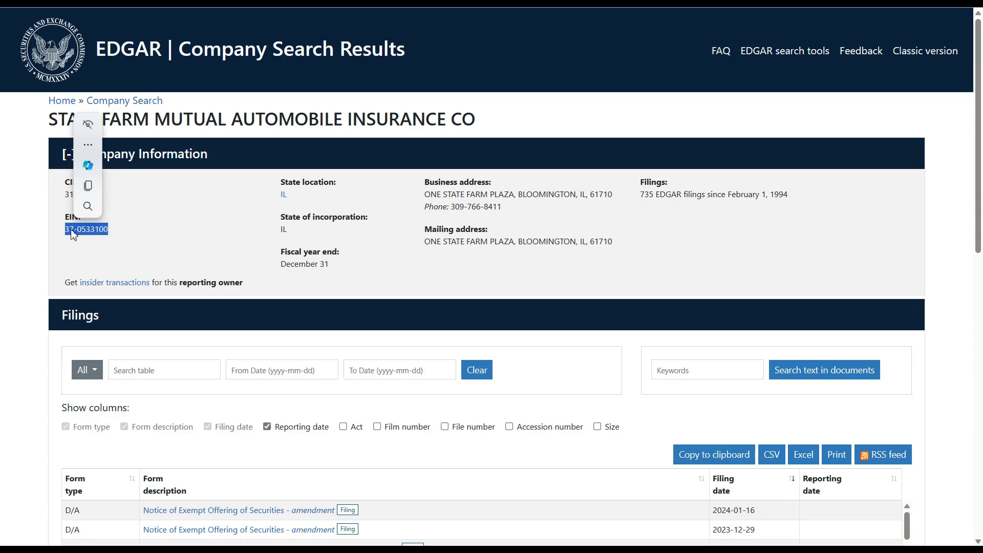
{"action": "right_click", "coordinate": [89, 235]}
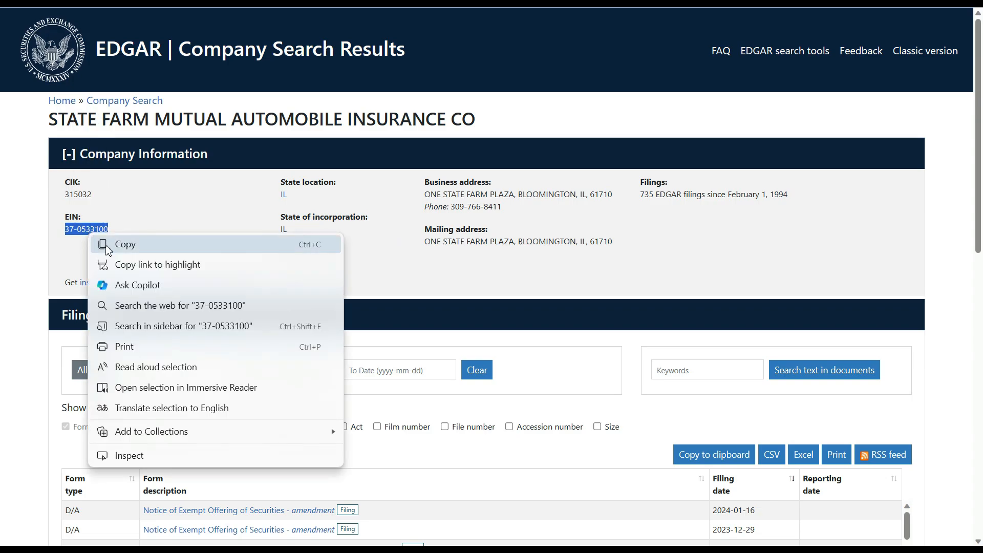
{"action": "left_click", "coordinate": [107, 246]}
{"action": "key", "text": "alt+Tab"}
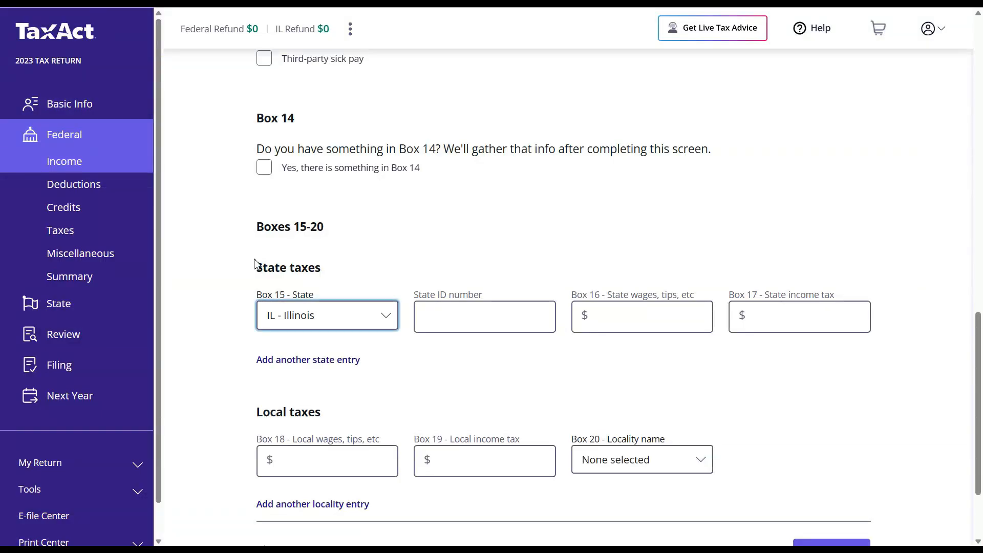
- Paste the employer's EIN into the Illinois State ID number field
{"action": "left_click", "coordinate": [443, 314]}
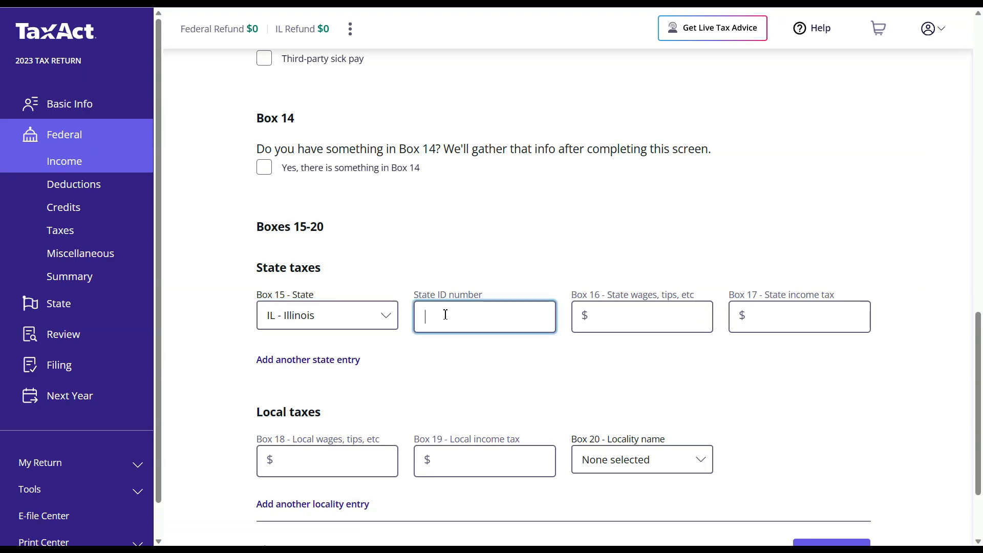
{"action": "right_click", "coordinate": [443, 314]}
{"action": "left_click", "coordinate": [472, 437]}
- Enter 106,500 as Box 16 state wages
{"action": "left_click", "coordinate": [622, 322]}
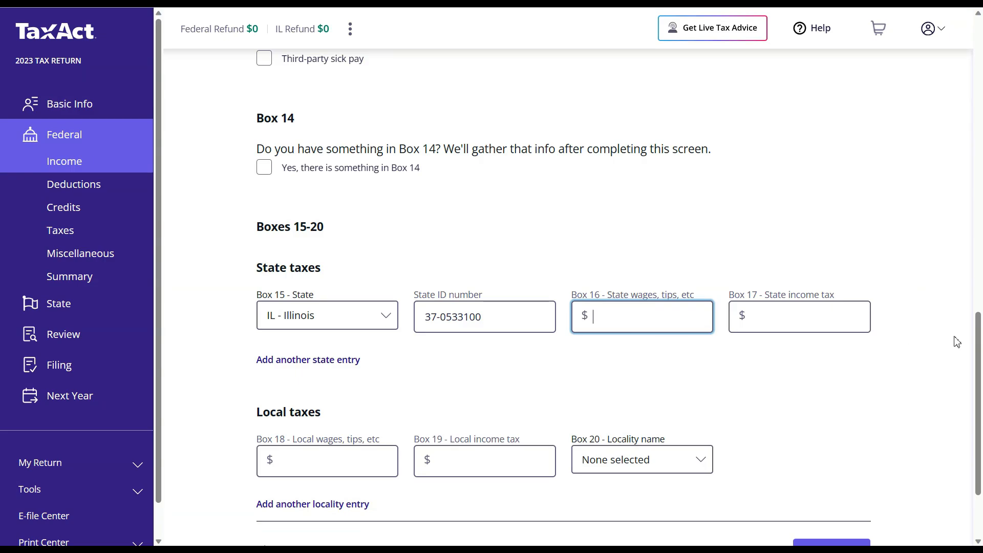
{"action": "left_click_drag", "start_coordinate": [978, 343], "coordinate": [966, 196]}
{"action": "scroll", "coordinate": [966, 196], "scroll_direction": "up", "scroll_amount": 9}
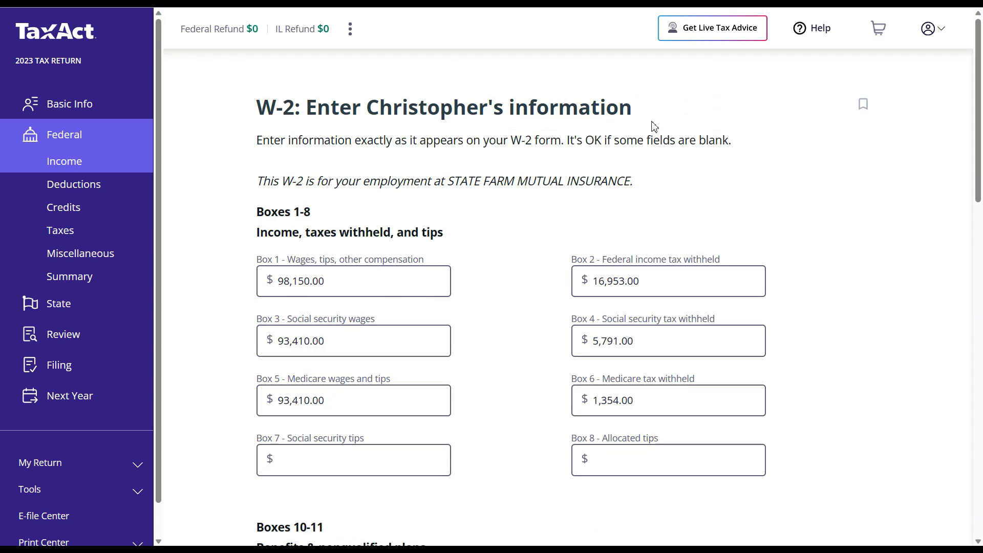
{"action": "left_click_drag", "start_coordinate": [981, 101], "coordinate": [966, 456]}
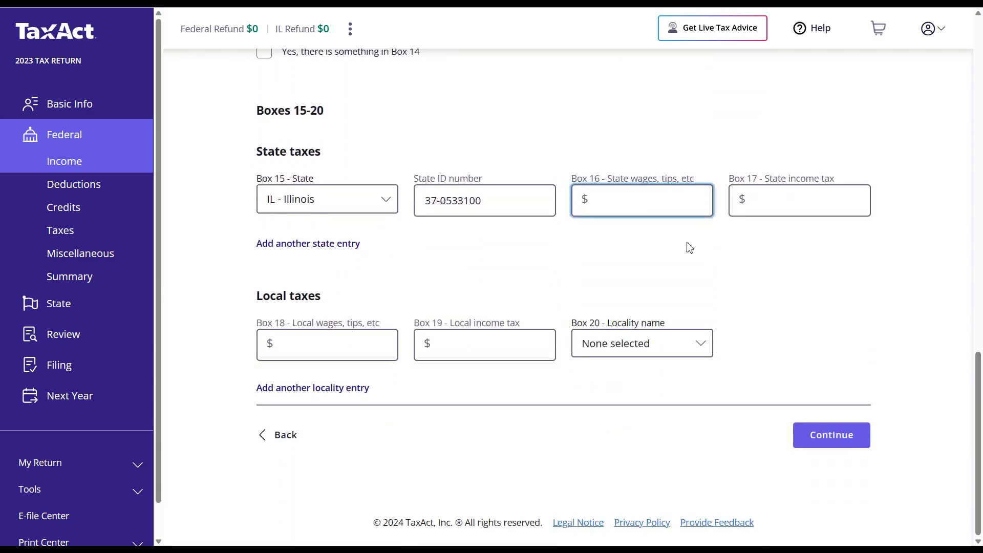
{"action": "type", "text": "106,500"}
{"action": "left_click", "coordinate": [761, 271]}
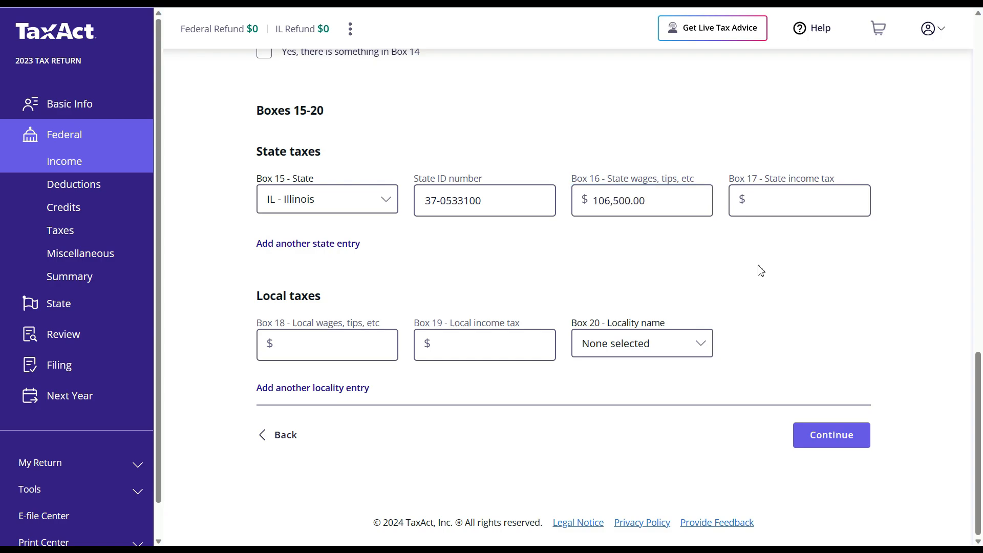
{"action": "left_click", "coordinate": [785, 207]}
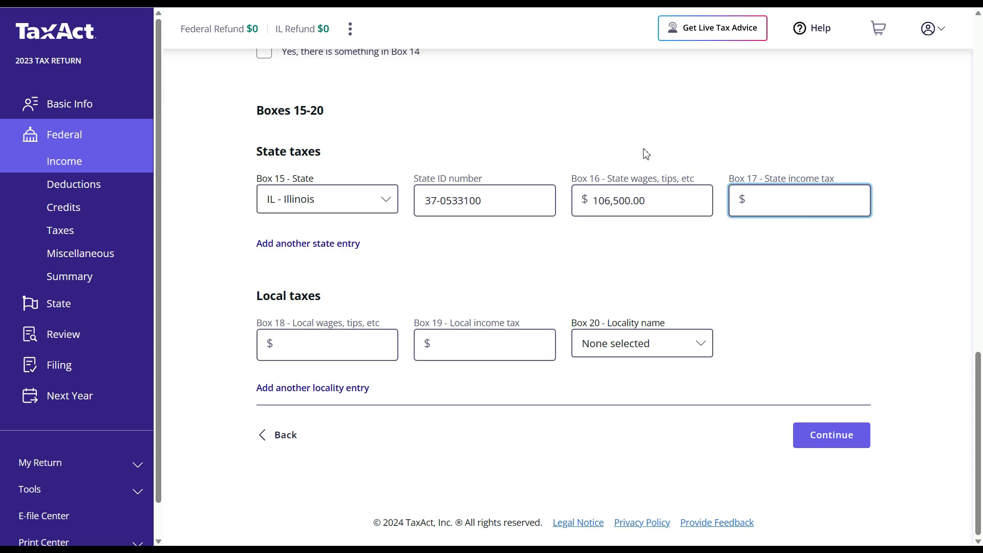
{"action": "key", "text": "ctrl+Tab"}
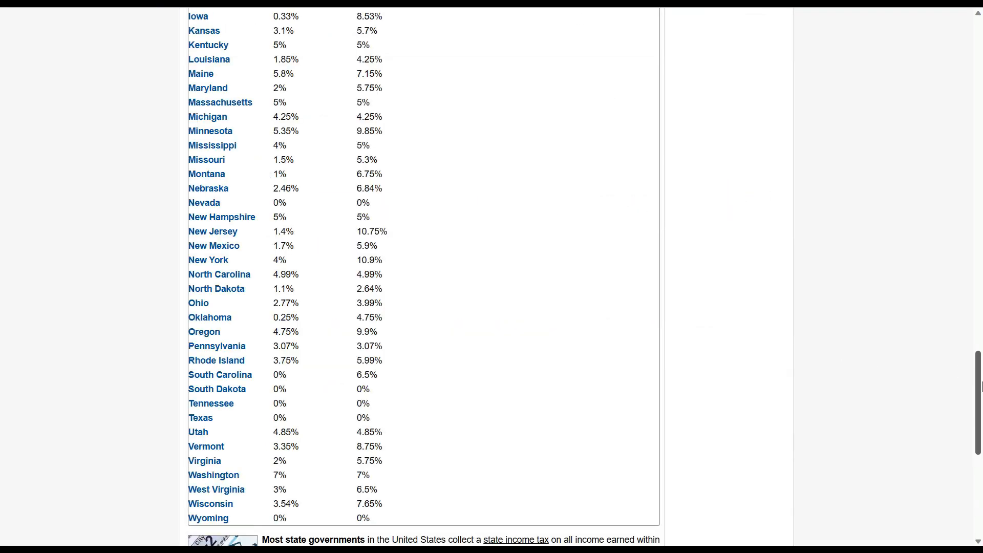
- Find Illinois's flat 4.95% income tax rate in the state rate table
{"action": "left_click_drag", "start_coordinate": [980, 388], "coordinate": [978, 342]}
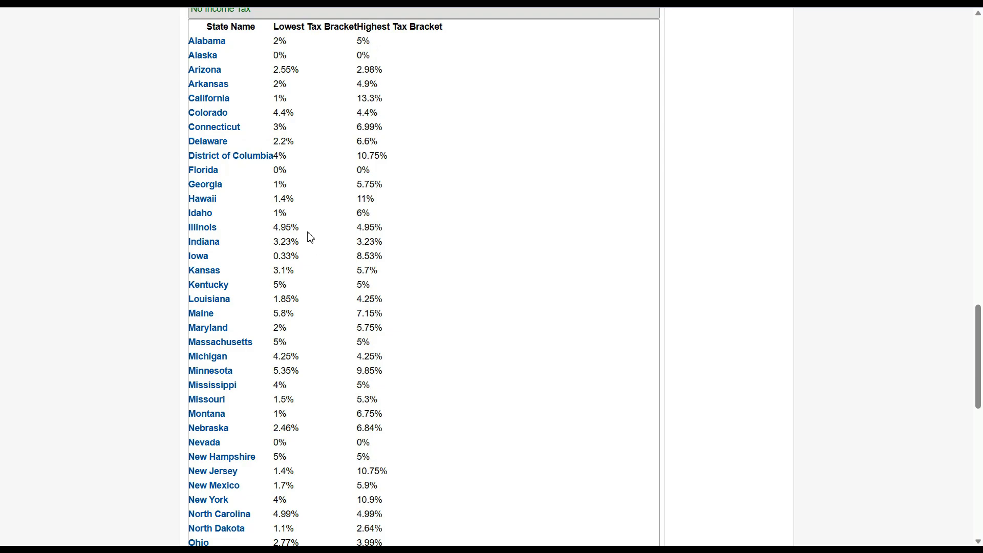
{"action": "left_click_drag", "start_coordinate": [302, 229], "coordinate": [274, 231]}
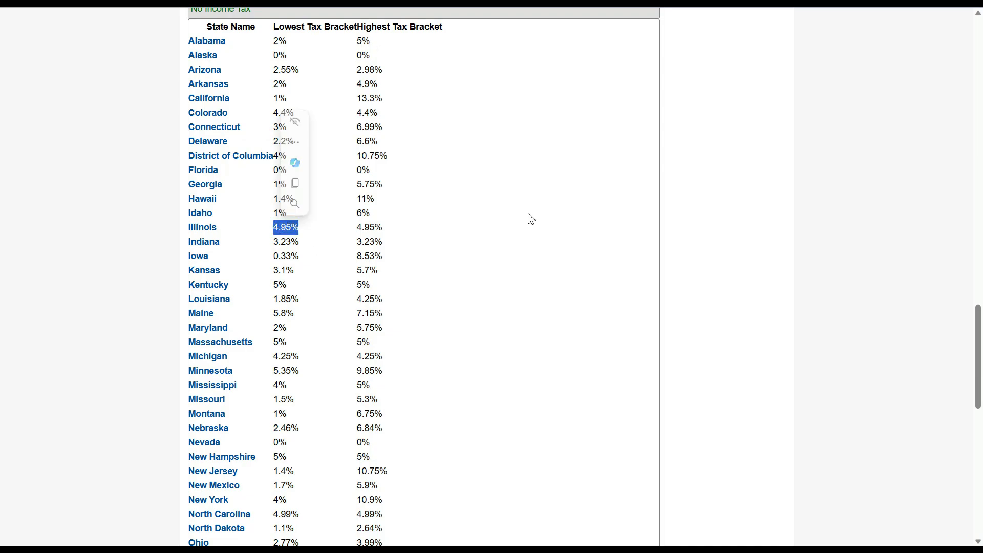
{"action": "key", "text": "alt+Tab"}
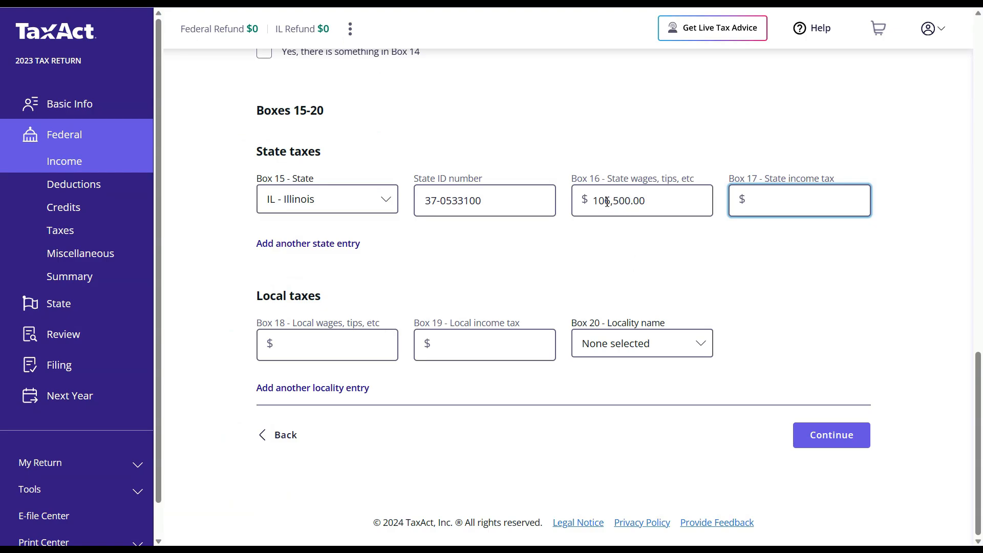
- Compute 4.95% of 106,500 in Bing's percentage calculator, getting 5,271.75
{"action": "key", "text": "alt+Tab"}
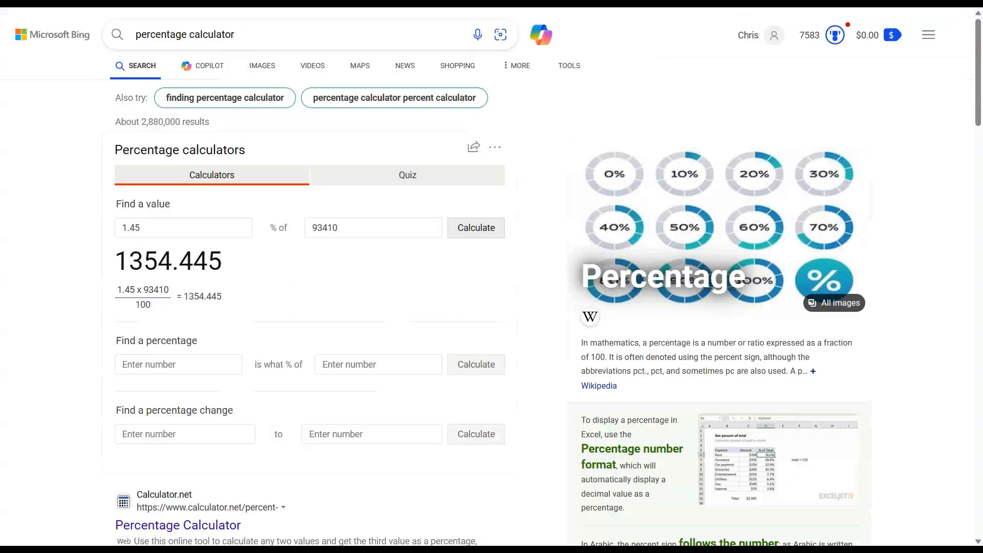
{"action": "left_click_drag", "start_coordinate": [356, 238], "coordinate": [289, 245]}
{"action": "type", "text": "106500"}
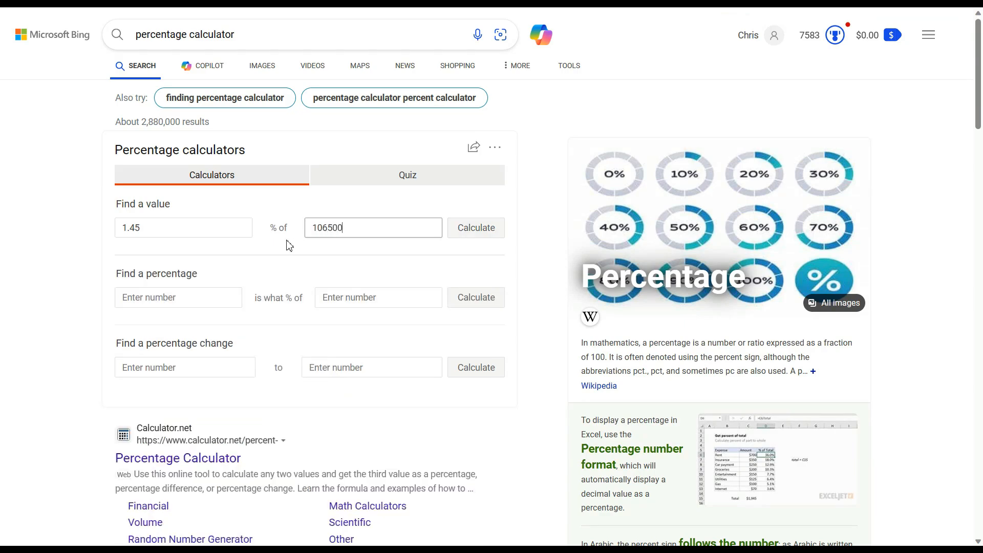
{"action": "left_click", "coordinate": [188, 234]}
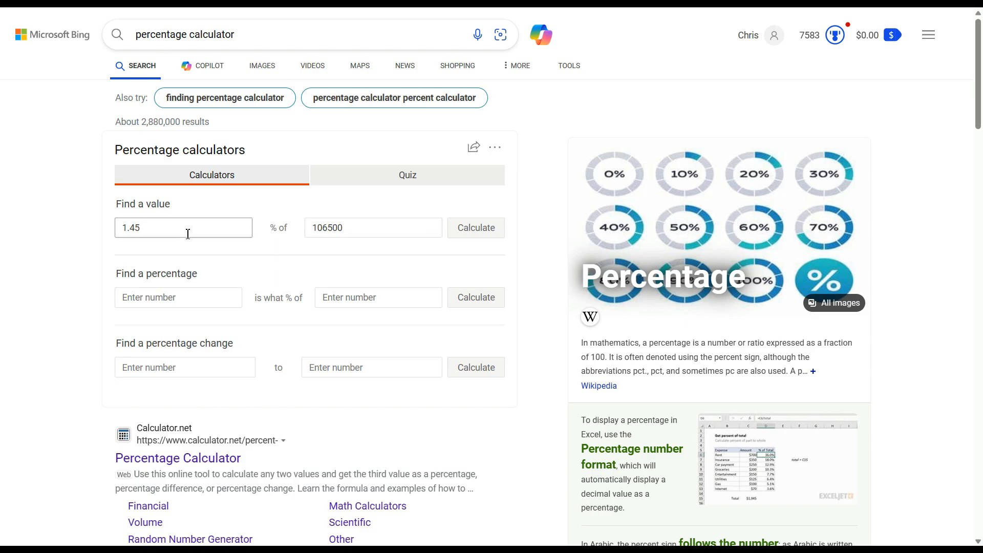
{"action": "left_click_drag", "start_coordinate": [188, 234], "coordinate": [82, 240]}
{"action": "type", "text": "4"}
{"action": "left_click", "coordinate": [465, 237]}
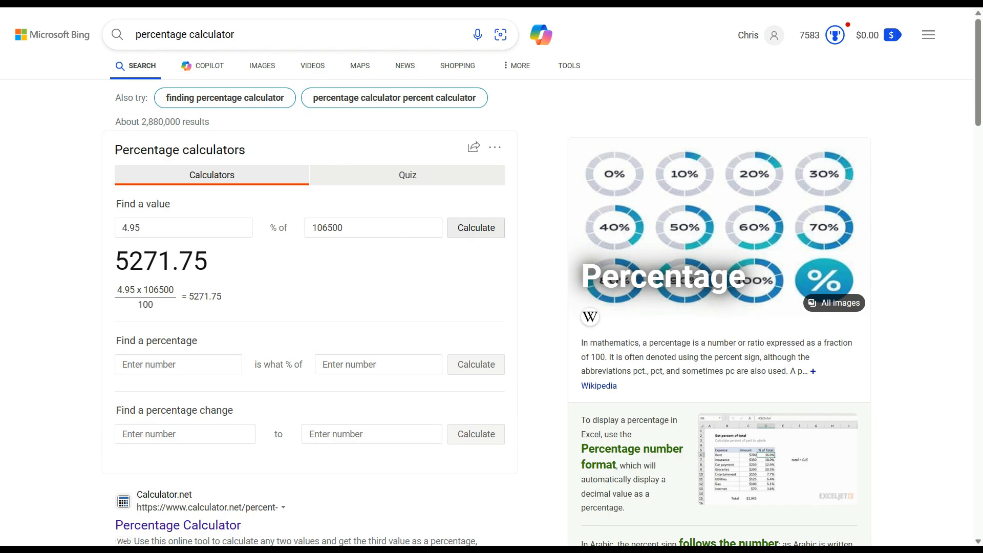
{"action": "key", "text": "alt+Tab"}
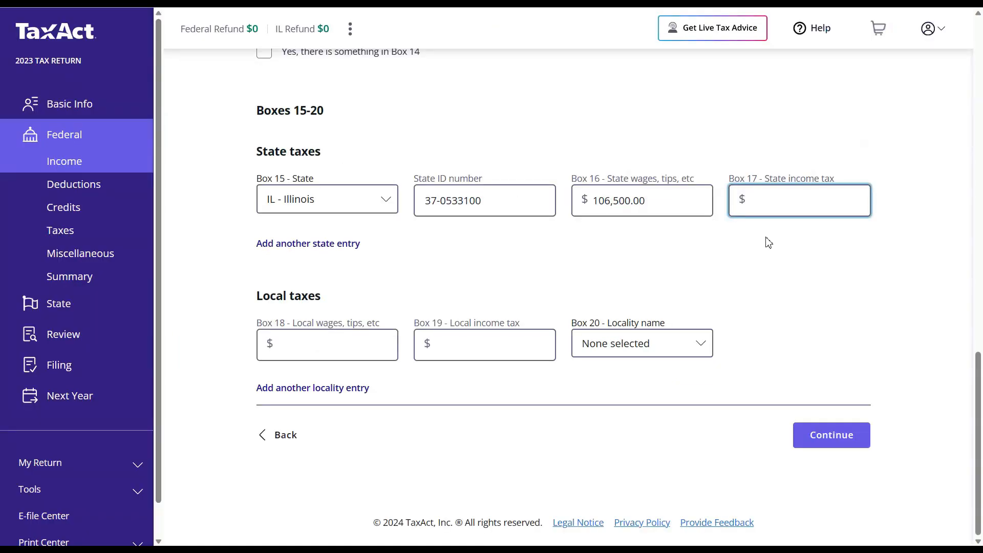
- Enter $5,271 as Illinois state income tax in W-2 Box 17 and save the W-2
{"action": "type", "text": "52"}
{"action": "type", "text": "71"}
{"action": "left_click", "coordinate": [768, 242]}
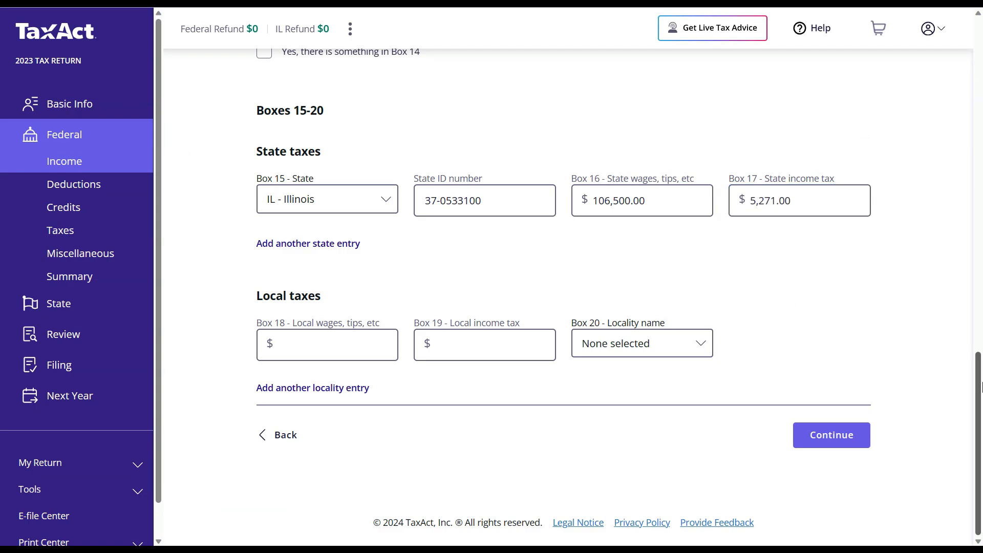
{"action": "left_click_drag", "start_coordinate": [980, 388], "coordinate": [980, 86]}
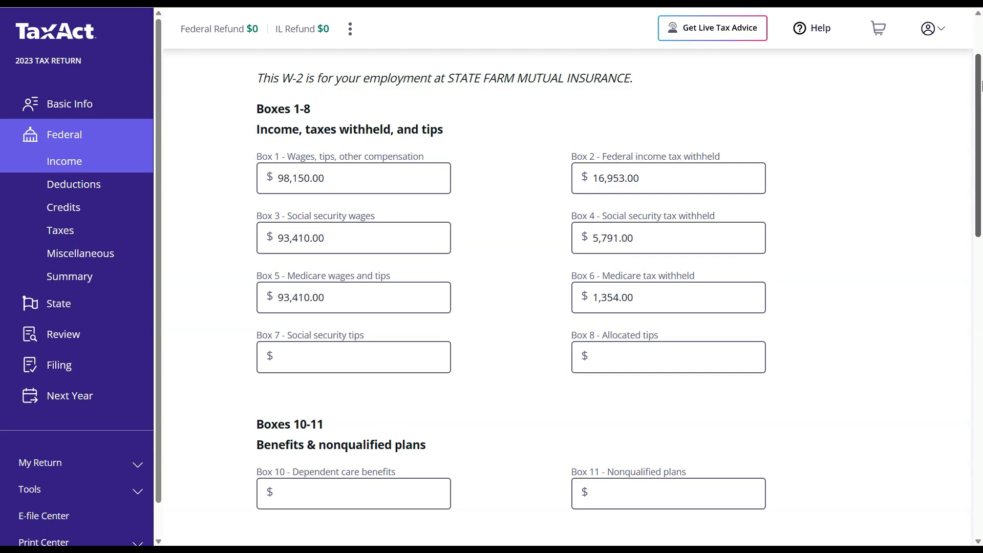
{"action": "left_click_drag", "start_coordinate": [981, 86], "coordinate": [977, 367]}
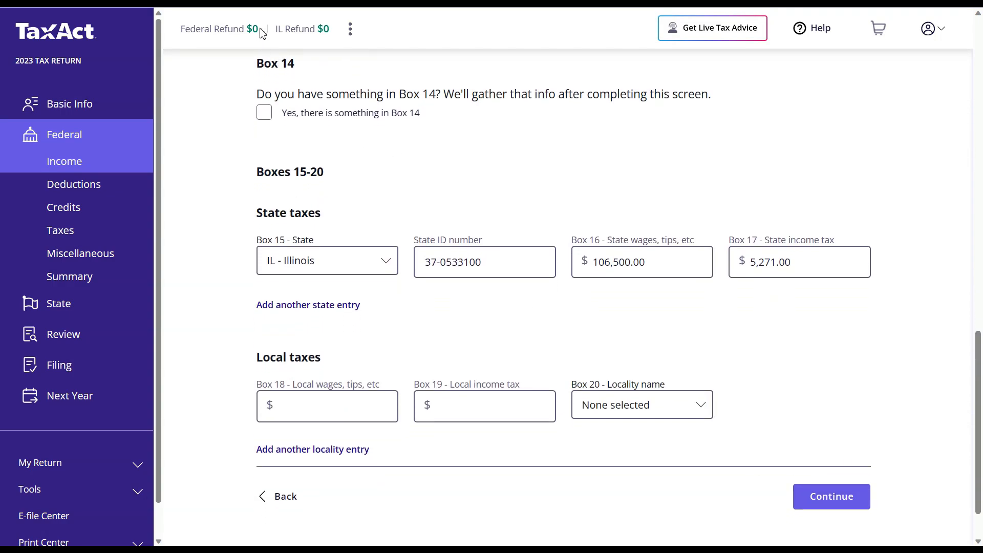
{"action": "left_click_drag", "start_coordinate": [260, 31], "coordinate": [180, 33]}
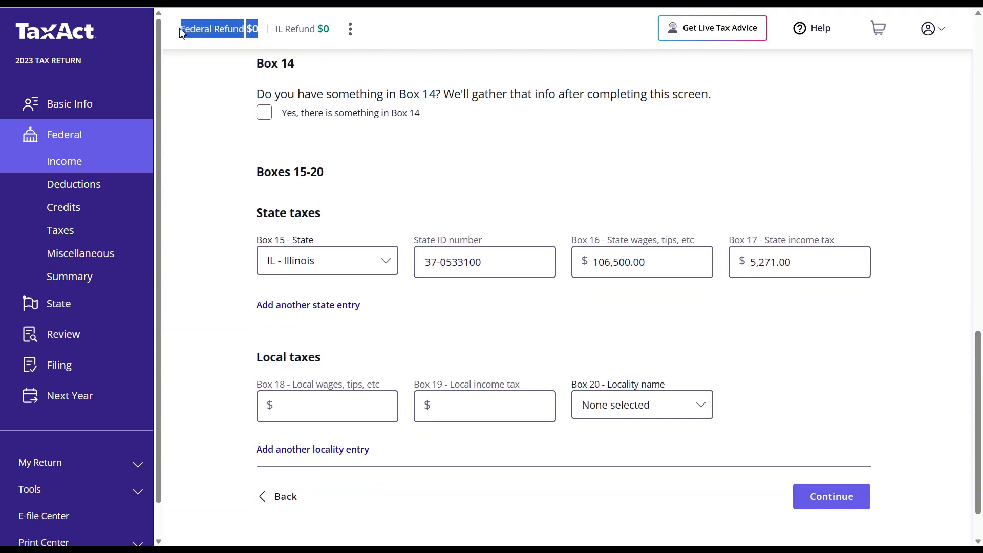
{"action": "left_click", "coordinate": [213, 203]}
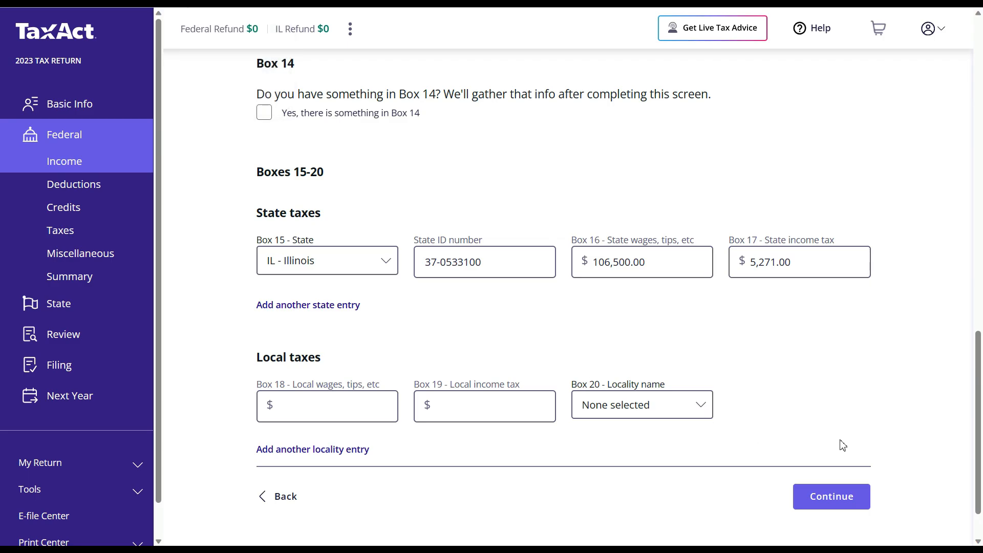
{"action": "left_click", "coordinate": [833, 498]}
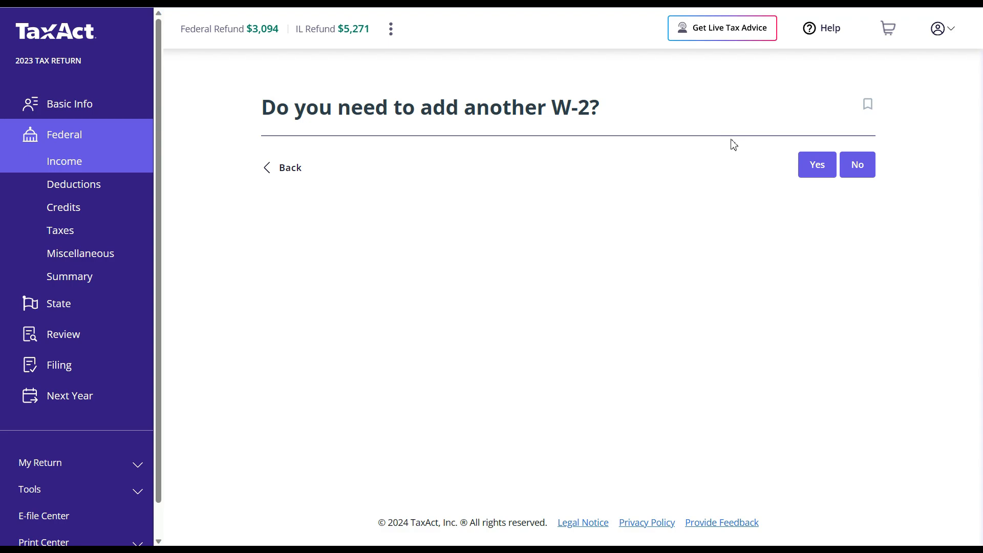
- Decline adding a second W-2 and accept the $98,150.00 wages review
{"action": "left_click", "coordinate": [856, 165]}
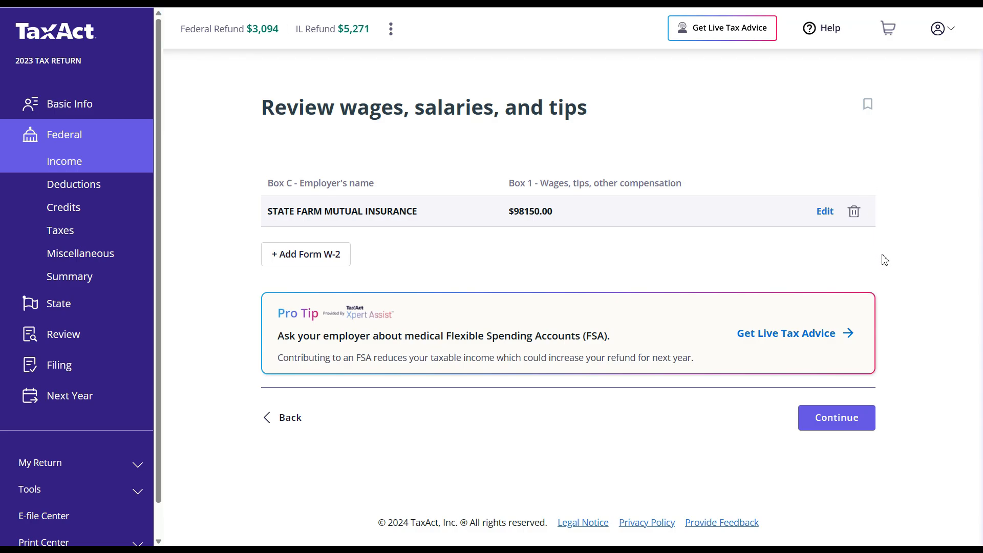
{"action": "left_click", "coordinate": [837, 425]}
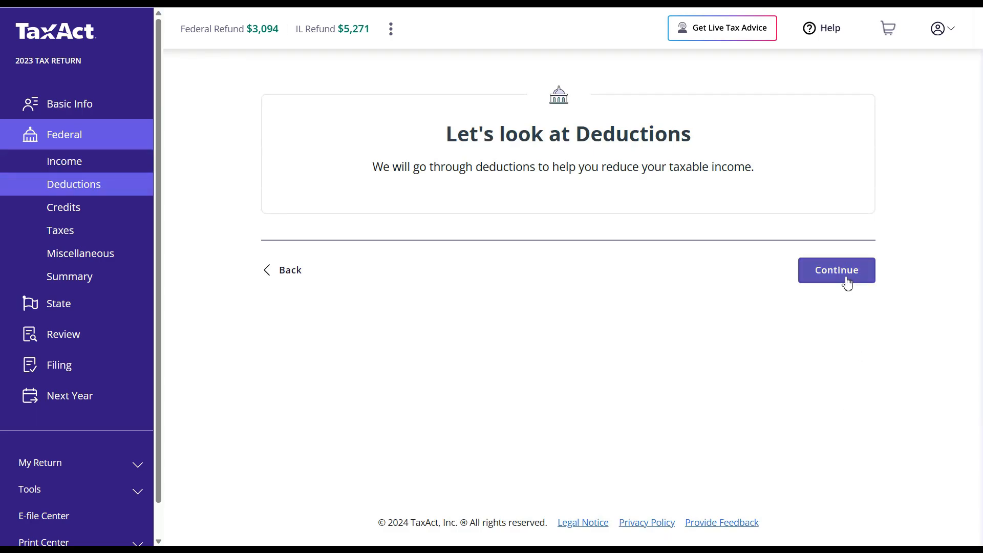
- Take the $13,850 standard deduction
{"action": "left_click", "coordinate": [847, 284]}
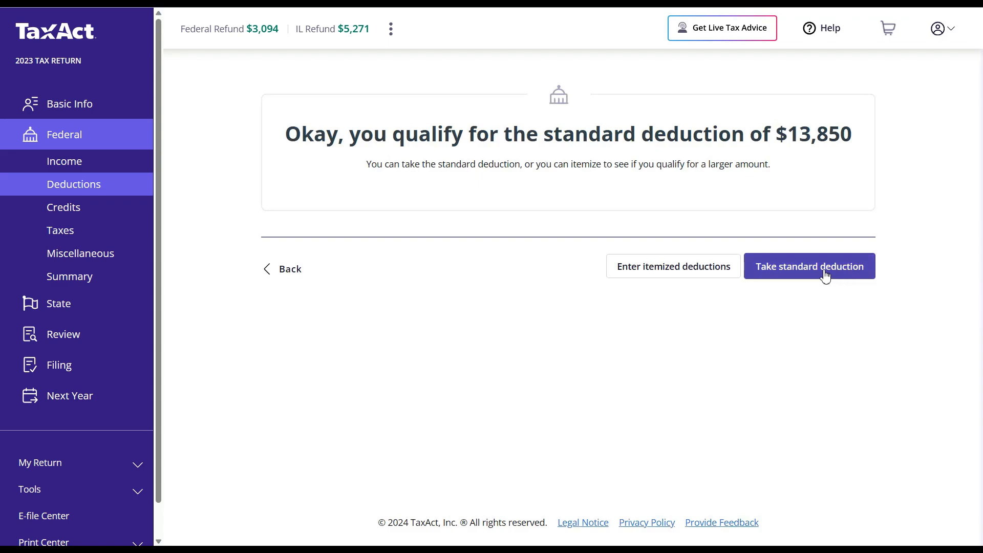
{"action": "left_click", "coordinate": [824, 276]}
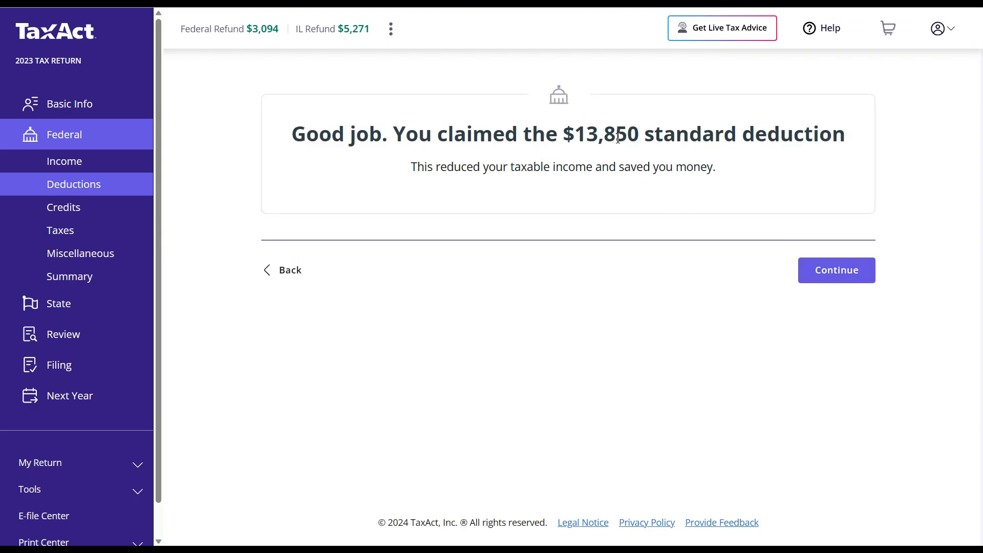
{"action": "left_click", "coordinate": [835, 278]}
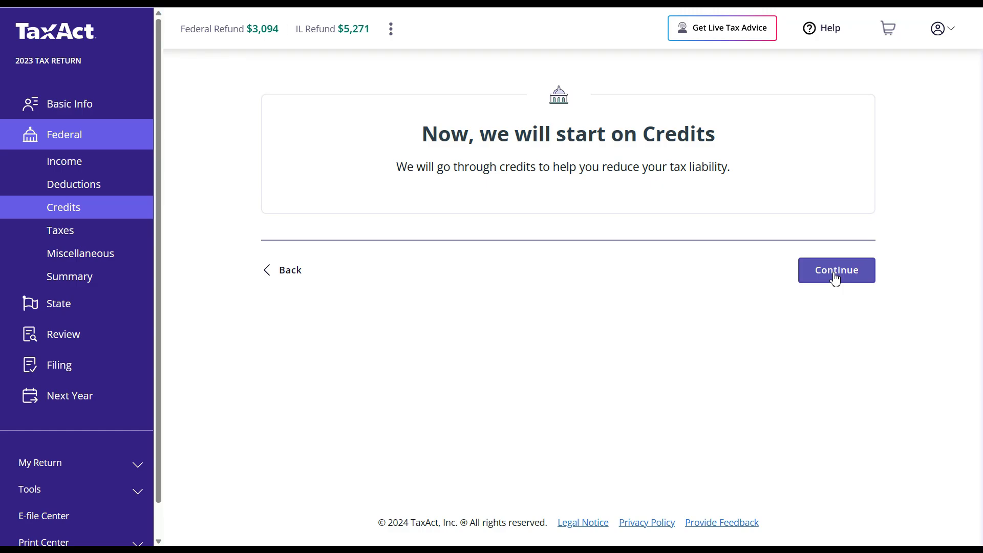
- Answer no to Marketplace health insurance and the prior-year minimum tax credit
{"action": "left_click", "coordinate": [834, 273]}
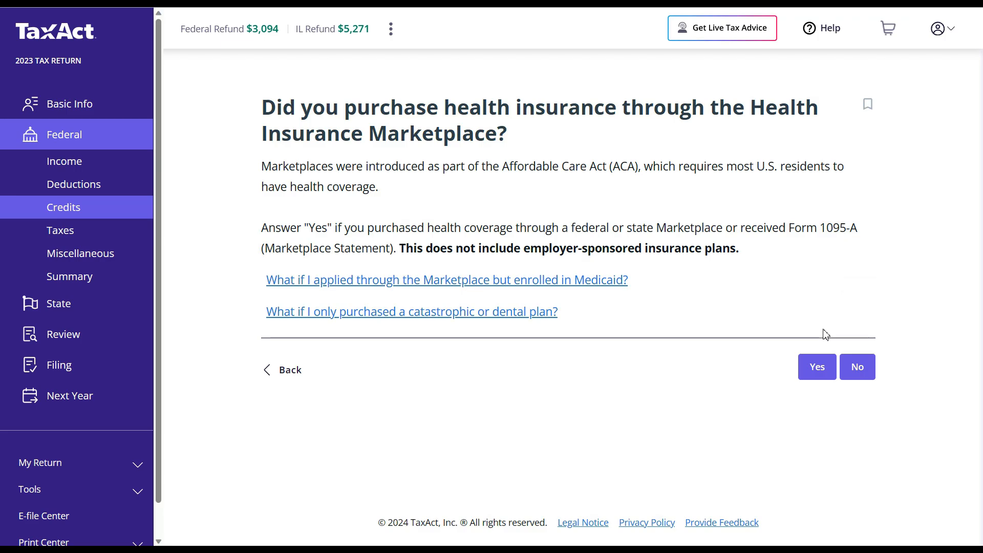
{"action": "left_click", "coordinate": [853, 365]}
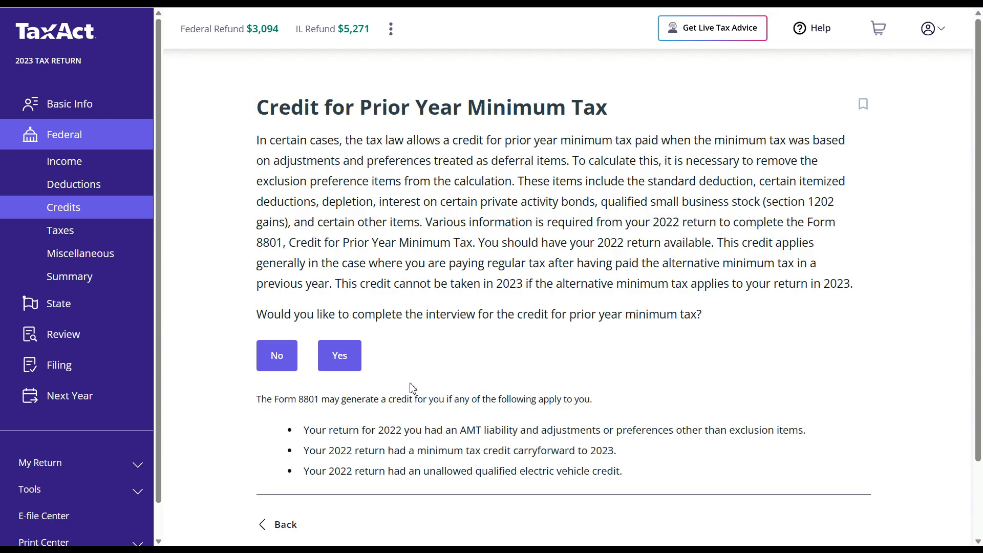
{"action": "left_click", "coordinate": [279, 359]}
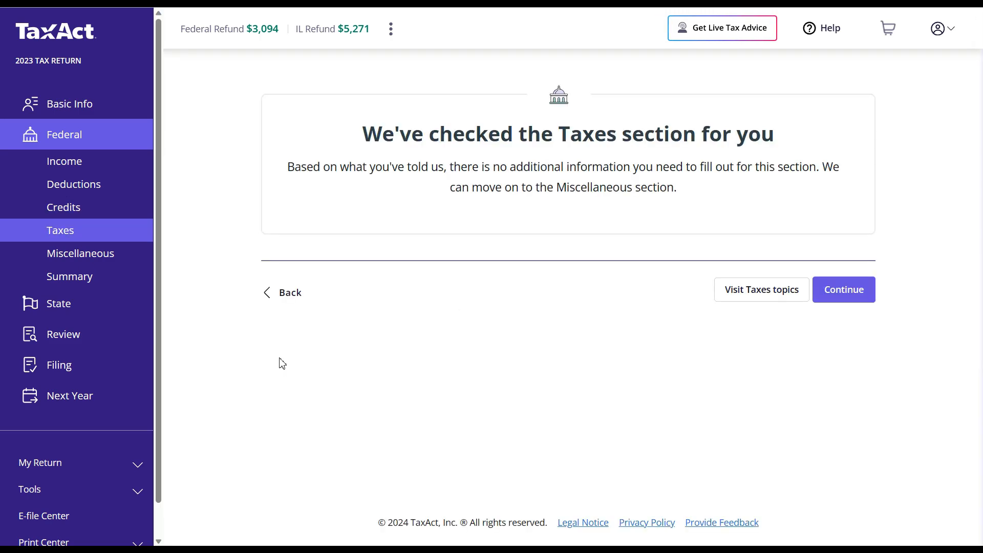
{"action": "left_click", "coordinate": [844, 296]}
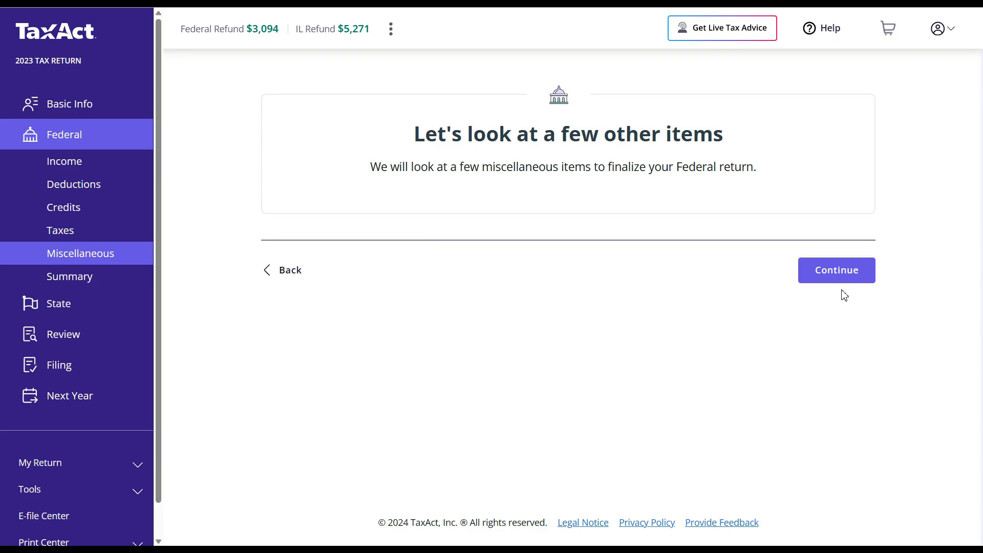
- Answer no to digital assets, having an IP PIN, and the $3 Presidential Election Campaign Fund
{"action": "left_click", "coordinate": [832, 279]}
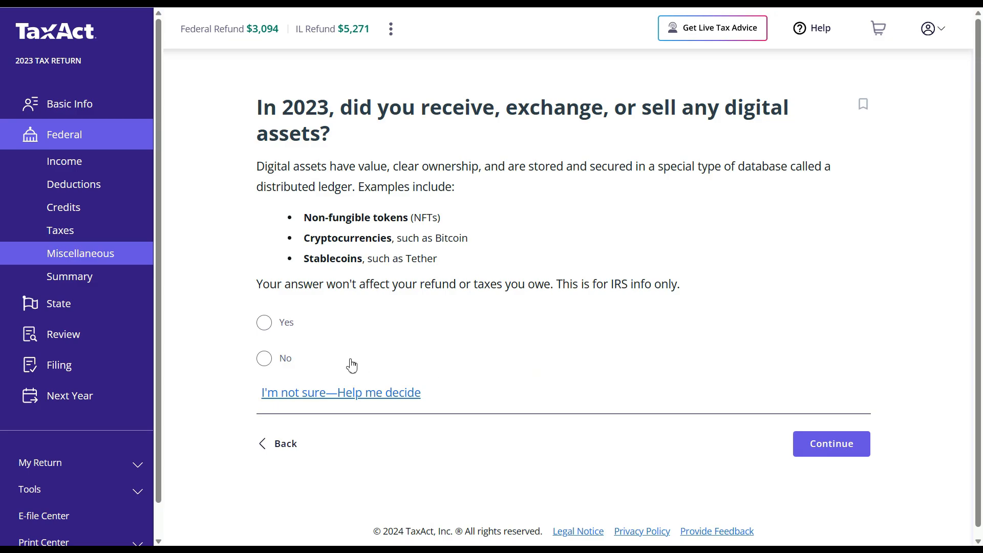
{"action": "left_click", "coordinate": [265, 360]}
{"action": "left_click", "coordinate": [831, 444]}
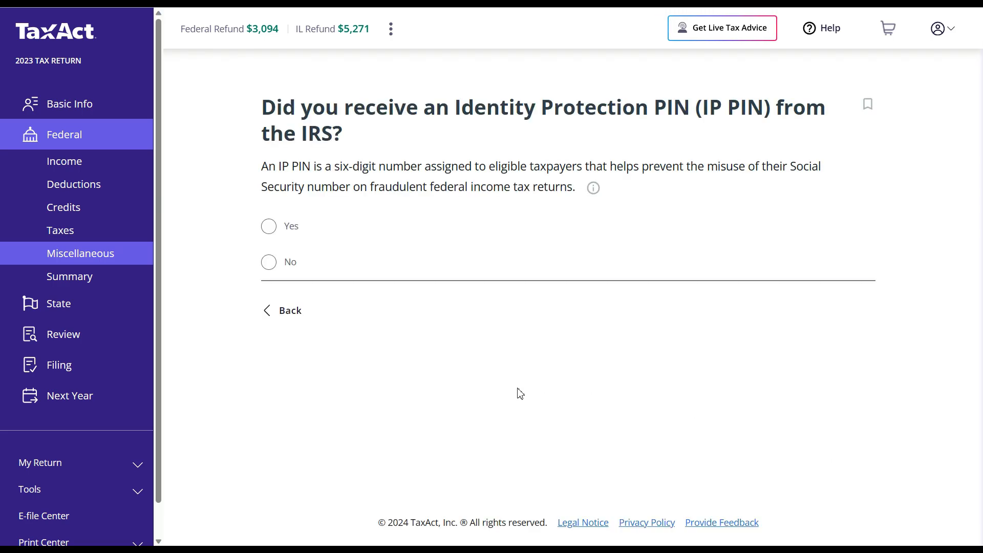
{"action": "left_click", "coordinate": [271, 265]}
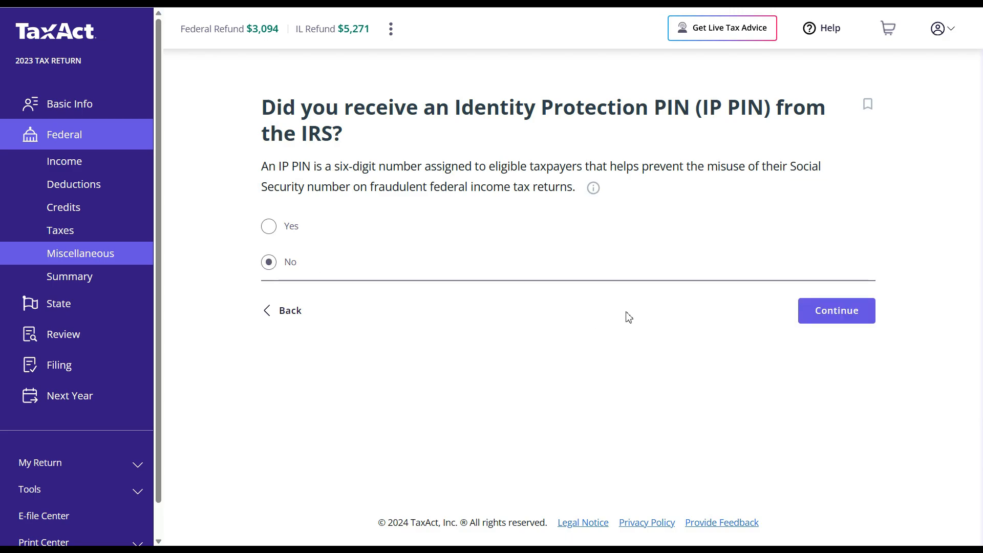
{"action": "left_click", "coordinate": [831, 313]}
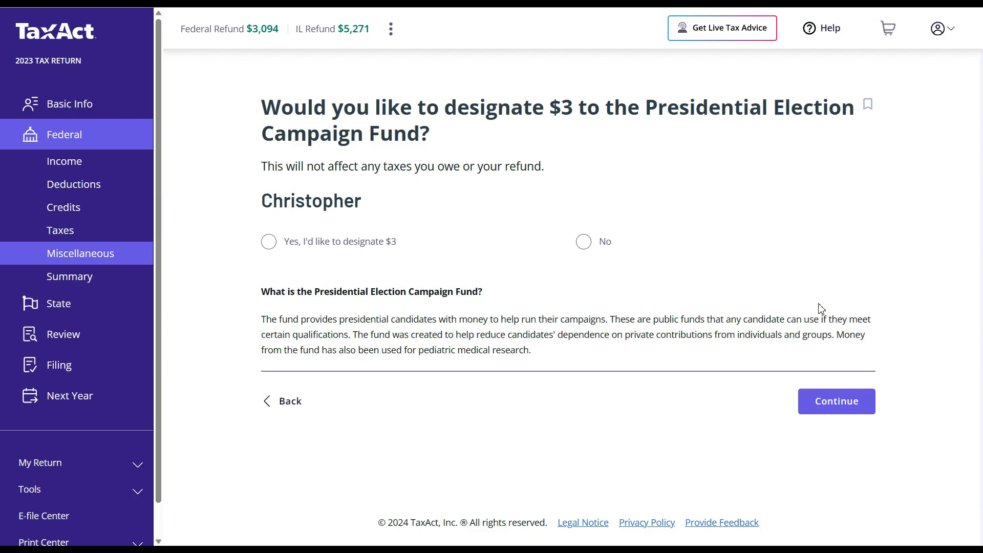
{"action": "left_click", "coordinate": [586, 248]}
{"action": "left_click", "coordinate": [844, 407]}
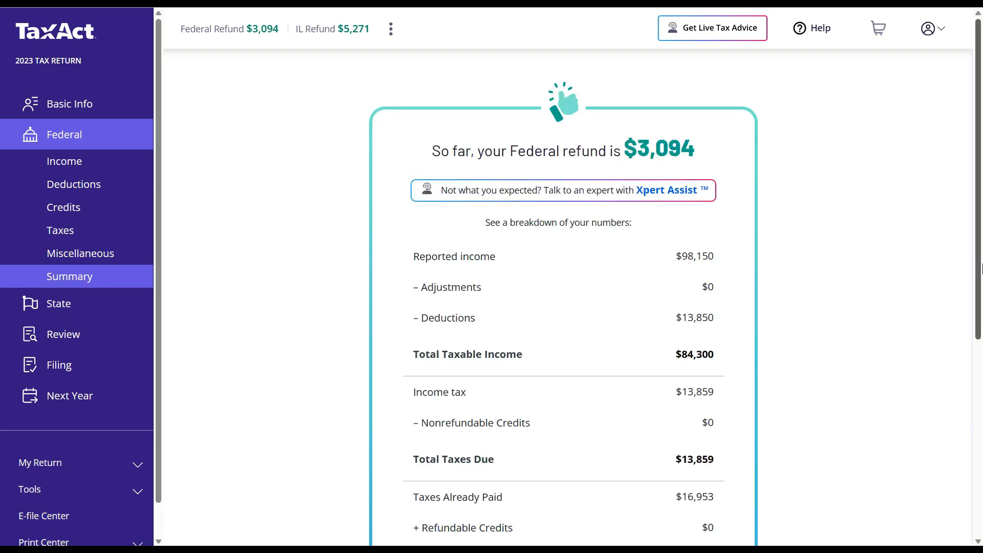
- Look over the $3,094 federal refund breakdown, then proceed to the state return
{"action": "left_click_drag", "start_coordinate": [982, 268], "coordinate": [981, 316]}
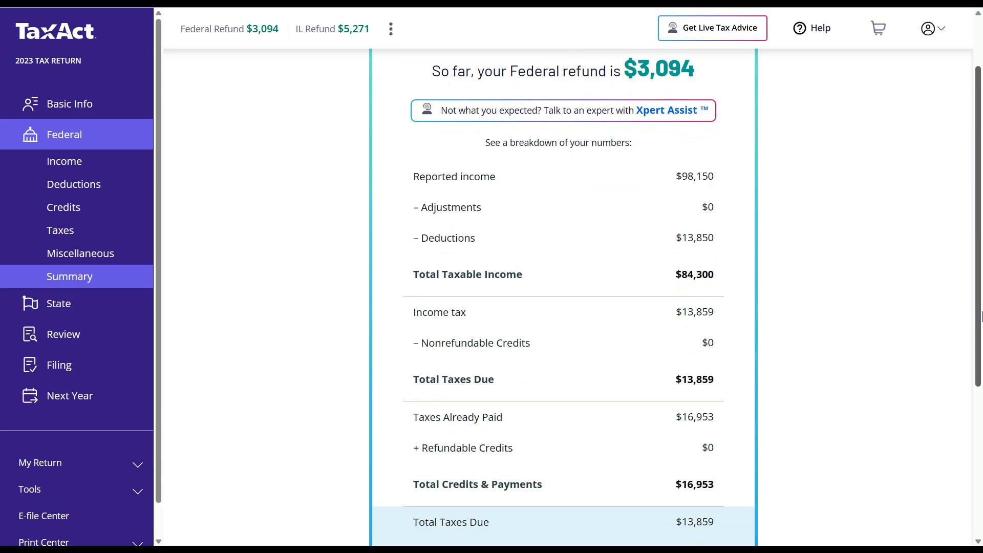
{"action": "left_click_drag", "start_coordinate": [982, 317], "coordinate": [980, 432]}
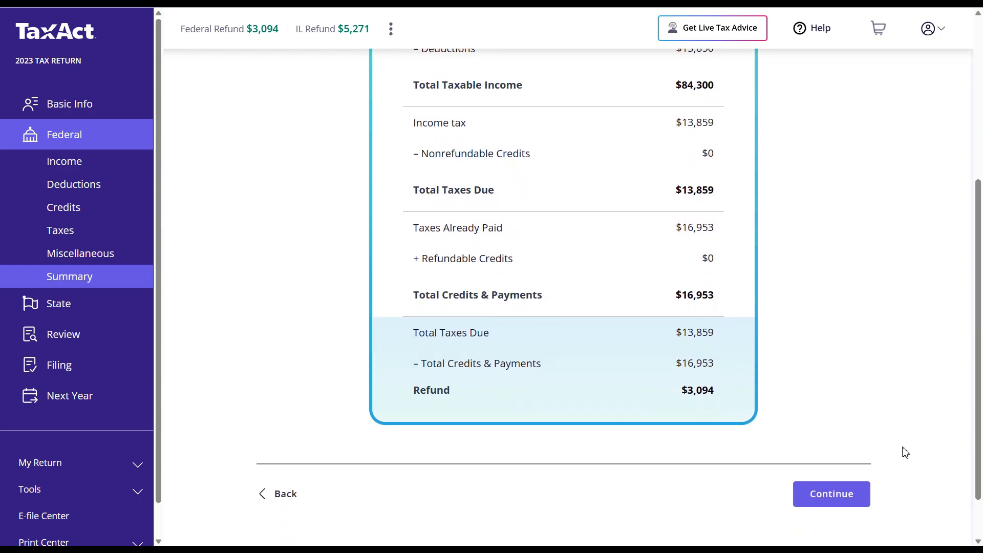
{"action": "left_click", "coordinate": [840, 501]}
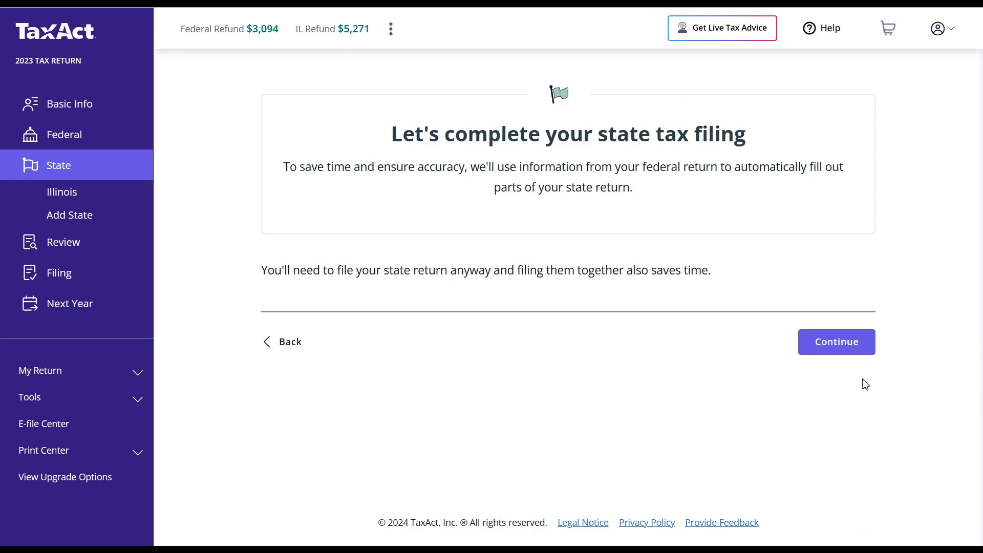
- Start the Illinois return as a full-year resident, lowering the IL refund to $533
{"action": "left_click", "coordinate": [852, 354]}
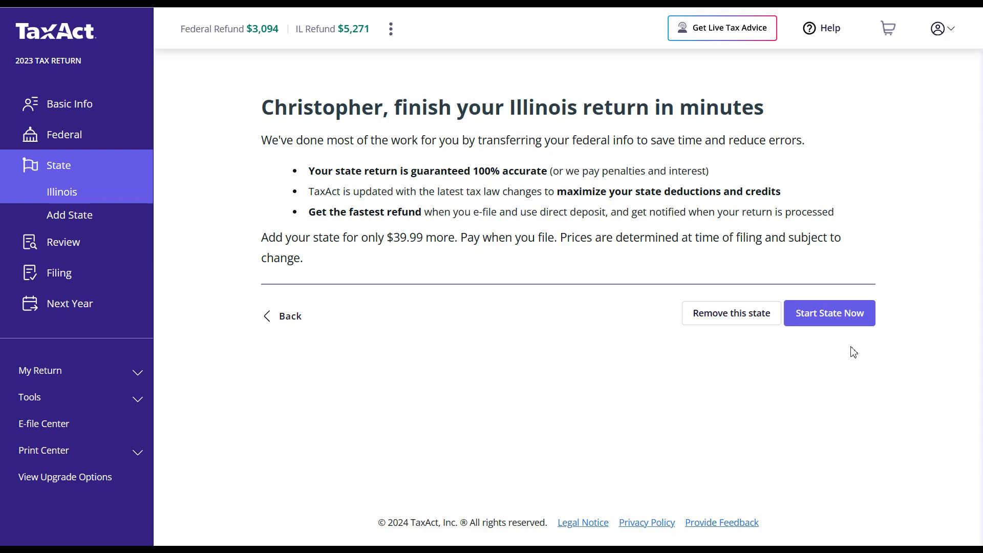
{"action": "left_click", "coordinate": [824, 324]}
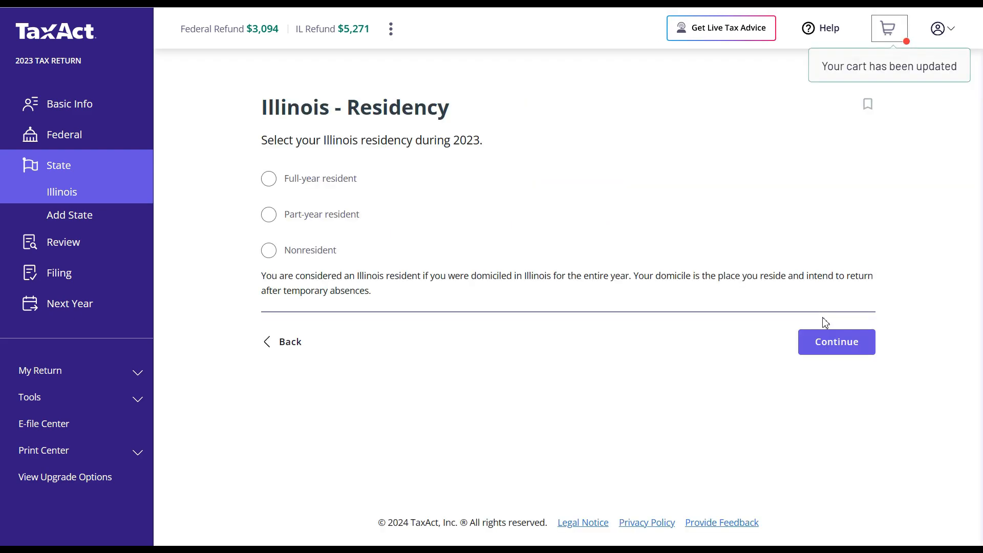
{"action": "left_click", "coordinate": [337, 191]}
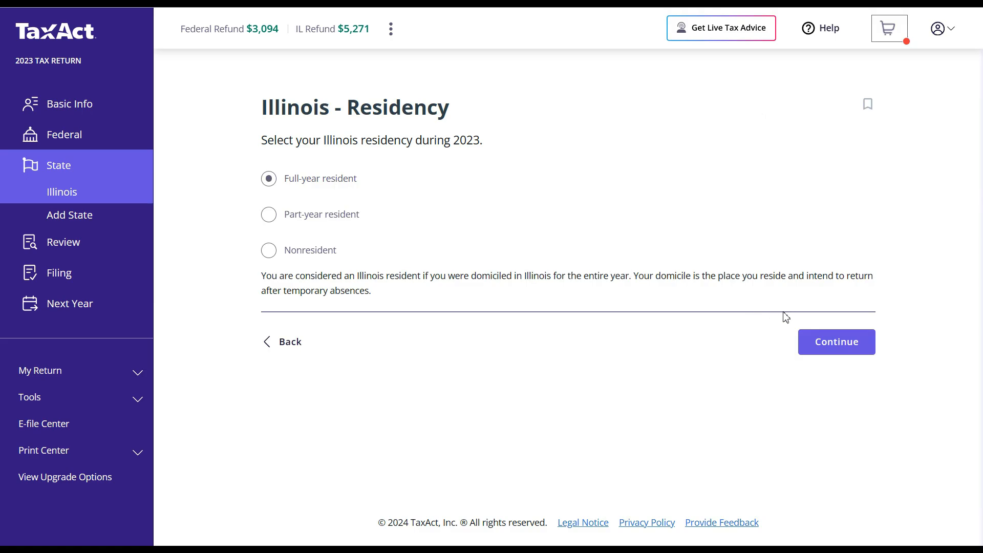
{"action": "left_click", "coordinate": [845, 347]}
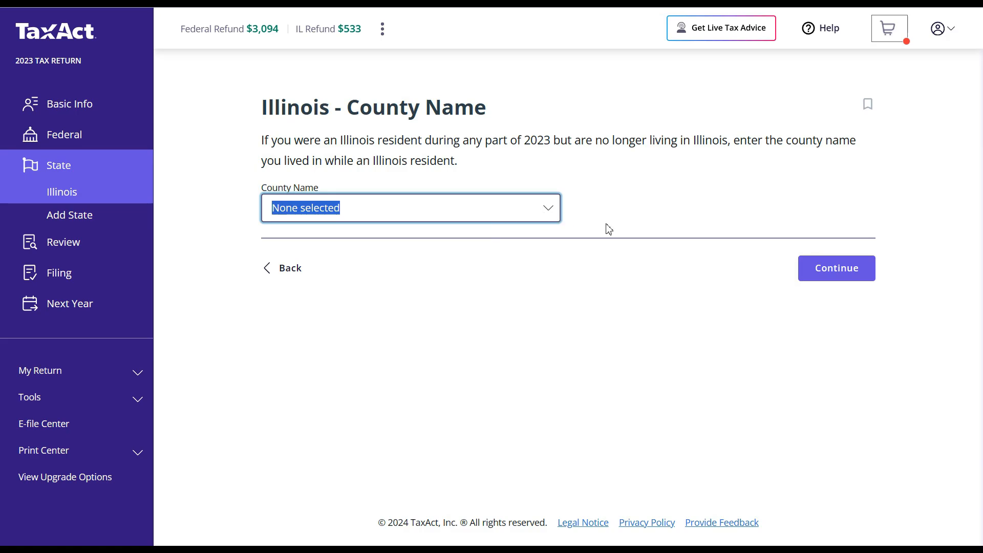
- Leave county and in-care-of names blank; skip other Illinois additions and employer securities gains
{"action": "left_click", "coordinate": [837, 268]}
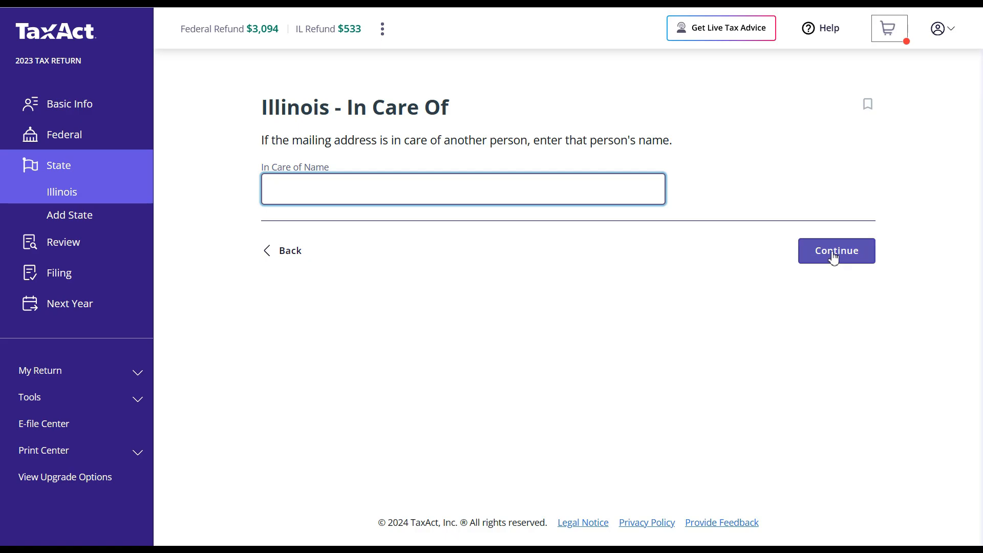
{"action": "left_click", "coordinate": [833, 254]}
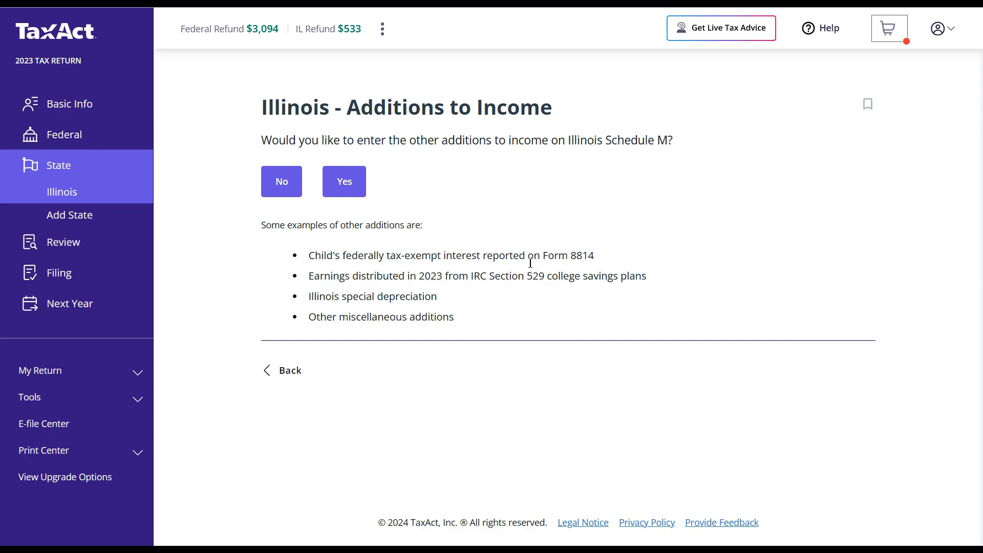
{"action": "left_click", "coordinate": [269, 196]}
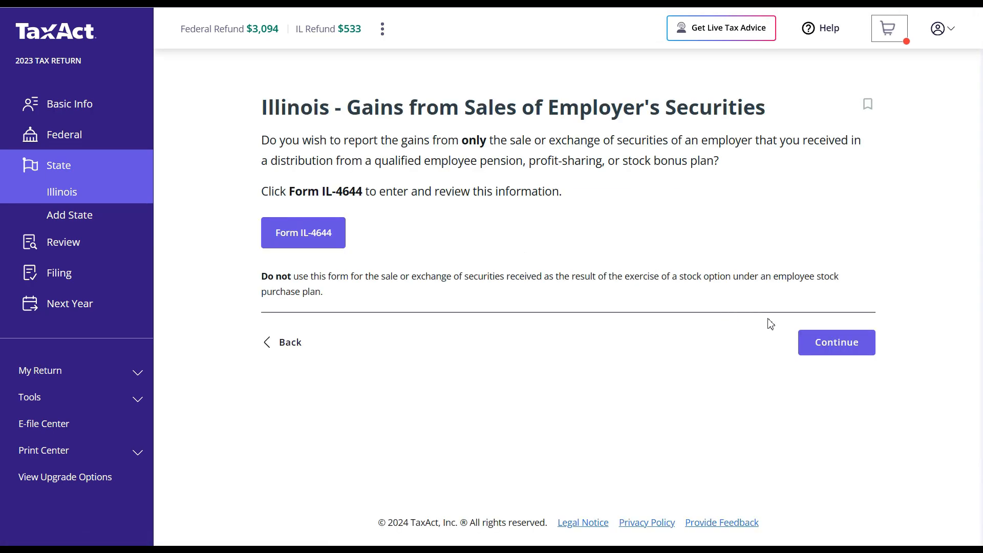
{"action": "left_click", "coordinate": [840, 341]}
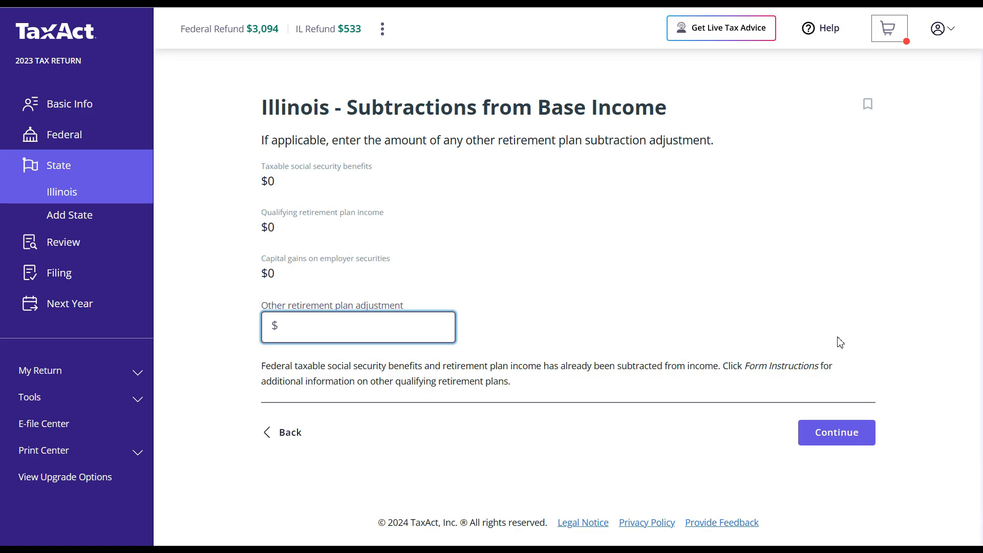
- Leave the retirement plan adjustment empty and decline dividend and other Schedule M subtractions
{"action": "left_click", "coordinate": [840, 434]}
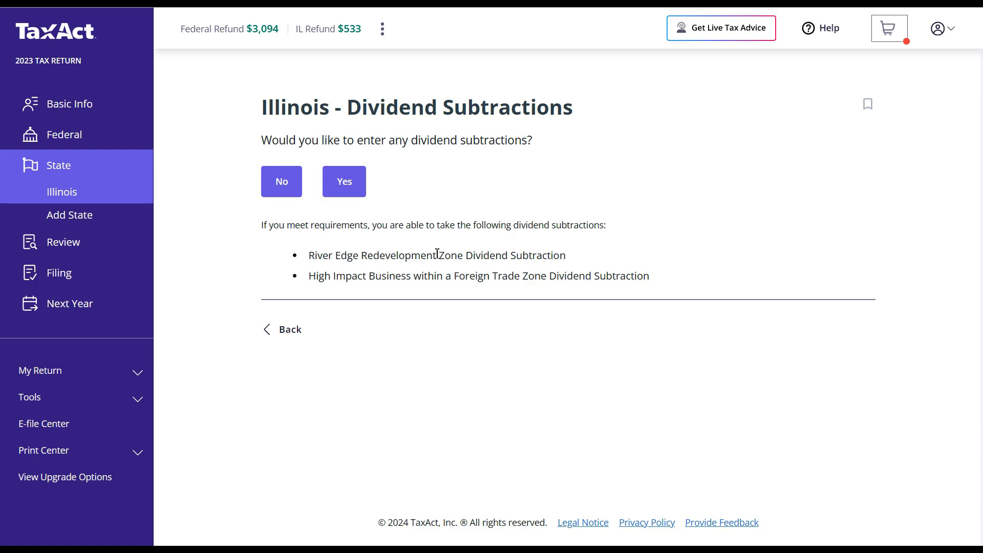
{"action": "left_click", "coordinate": [285, 183]}
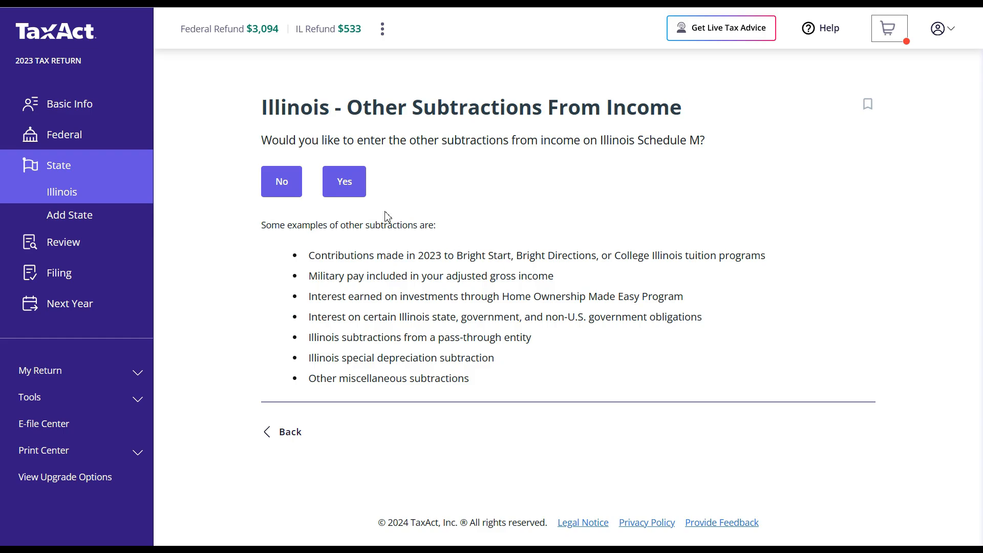
{"action": "left_click", "coordinate": [280, 184]}
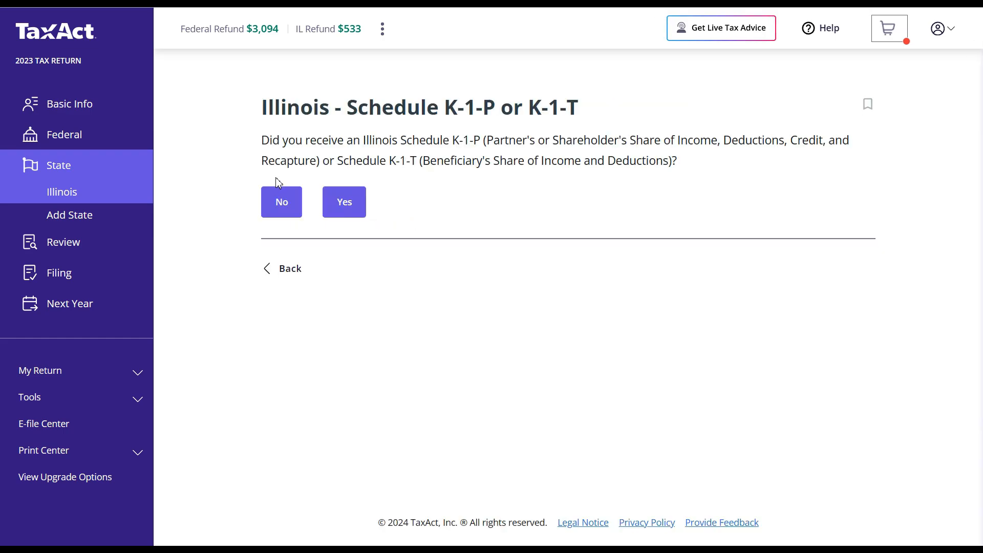
- Decline K-1-P, other-state tax, property tax, K-12 education, emergency worker and 1299-C credits; skip Schedule 4255
{"action": "left_click", "coordinate": [268, 198]}
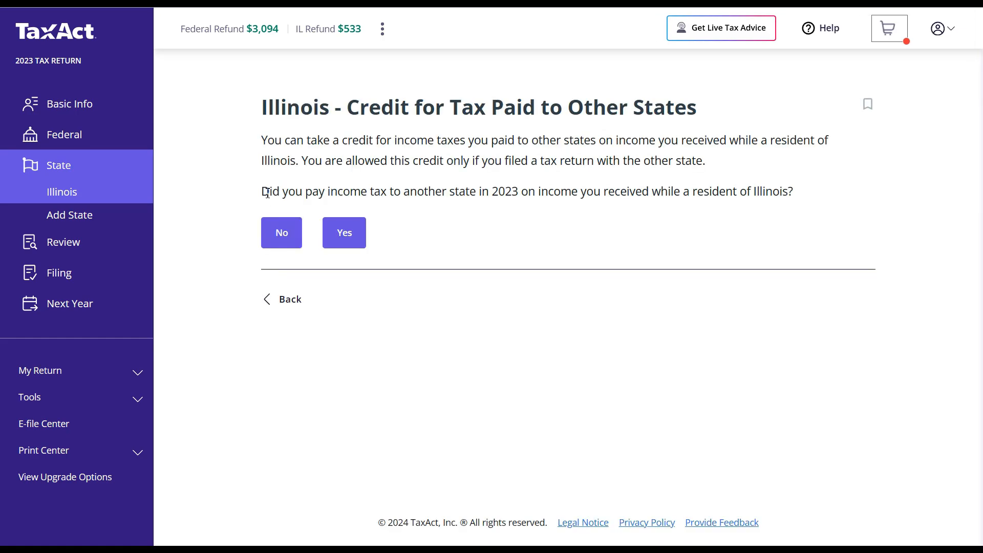
{"action": "left_click", "coordinate": [274, 234]}
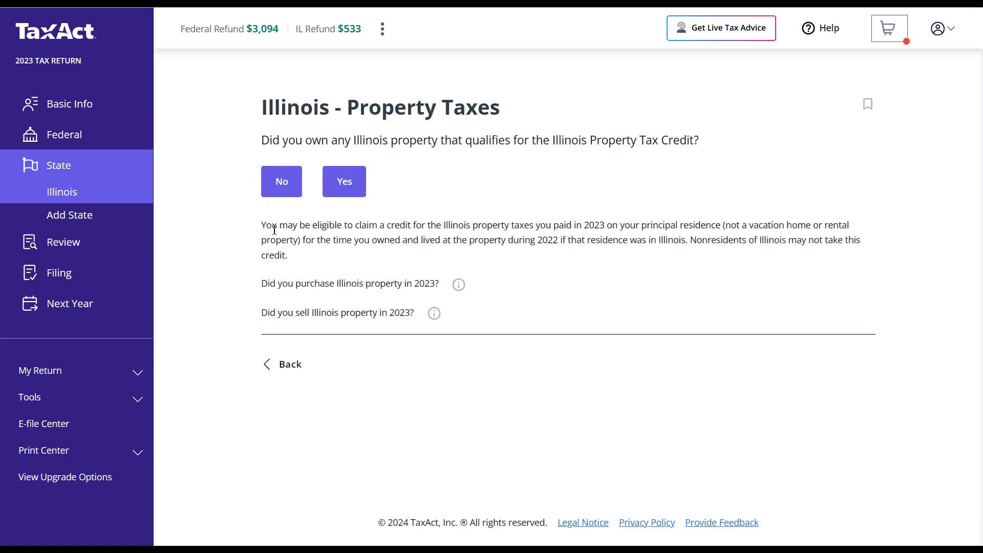
{"action": "left_click", "coordinate": [270, 187]}
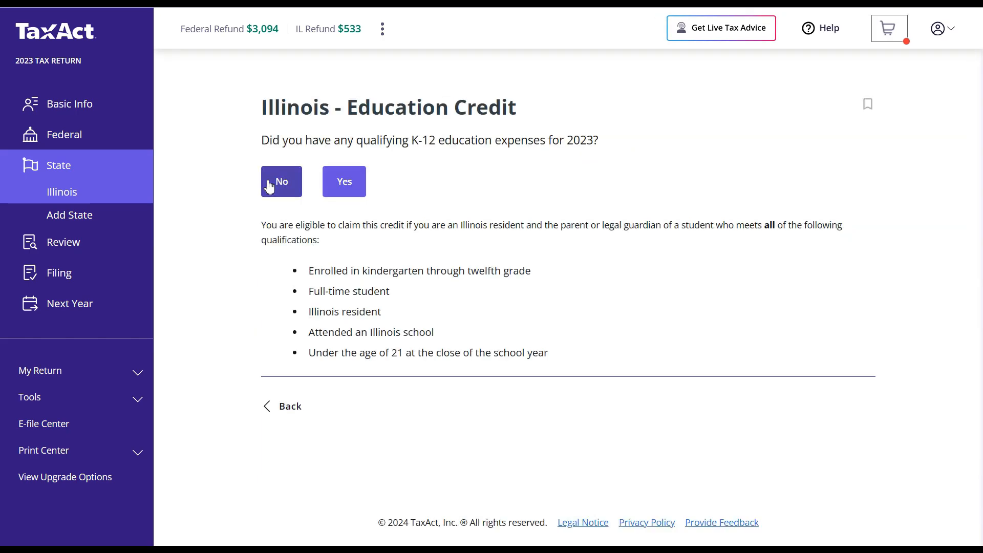
{"action": "left_click", "coordinate": [270, 187]}
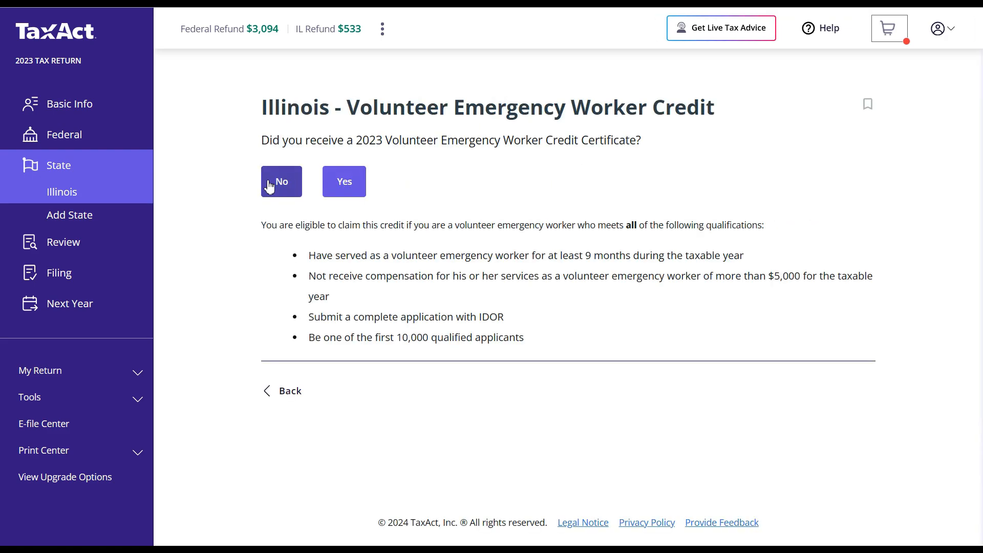
{"action": "left_click", "coordinate": [270, 187]}
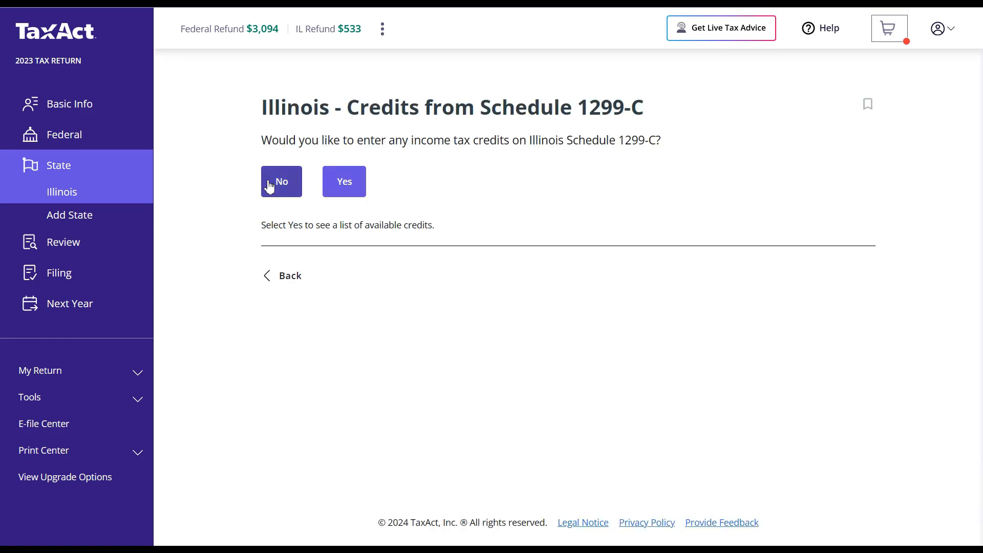
{"action": "left_click", "coordinate": [269, 187]}
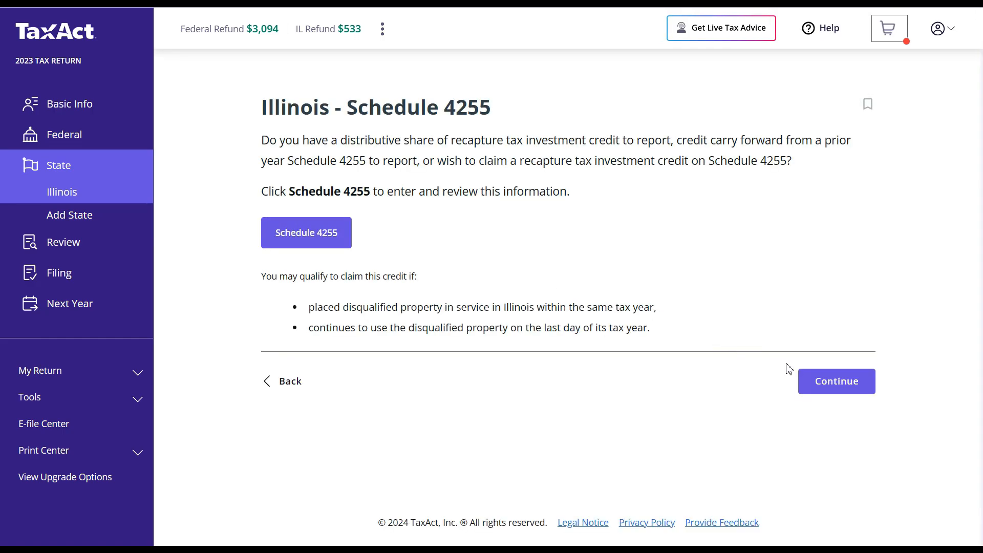
{"action": "left_click", "coordinate": [823, 383]}
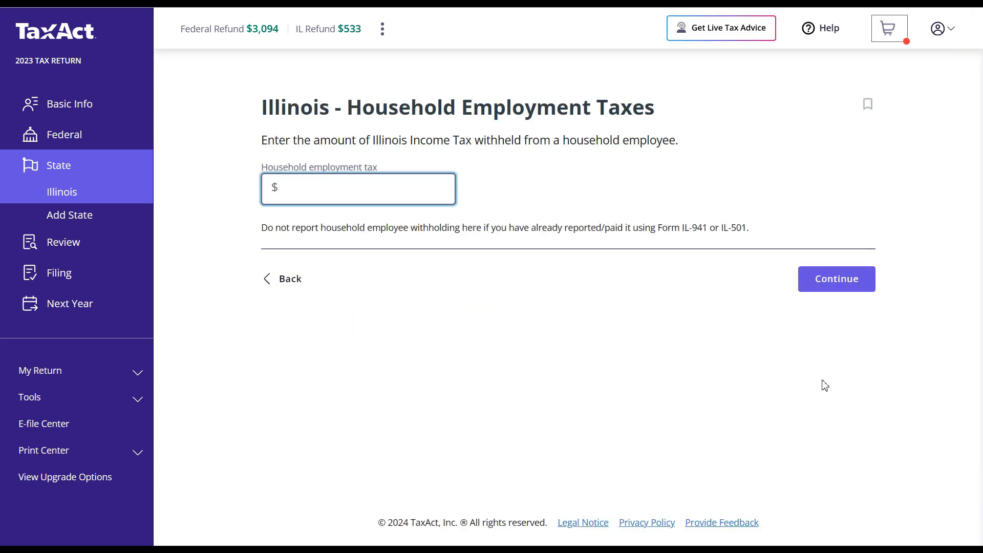
- Leave household tax, cannabis surcharge and extension payment empty; decline use tax, IL-2210 and estimated tax
{"action": "left_click", "coordinate": [822, 296]}
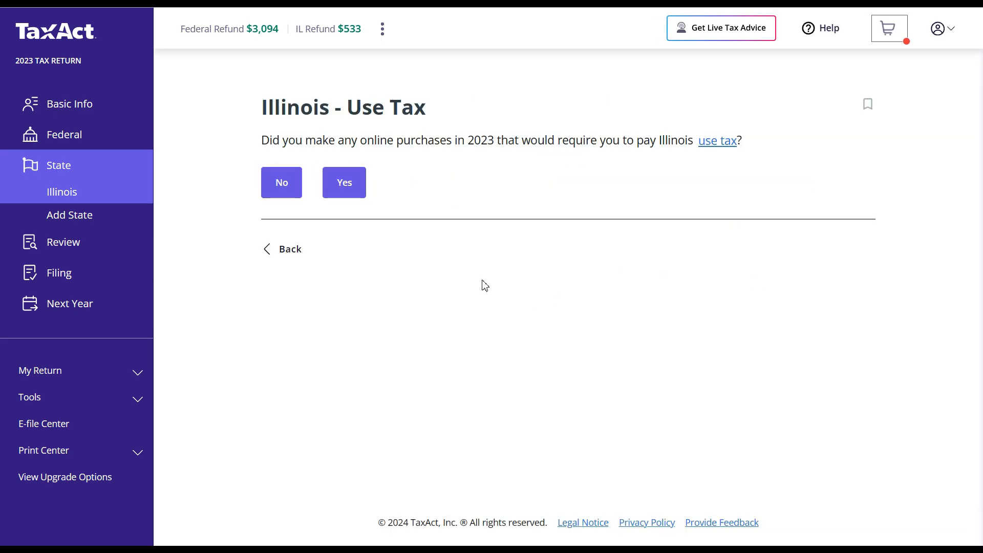
{"action": "left_click", "coordinate": [280, 198]}
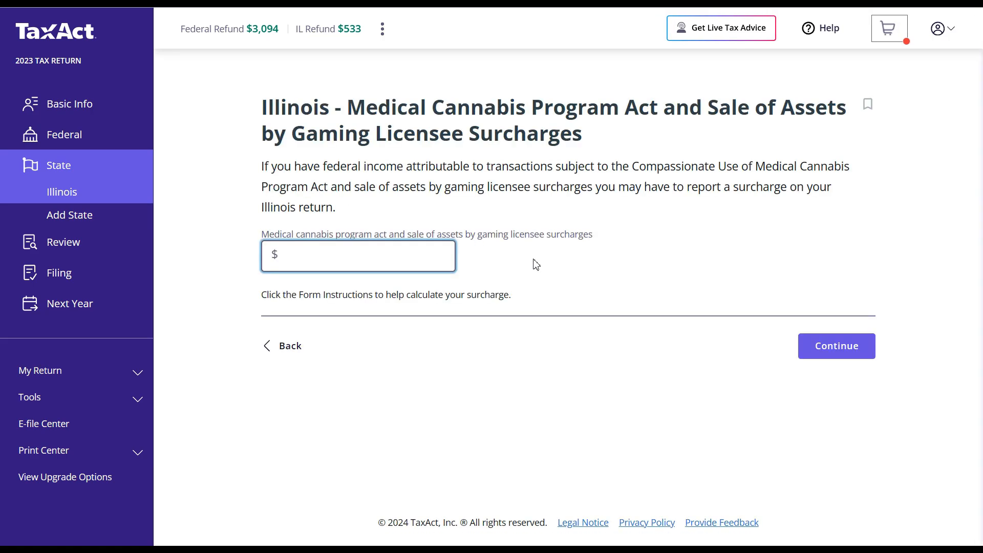
{"action": "left_click", "coordinate": [810, 358]}
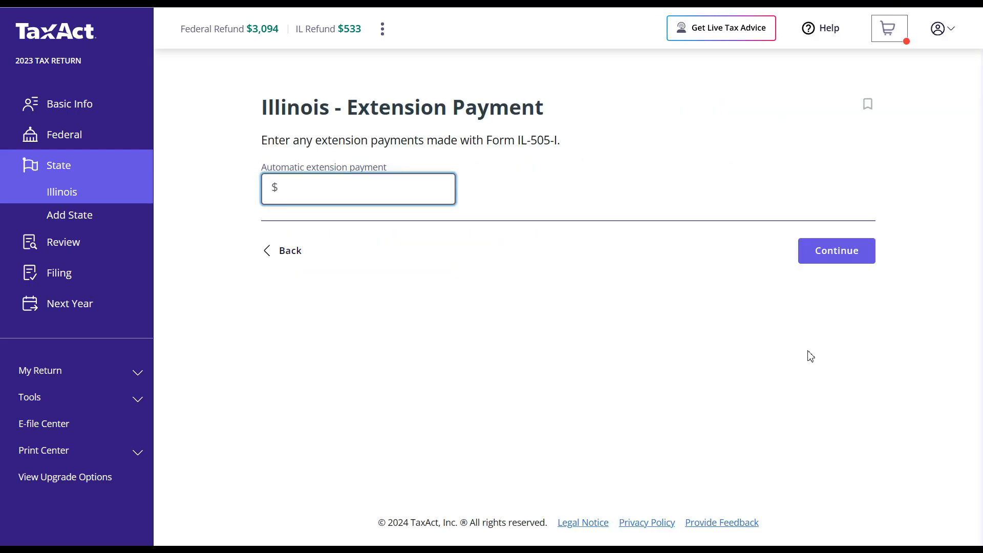
{"action": "left_click", "coordinate": [830, 260]}
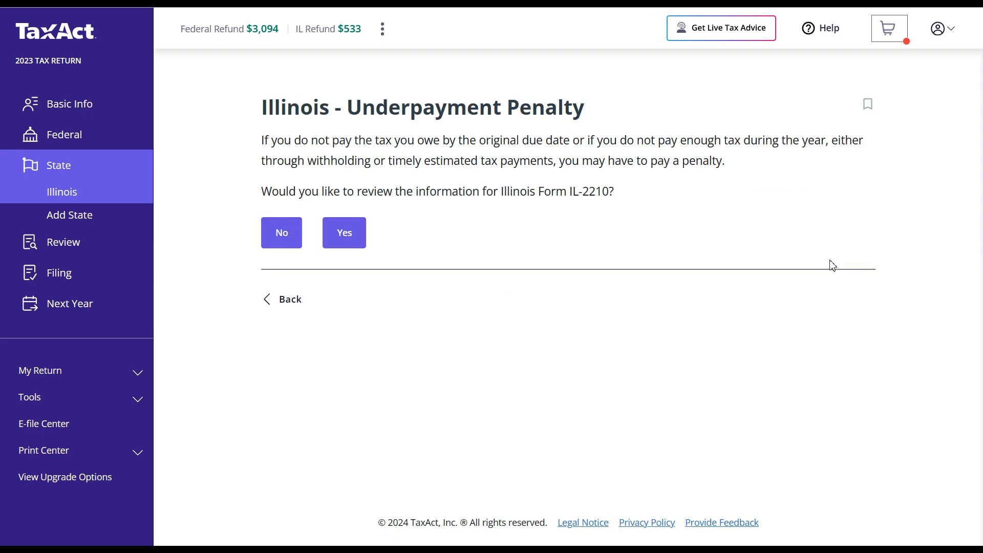
{"action": "left_click", "coordinate": [281, 236]}
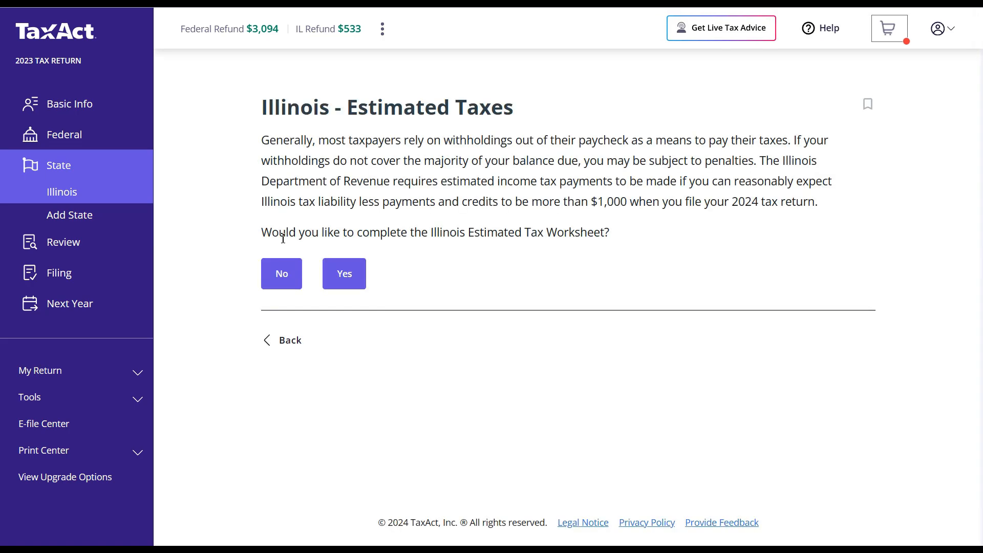
{"action": "left_click", "coordinate": [288, 275]}
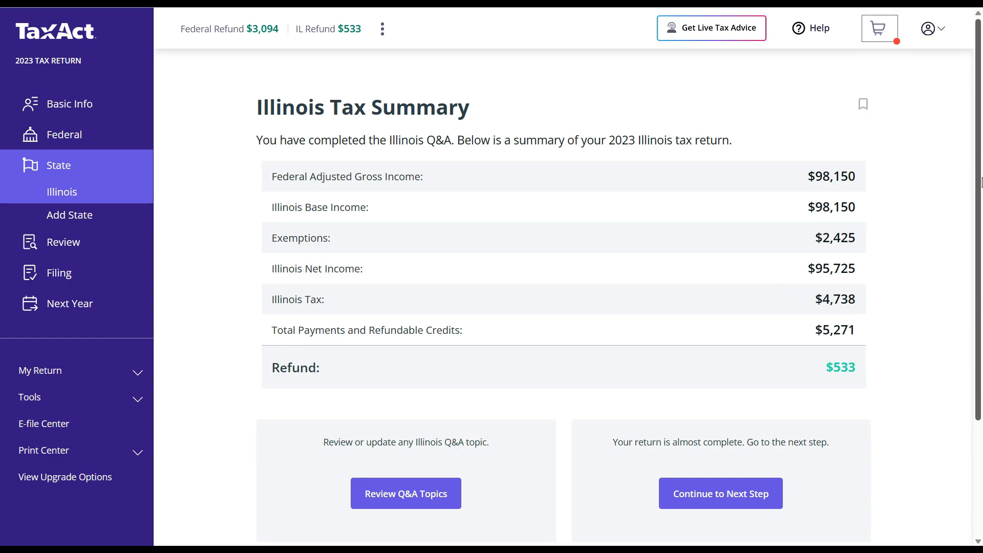
- Review the Illinois summary's $533 refund and continue to the add-another-state question
{"action": "left_click_drag", "start_coordinate": [981, 181], "coordinate": [981, 304]}
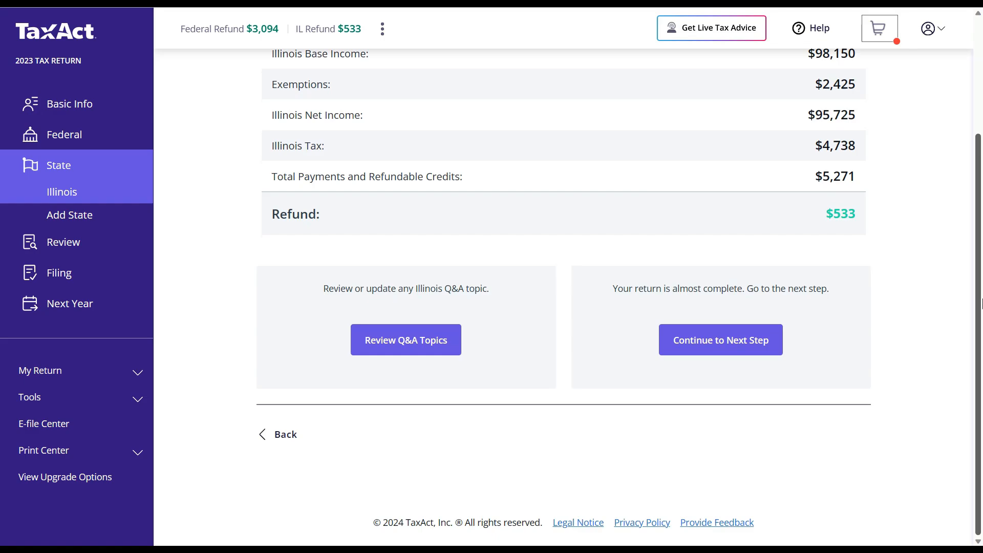
{"action": "left_click", "coordinate": [737, 348]}
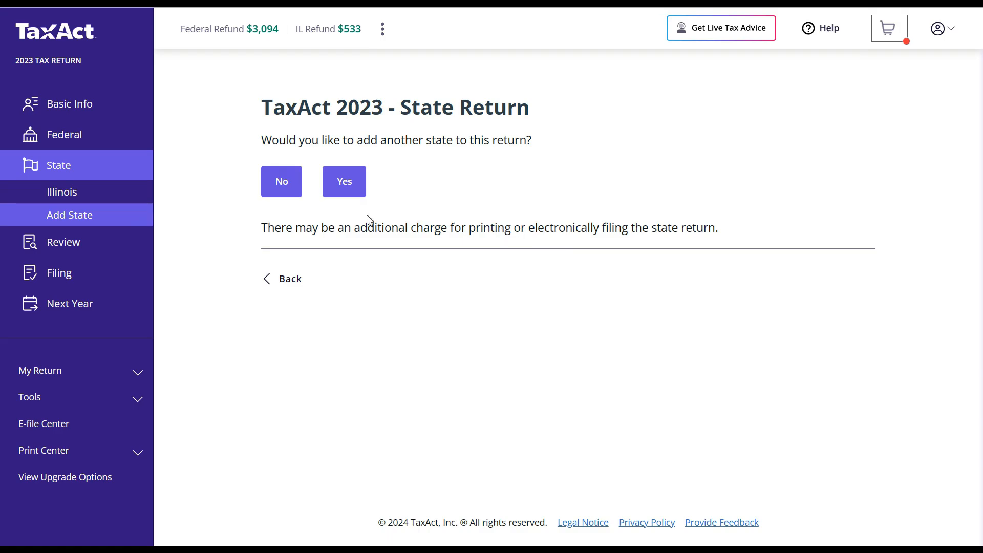
- Decline adding another state, start the final review, and turn down the TaxAct Complete bundle
{"action": "left_click", "coordinate": [282, 183]}
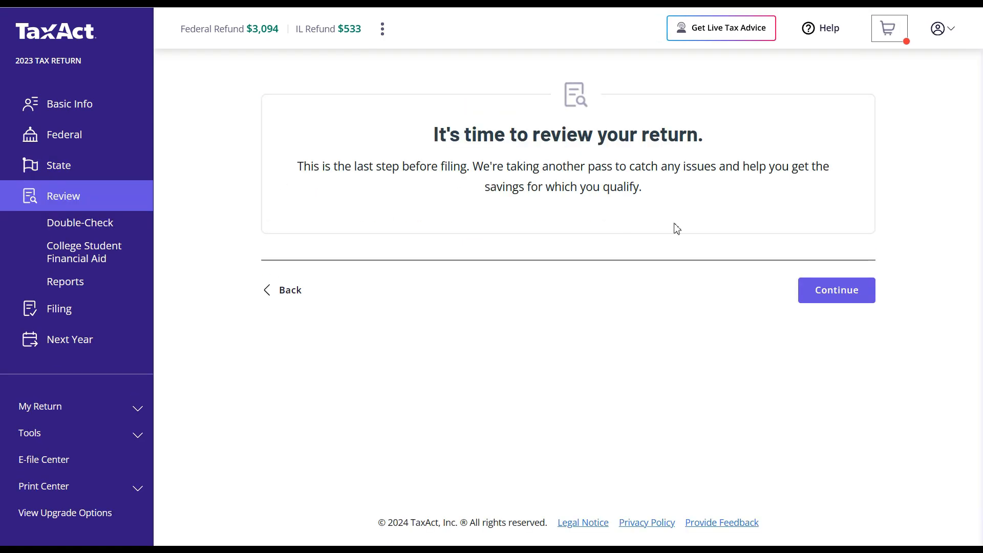
{"action": "left_click", "coordinate": [832, 294]}
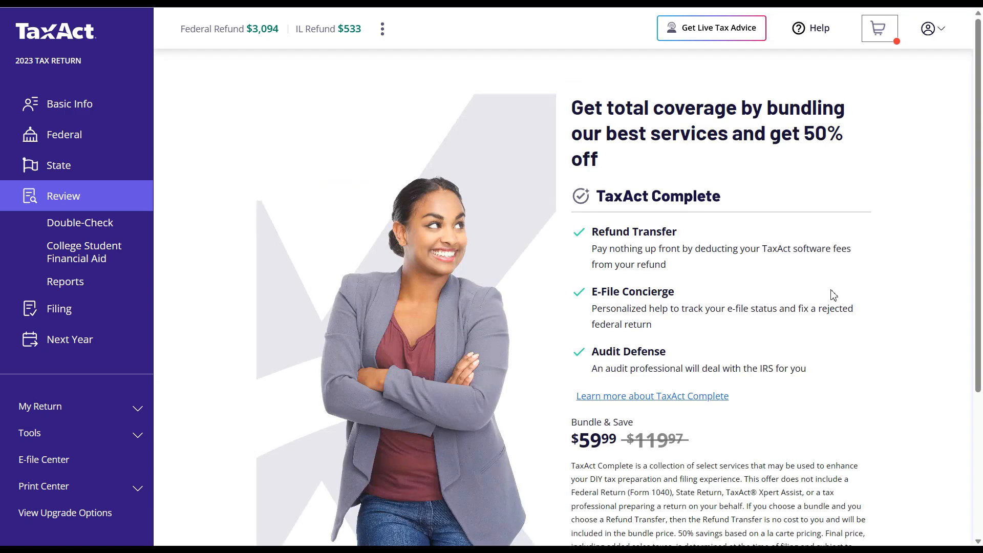
{"action": "left_click_drag", "start_coordinate": [980, 181], "coordinate": [972, 320]}
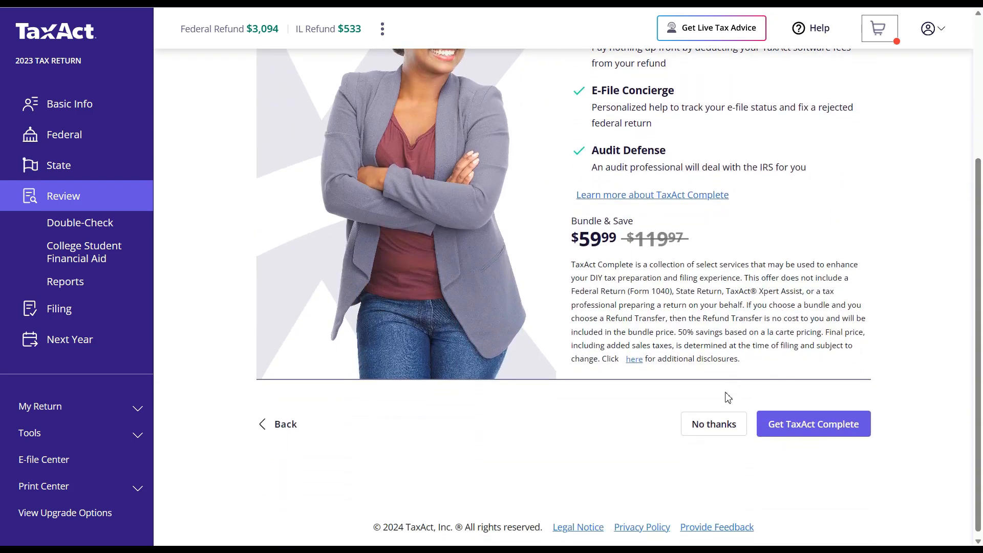
{"action": "left_click", "coordinate": [716, 424]}
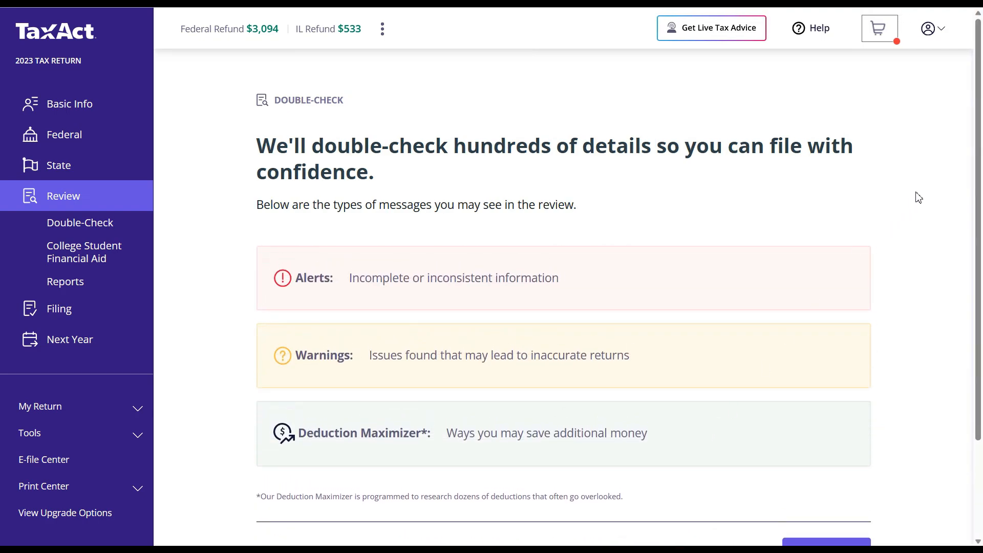
- Run the double-check, which finds 0 alerts and 0 warnings, and move on to the missed-deductions check
{"action": "left_click_drag", "start_coordinate": [979, 165], "coordinate": [981, 221]}
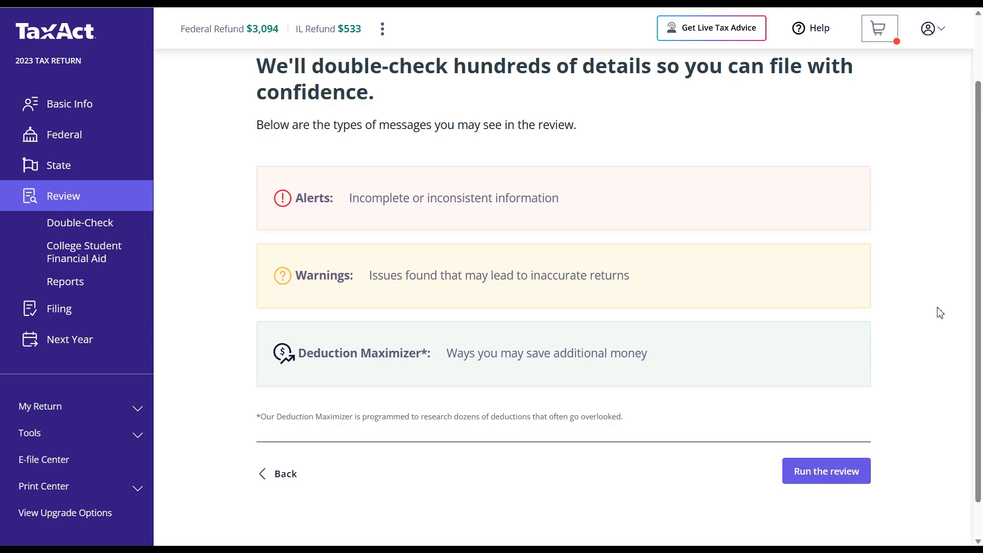
{"action": "left_click", "coordinate": [846, 471]}
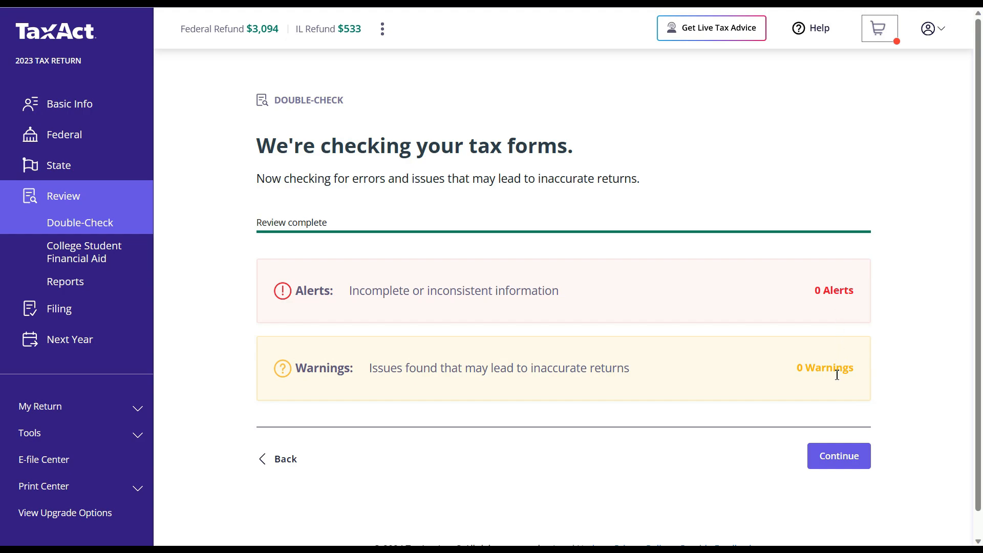
{"action": "left_click", "coordinate": [835, 463]}
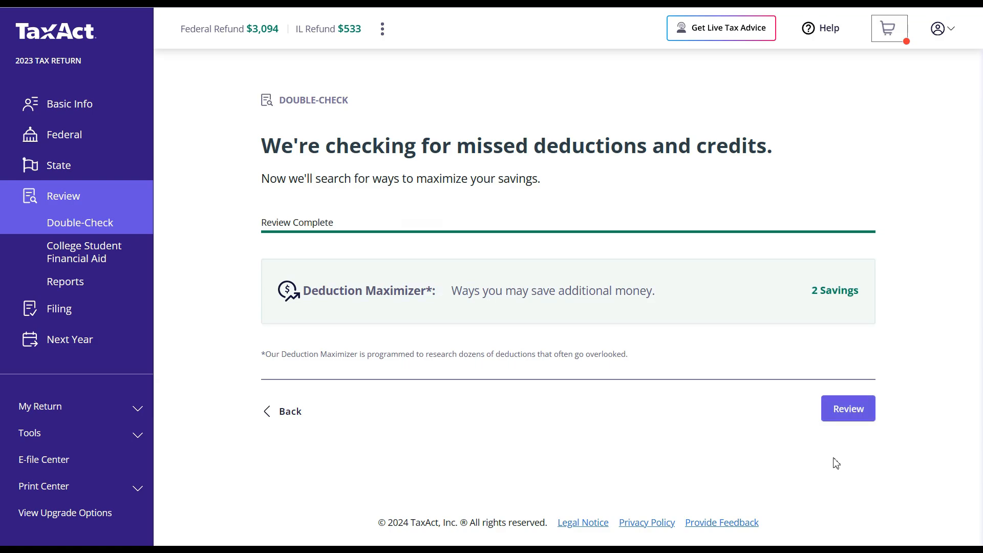
- Skip the minimum tax credit and IRA suggestions, then decline E-File Concierge and Audit Defense
{"action": "left_click", "coordinate": [853, 417]}
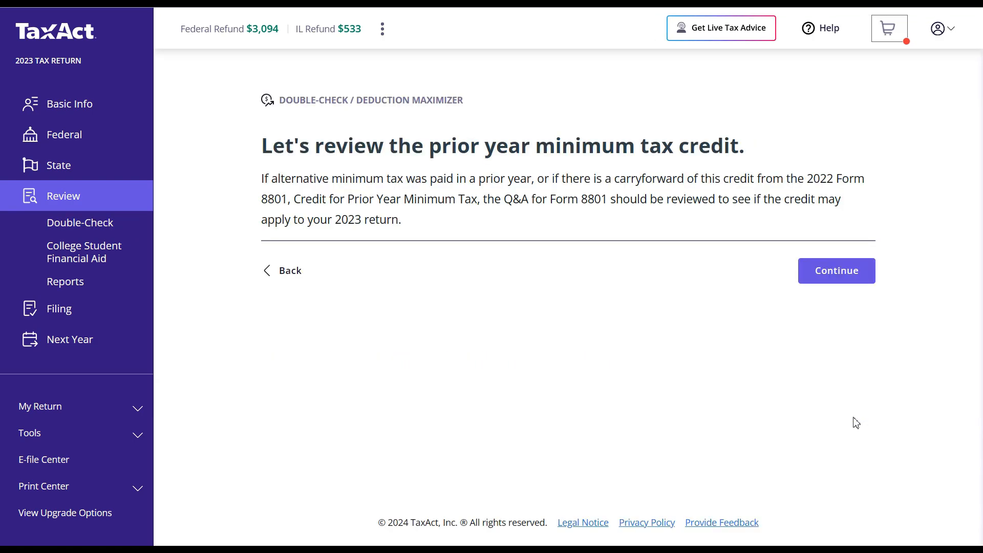
{"action": "left_click", "coordinate": [845, 275]}
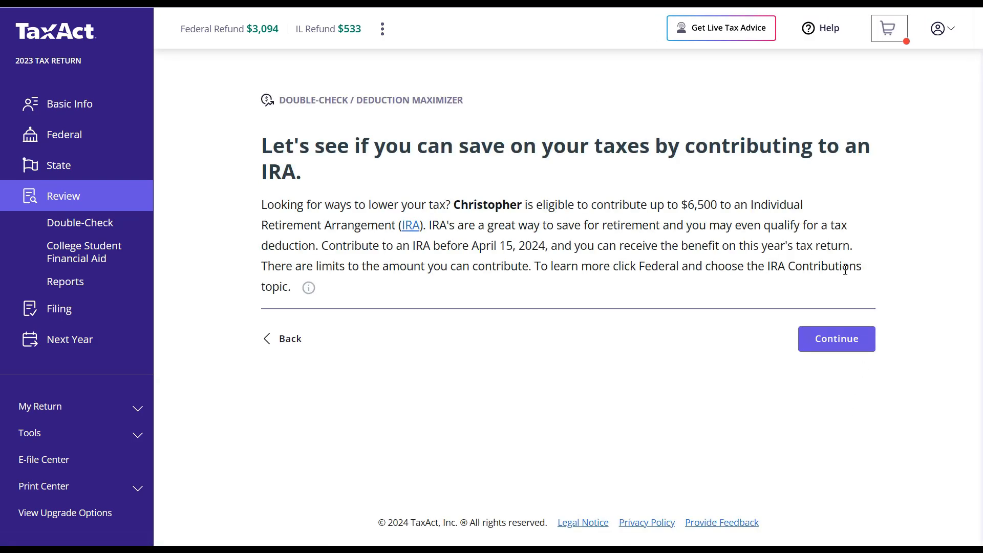
{"action": "left_click", "coordinate": [838, 342]}
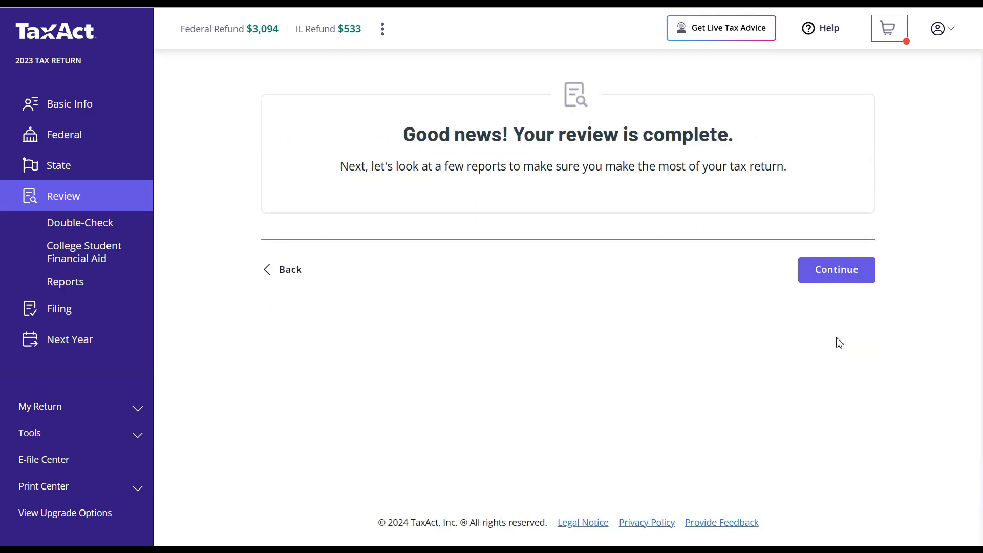
{"action": "left_click", "coordinate": [831, 275]}
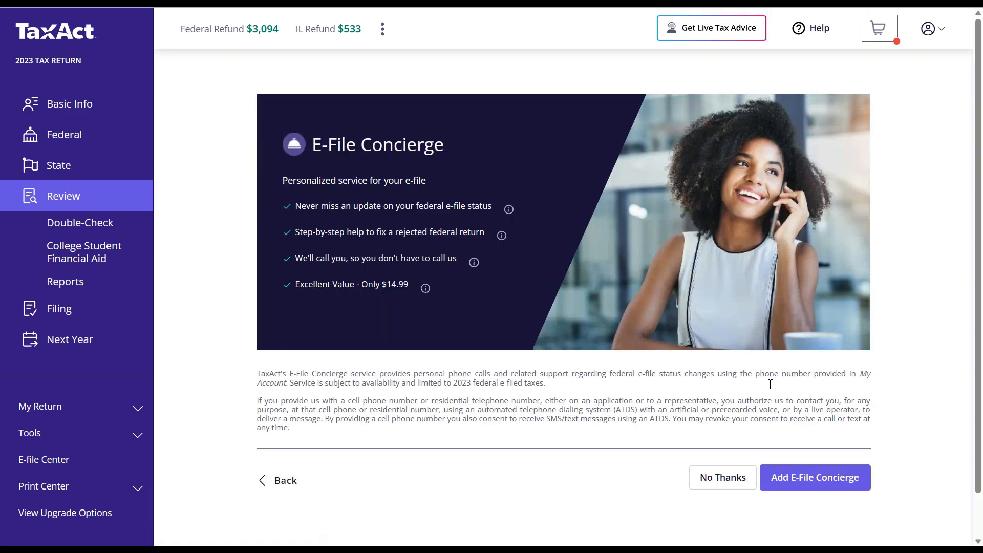
{"action": "left_click", "coordinate": [738, 477]}
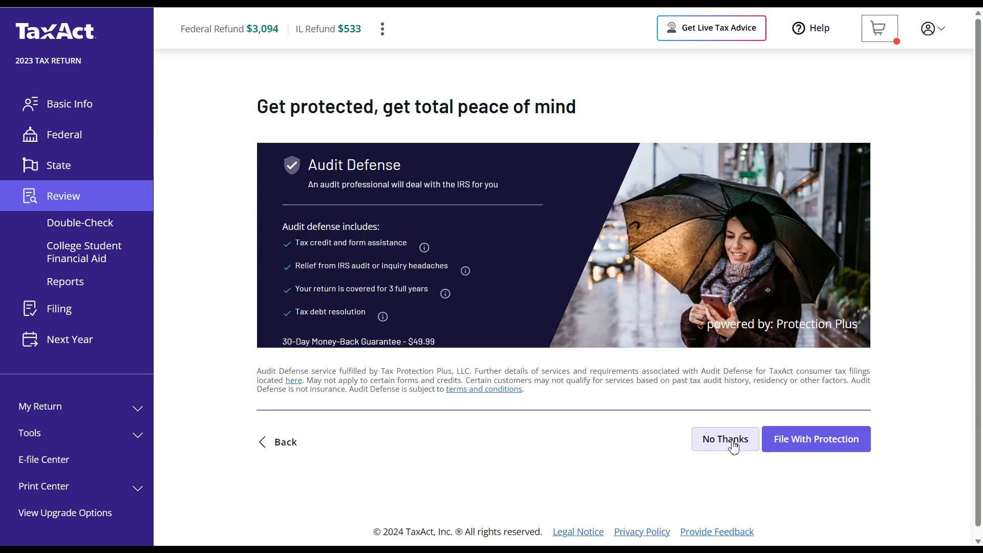
{"action": "left_click", "coordinate": [731, 442]}
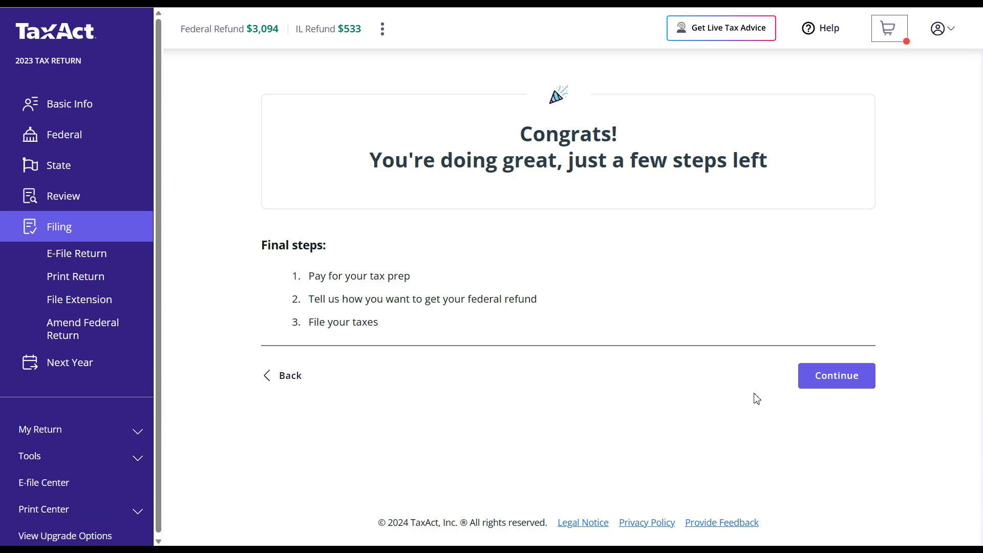
- Choose 'E-File my return' and accept the $39.99 Illinois product order
{"action": "left_click", "coordinate": [827, 388]}
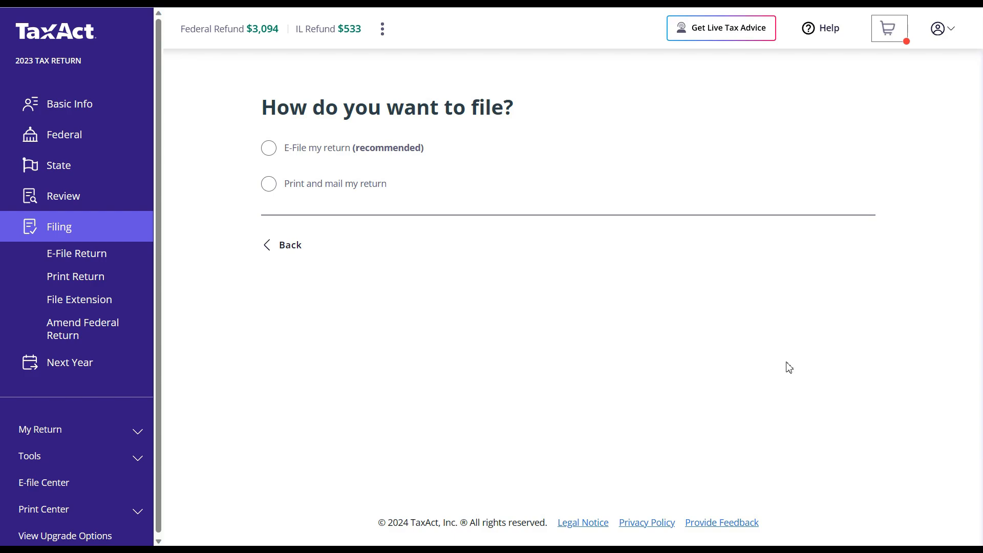
{"action": "left_click", "coordinate": [270, 150]}
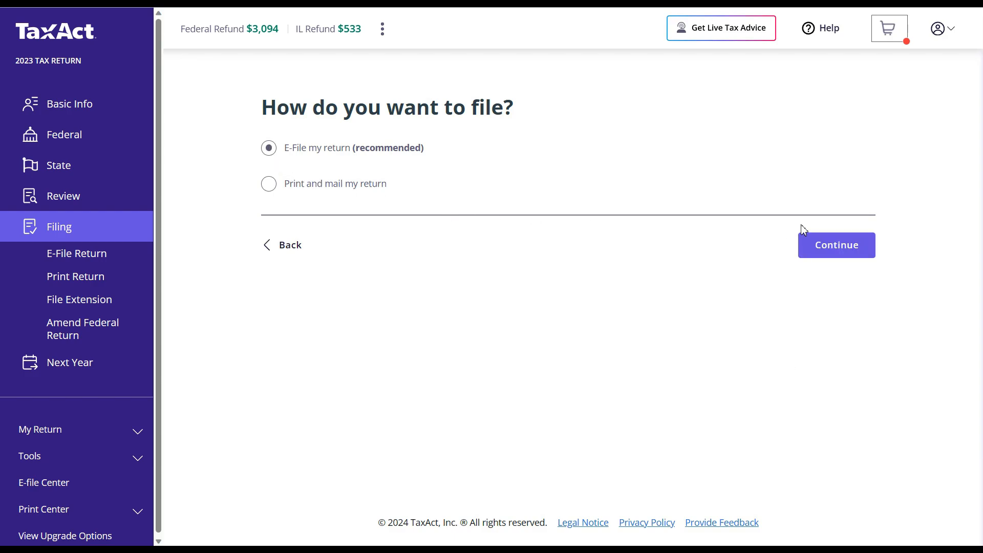
{"action": "left_click", "coordinate": [833, 247]}
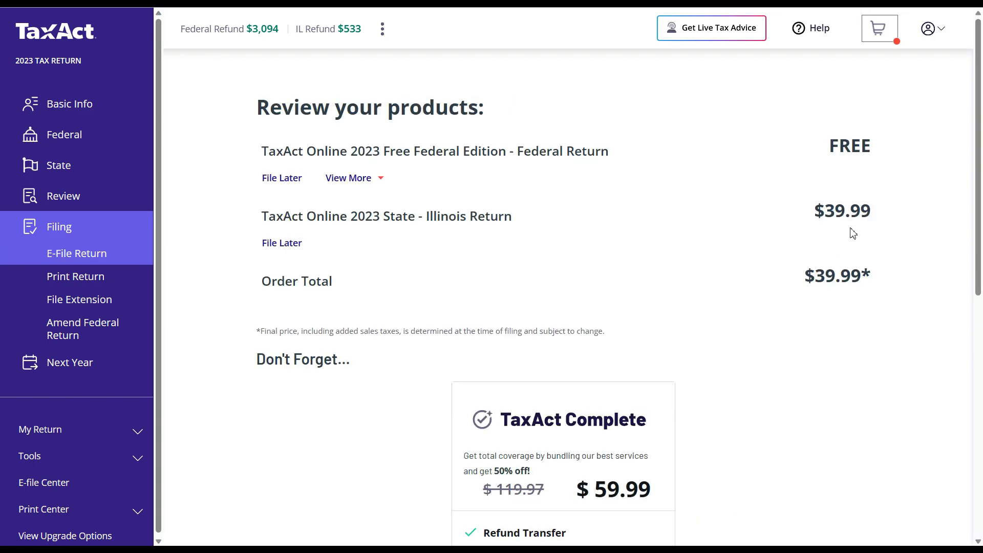
{"action": "left_click_drag", "start_coordinate": [981, 158], "coordinate": [969, 355]}
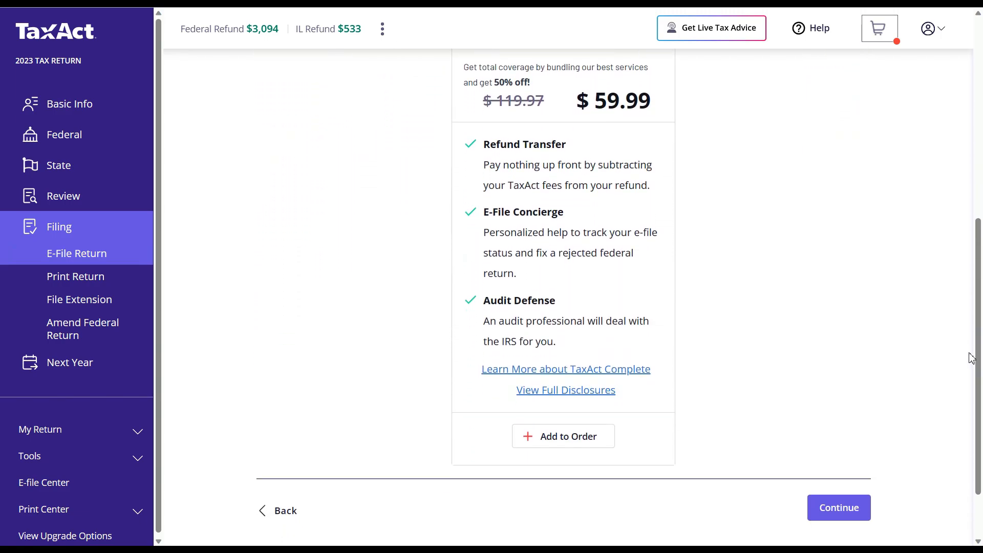
{"action": "left_click", "coordinate": [841, 497]}
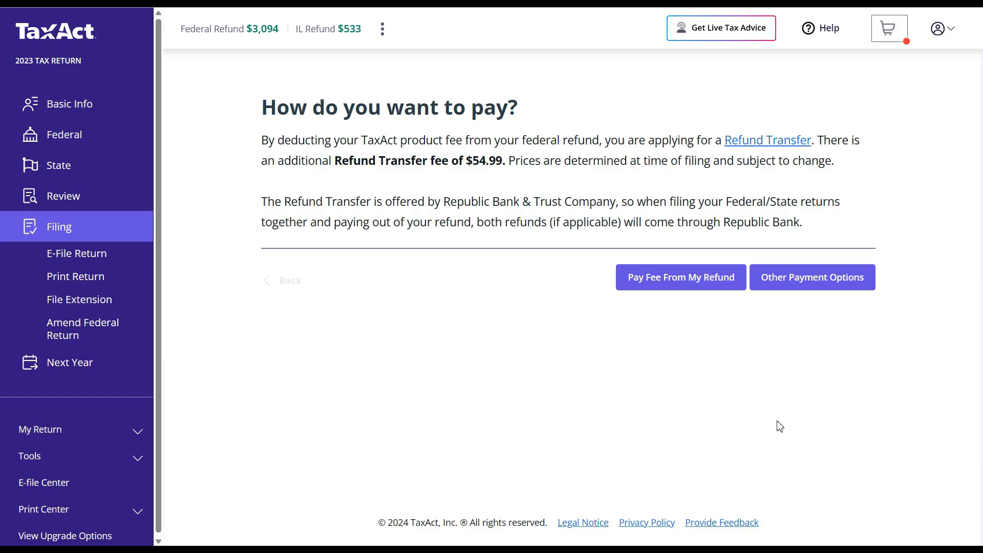
- Pay the fee from the federal refund, signing the consent with your name and date 1/26/2024
{"action": "left_click", "coordinate": [701, 285]}
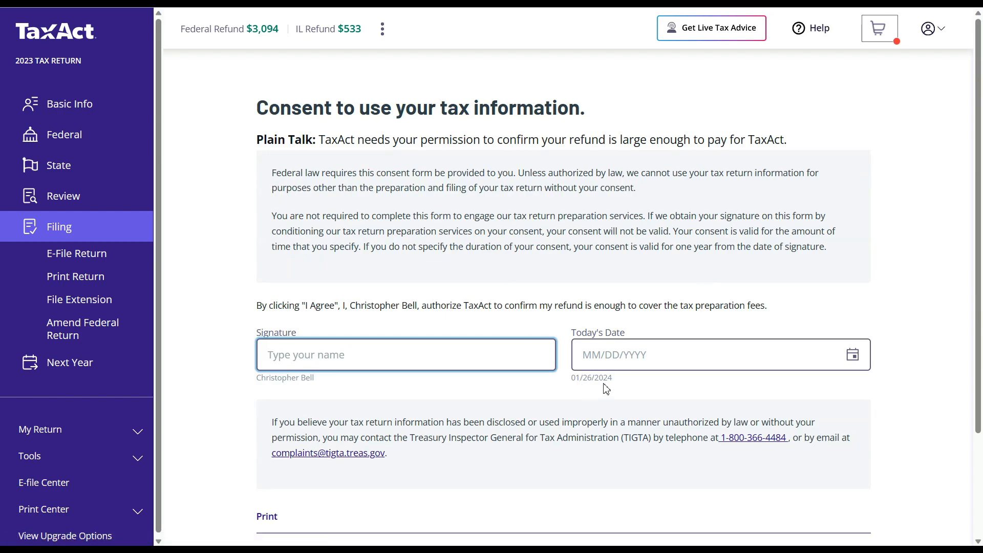
{"action": "left_click", "coordinate": [616, 360]}
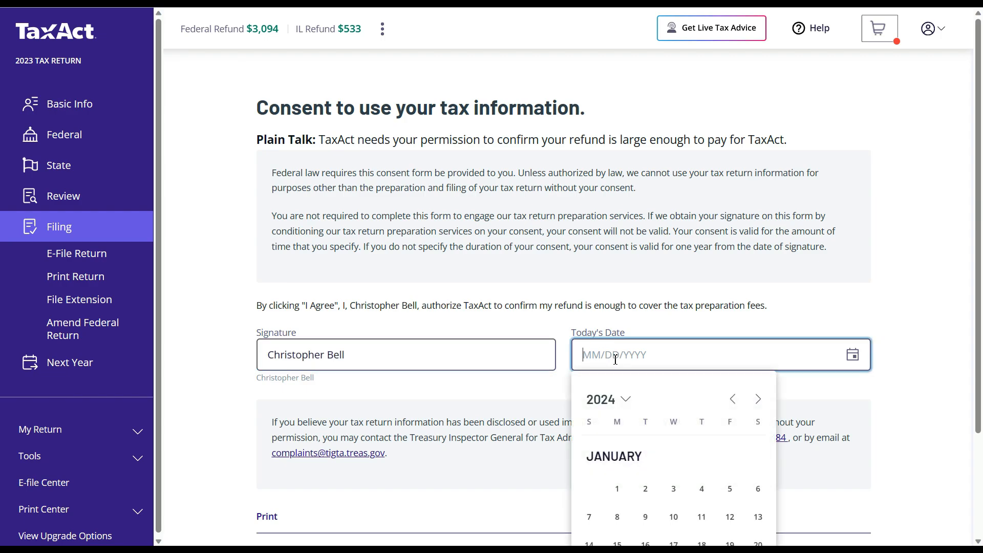
{"action": "type", "text": "0"}
{"action": "type", "text": "/2024"}
{"action": "left_click", "coordinate": [813, 392]}
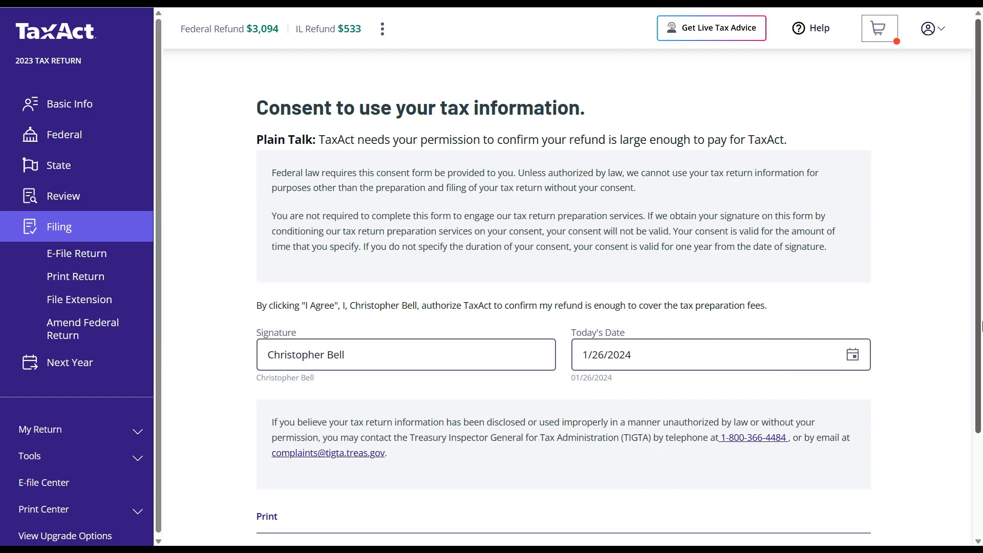
{"action": "scroll", "coordinate": [982, 326], "scroll_direction": "down", "scroll_amount": 2}
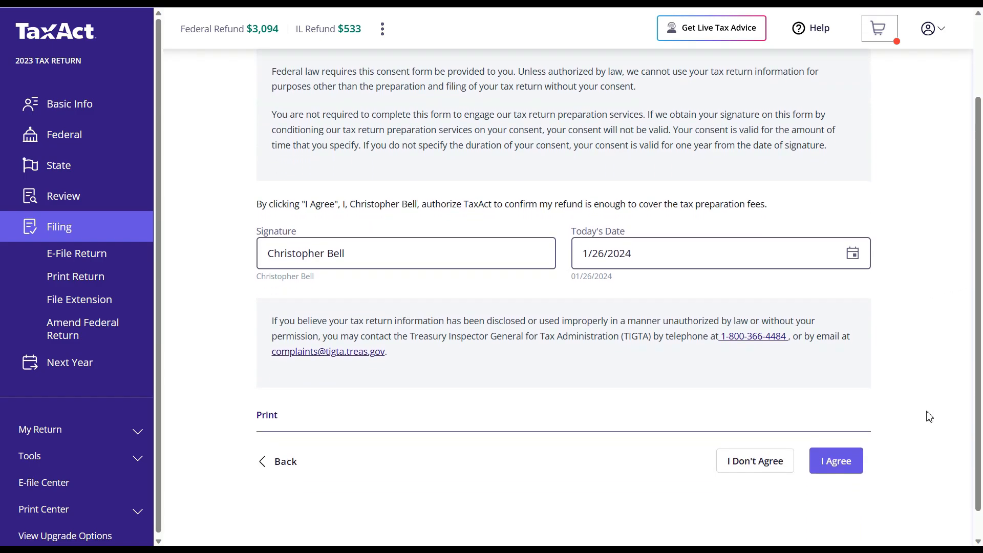
{"action": "left_click", "coordinate": [838, 461]}
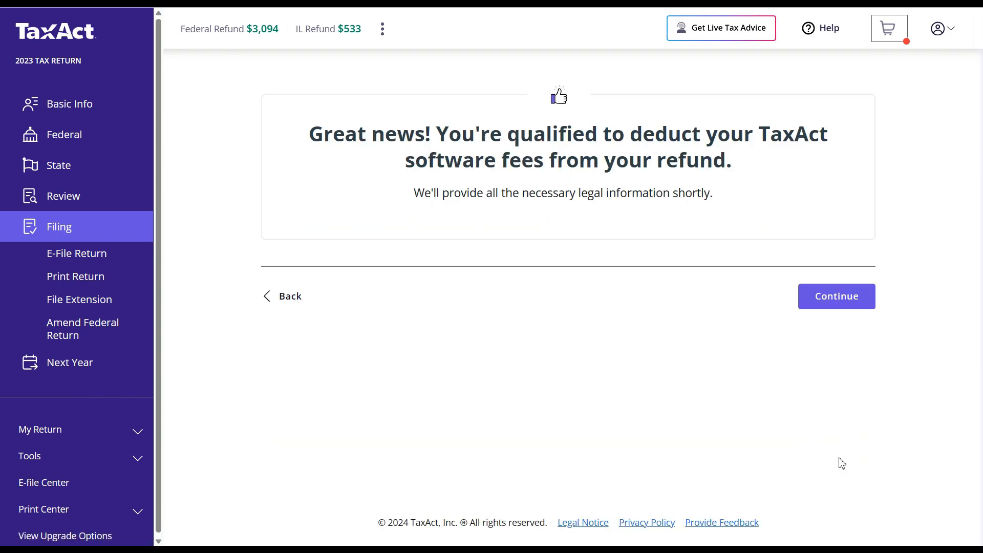
- Sign the refund-options consent with your name and date 01/26, then agree to it
{"action": "left_click", "coordinate": [860, 300]}
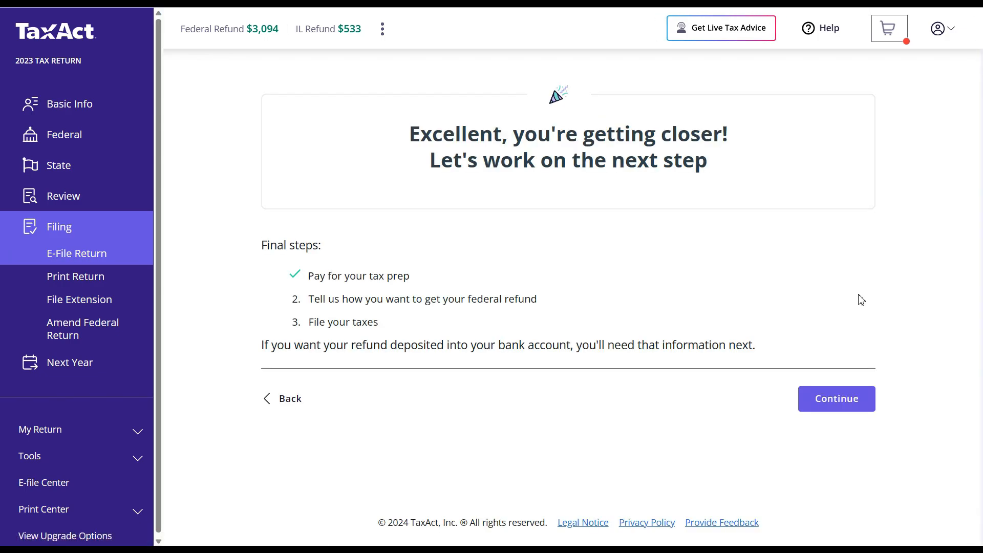
{"action": "left_click", "coordinate": [827, 403]}
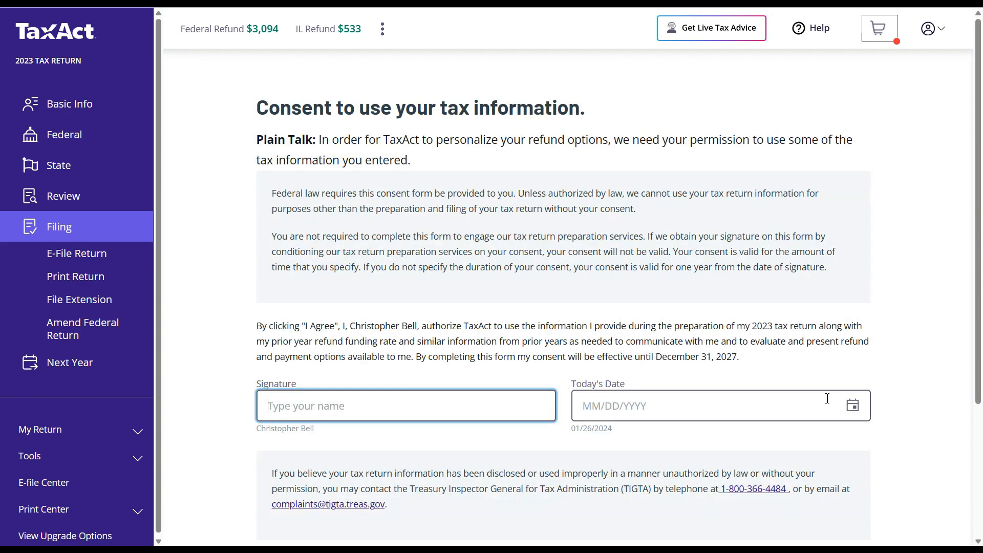
{"action": "left_click", "coordinate": [653, 404]}
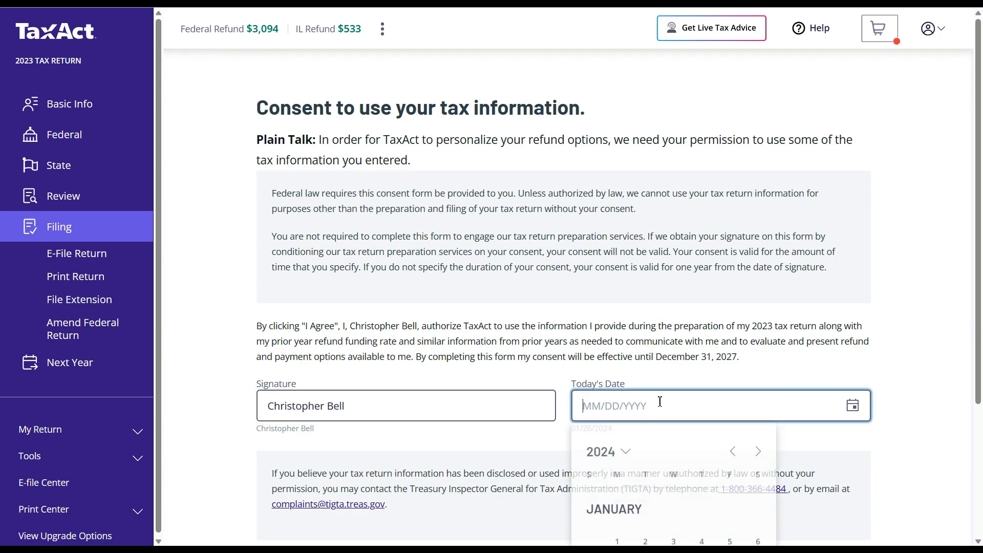
{"action": "type", "text": "01/26/2024"}
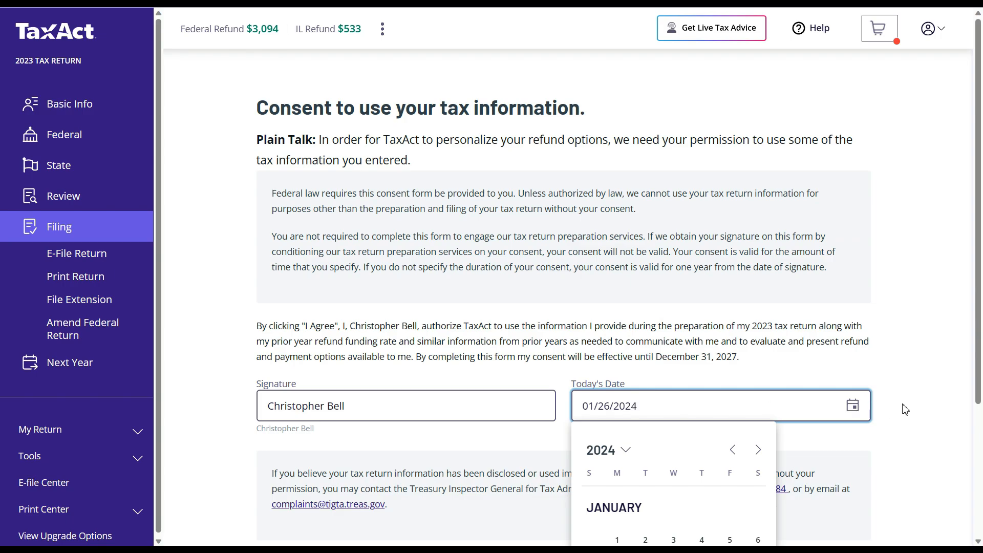
{"action": "left_click", "coordinate": [922, 404]}
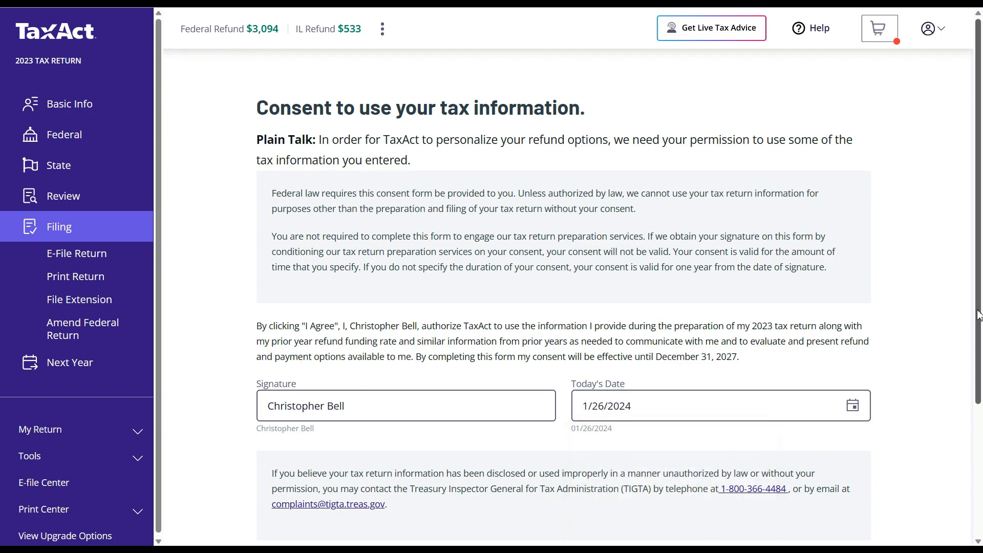
{"action": "scroll", "coordinate": [977, 314], "scroll_direction": "down", "scroll_amount": 3}
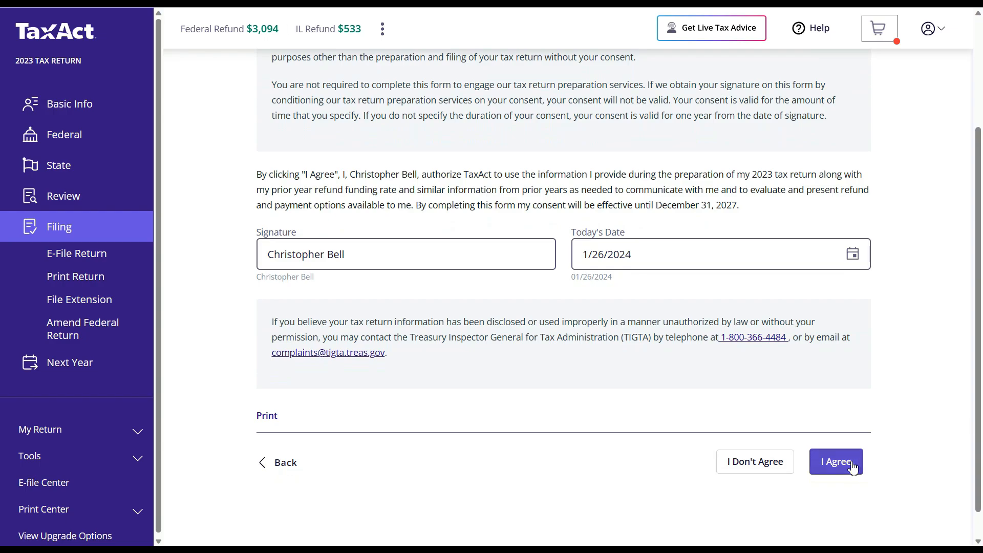
{"action": "left_click", "coordinate": [841, 466]}
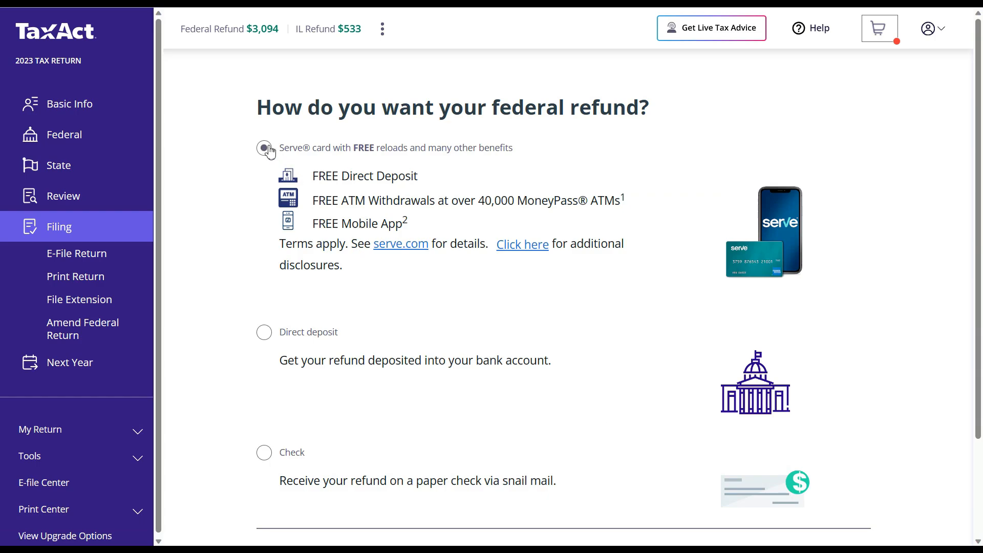
- Choose direct deposit over a paper check for the federal refund and continue to bank details
{"action": "left_click", "coordinate": [264, 334]}
{"action": "left_click", "coordinate": [269, 456]}
{"action": "left_click", "coordinate": [263, 333]}
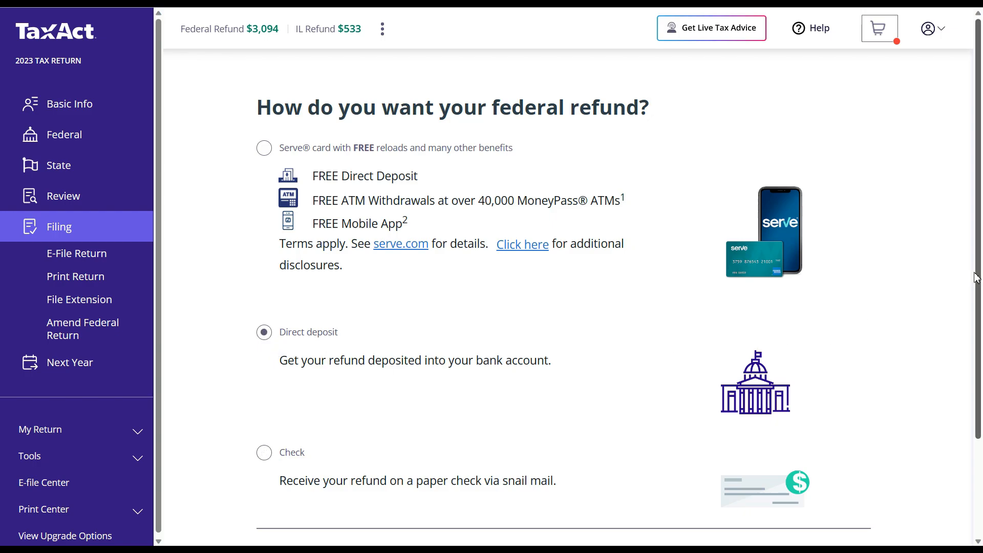
{"action": "scroll", "coordinate": [977, 278], "scroll_direction": "down", "scroll_amount": 3}
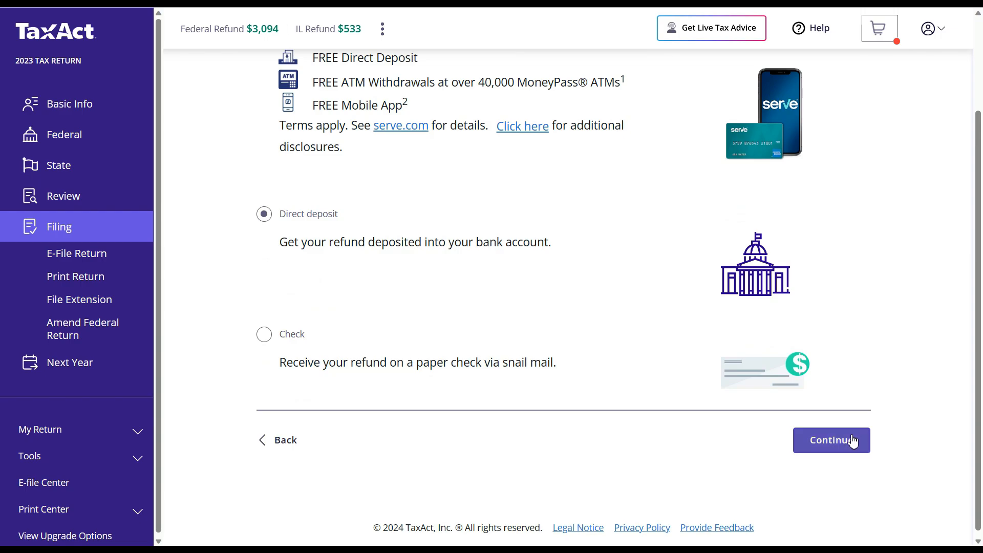
{"action": "left_click", "coordinate": [852, 440]}
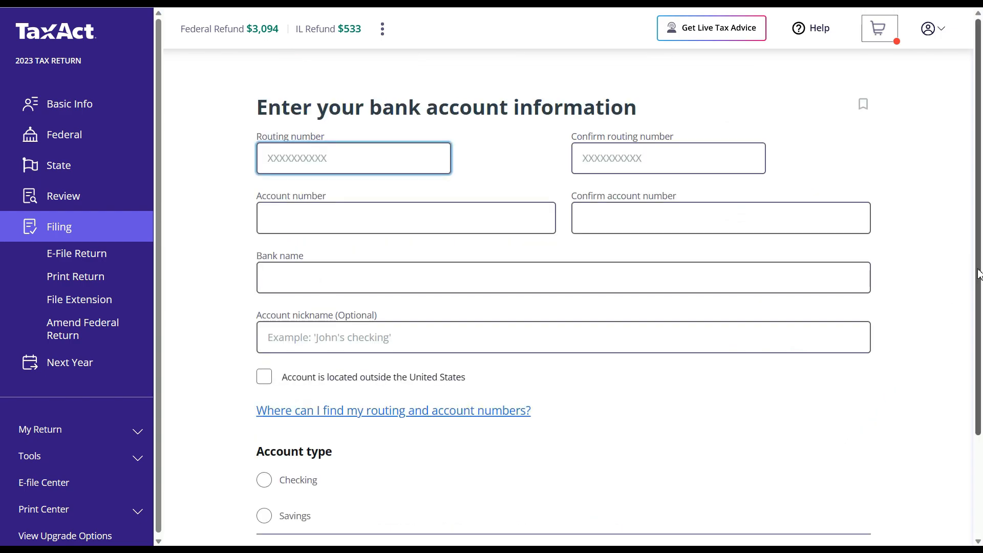
{"action": "left_click_drag", "start_coordinate": [979, 274], "coordinate": [980, 338]}
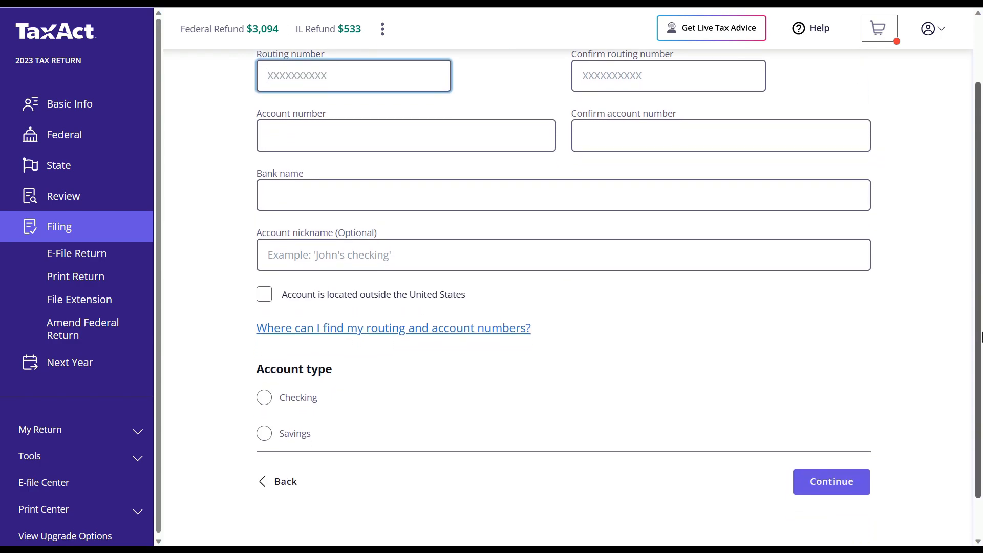
{"action": "scroll", "coordinate": [981, 336], "scroll_direction": "up", "scroll_amount": 2}
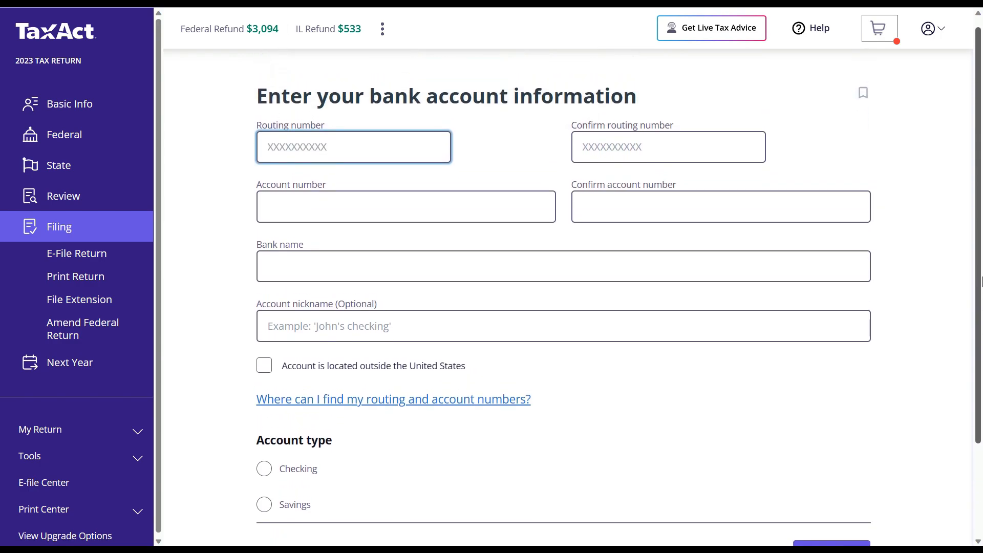
{"action": "left_click", "coordinate": [635, 150]}
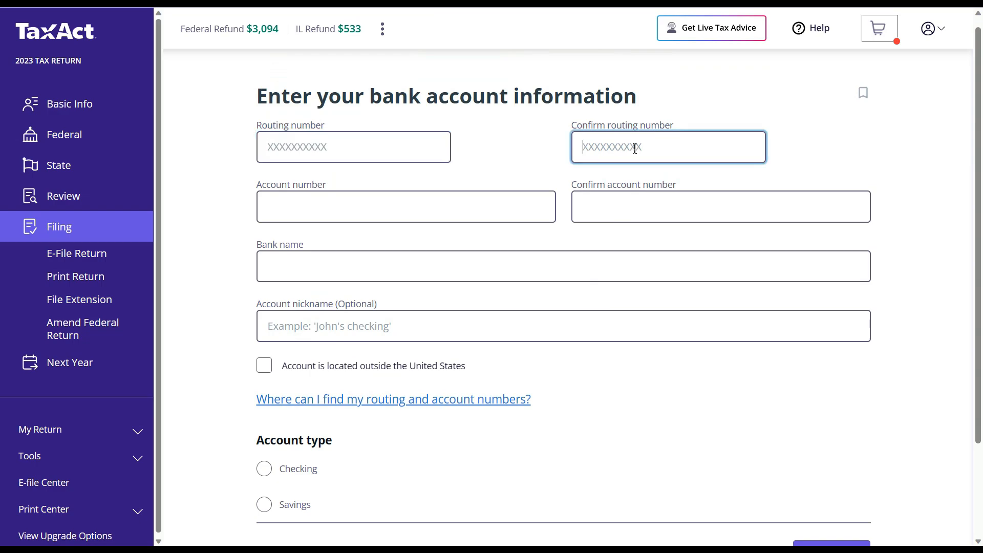
{"action": "left_click", "coordinate": [464, 196]}
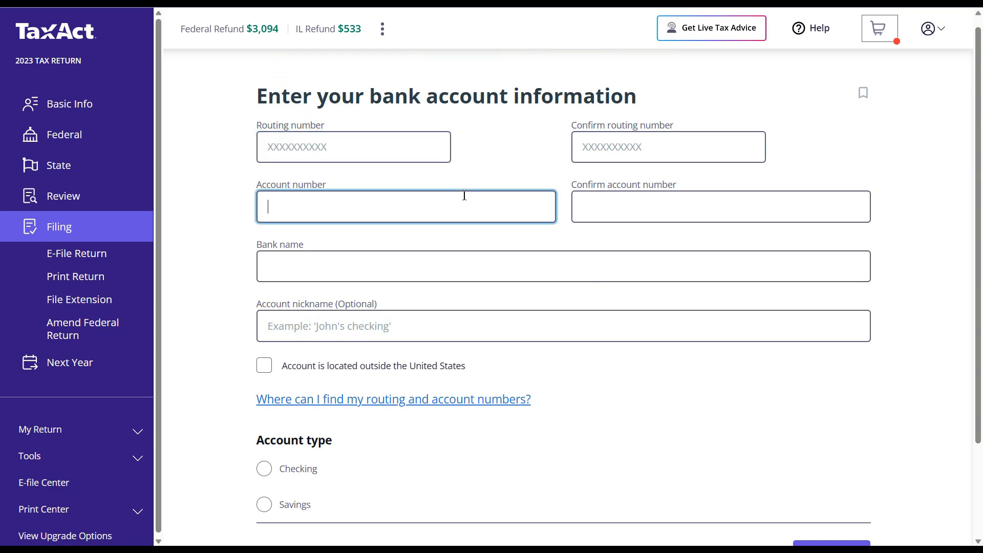
{"action": "left_click", "coordinate": [599, 207]}
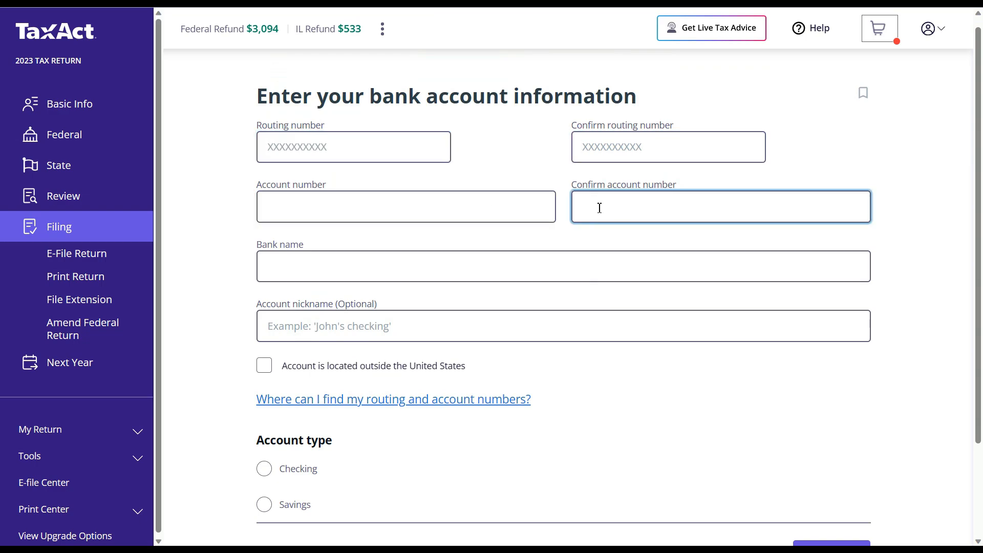